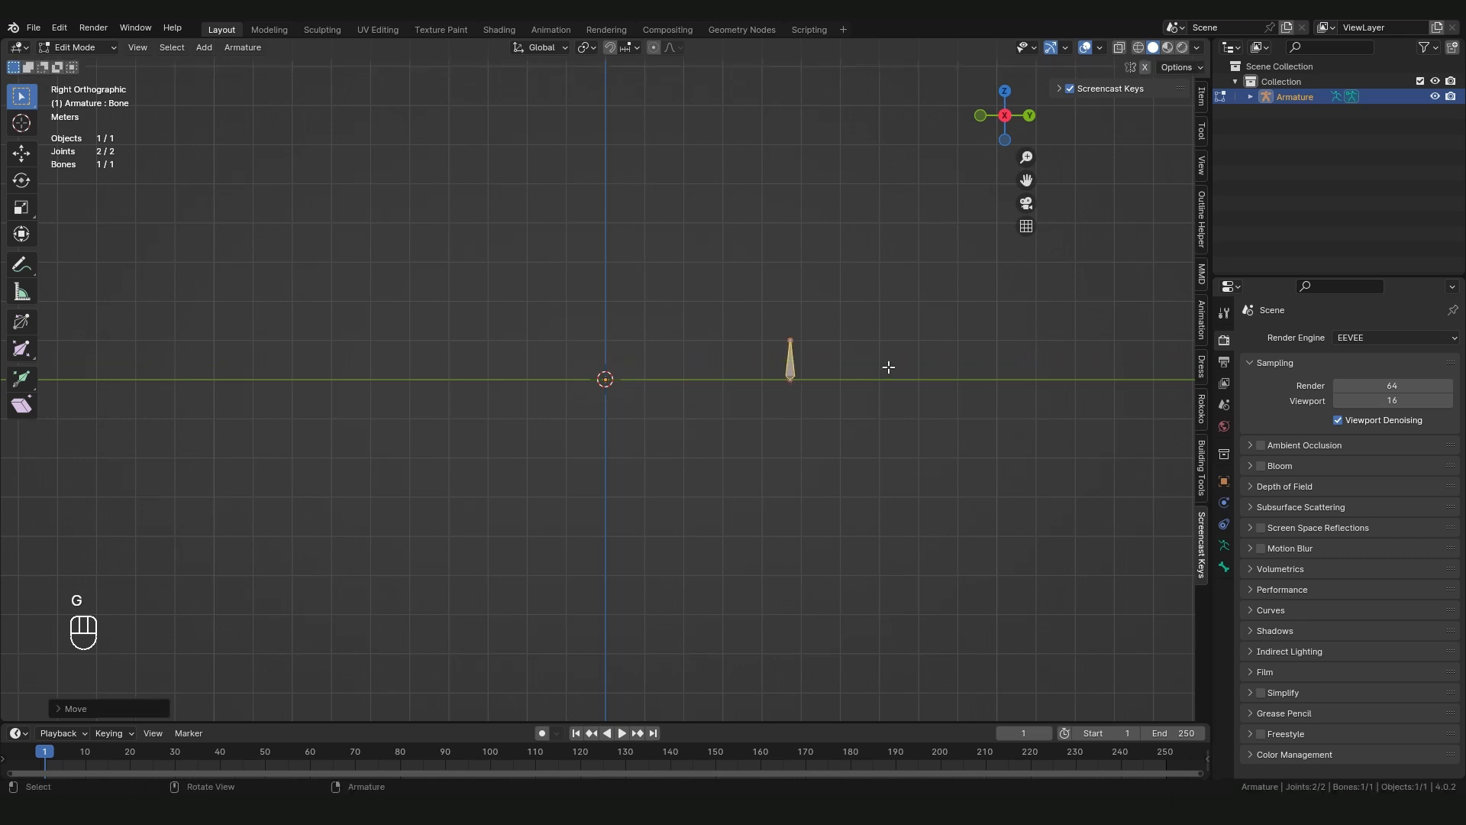
- Extrude a second bone diagonally upward from the tip of the first bone in front view
key("KP_1")
left_click(606, 323)
key("e")
left_click(718, 232)
key("KP_3")
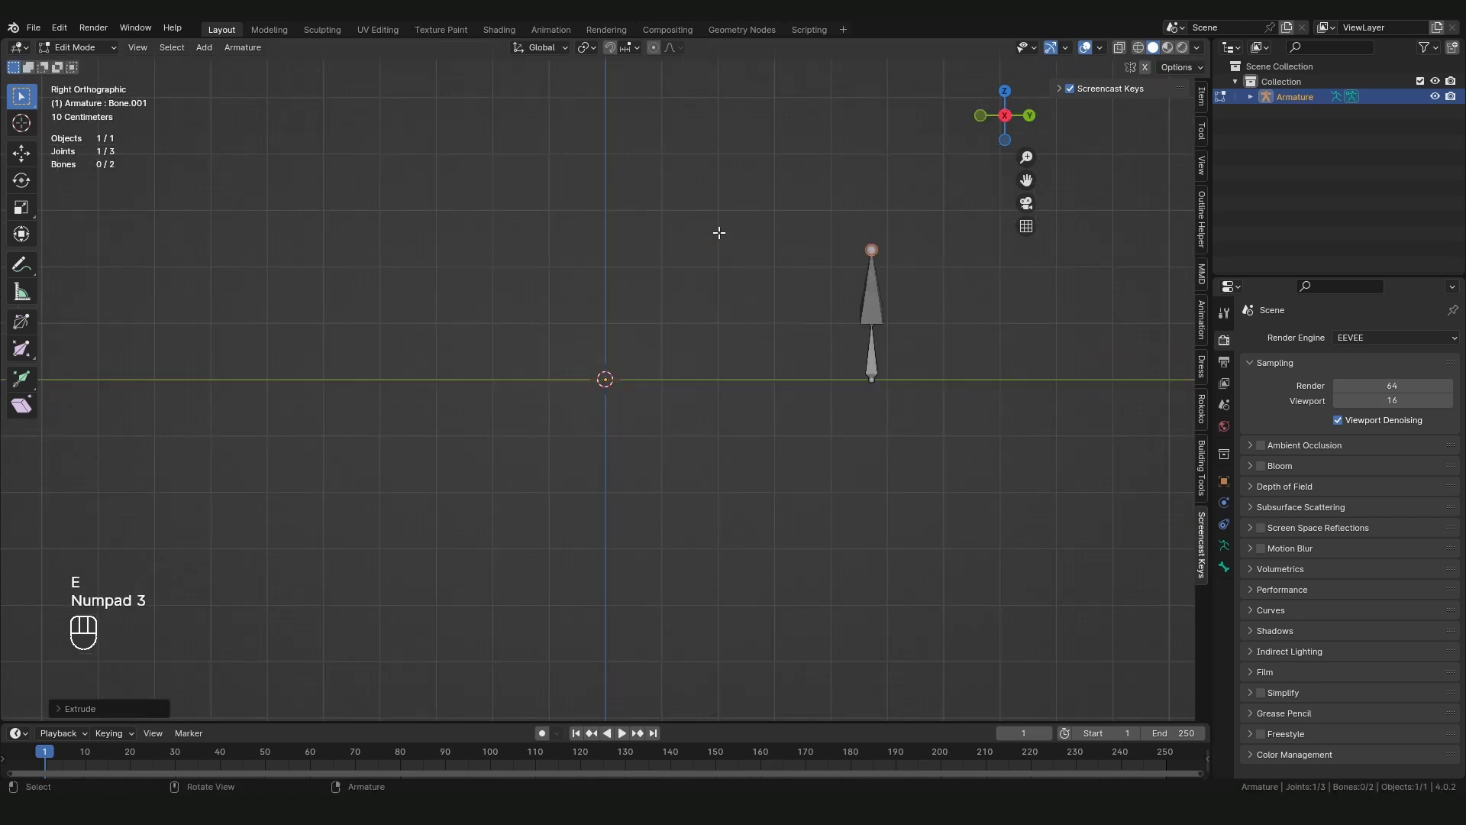
- Move the second bone's tip sideways in side view, and shift the whole two-bone armature closer to the vertical axis
key("g")
left_click(631, 222)
key("a")
key("a")
key("g")
left_click(511, 308)
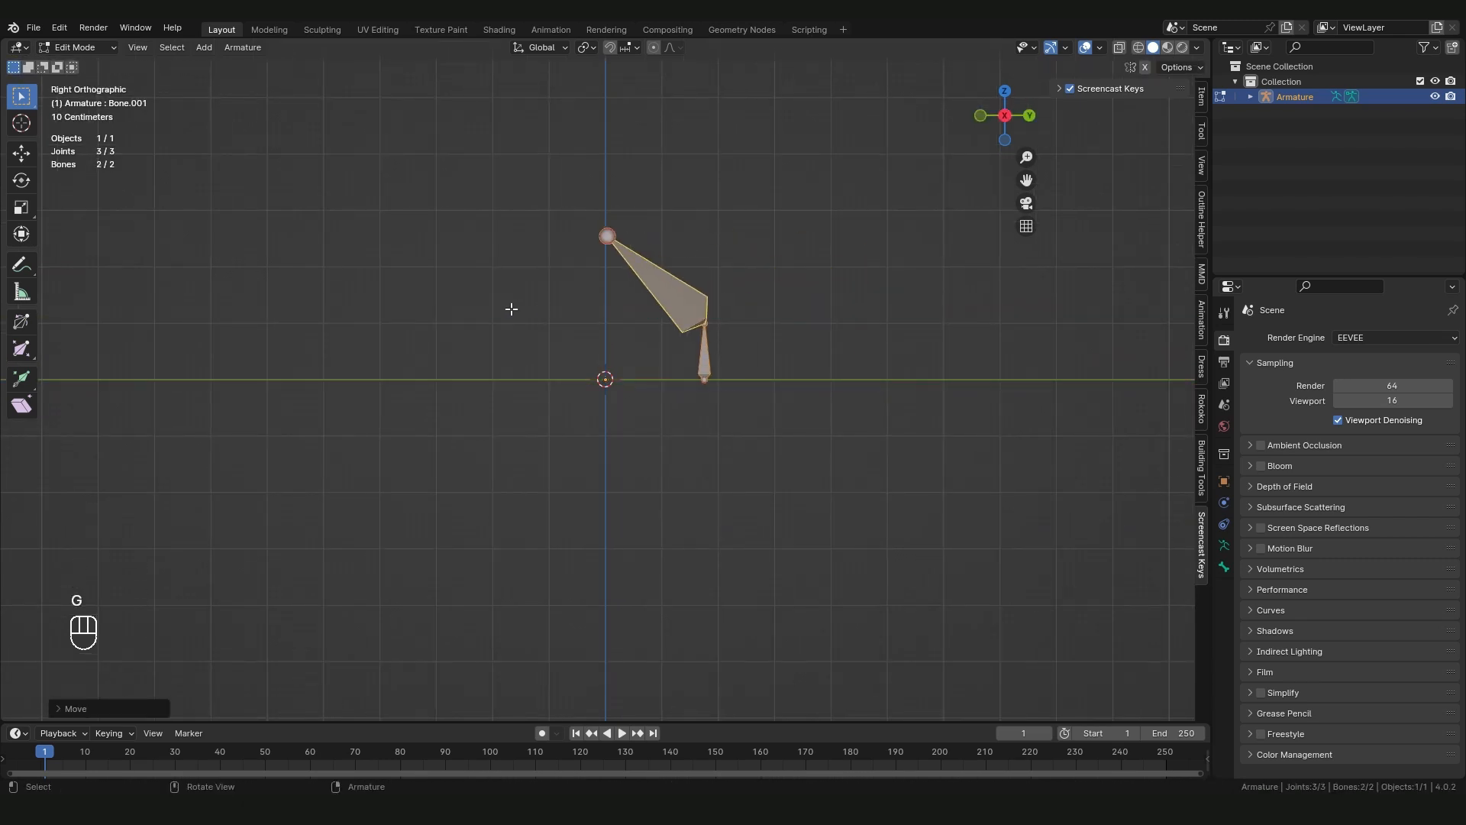
- Extrude a third bone diagonally downward from the second bone's tip in front view
key("Tab")
key("Tab")
key("KP_1")
left_click(686, 236)
key("e")
left_click(765, 343)
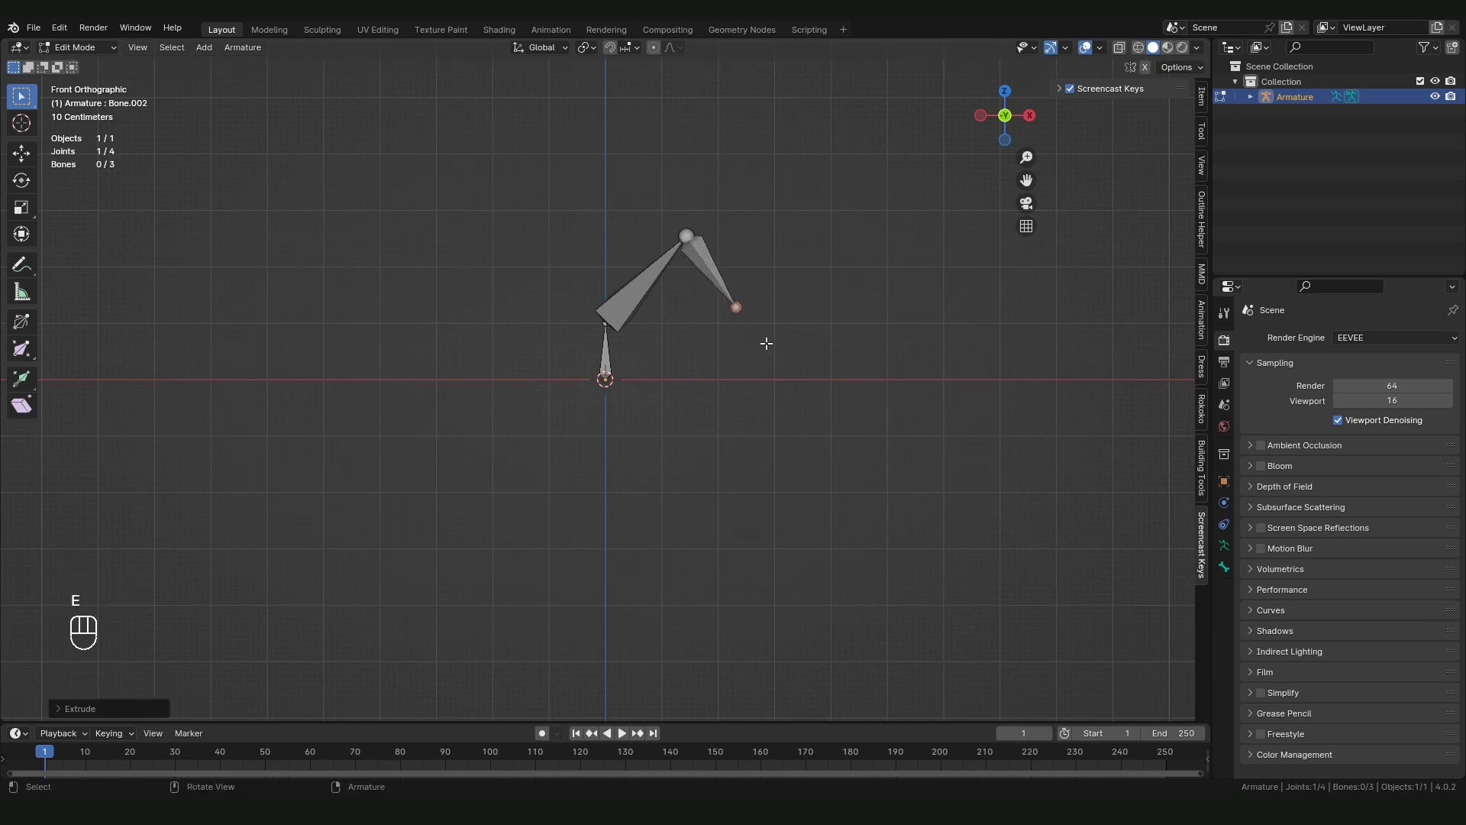
- Reposition the upper joint and the third bone's tip slightly lower and farther from the first bone
left_click(687, 238)
key("g")
left_click(716, 270)
left_click(740, 310)
key("g")
left_click(793, 331)
- Extrude two more bones diagonally downward to complete a three-bone hair chain
key("e")
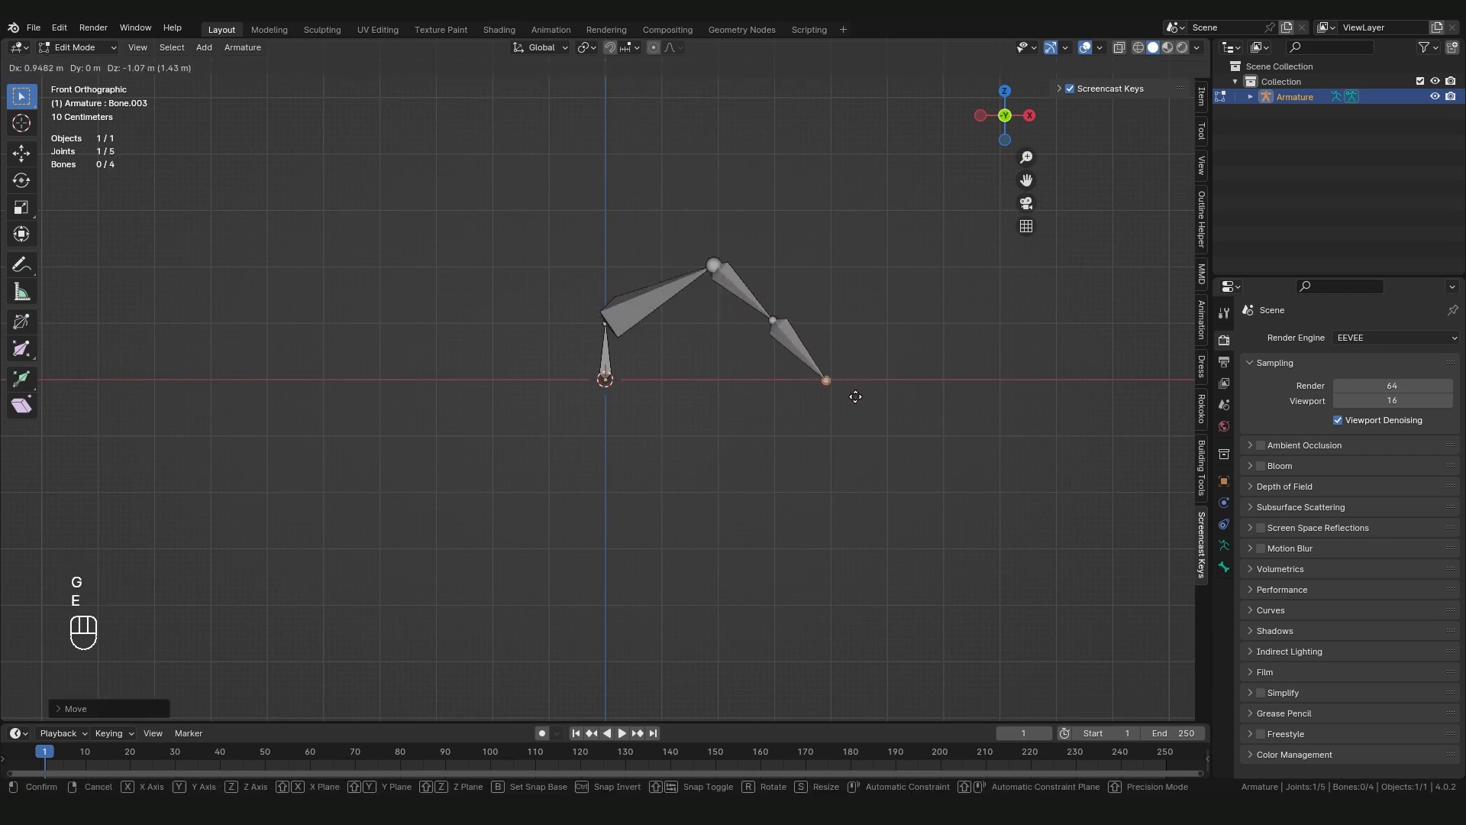
left_click(859, 395)
key("e")
left_click(918, 448)
- Delete the bone linking the head bone to the hair chain
left_click(635, 305)
key("x")
left_click(631, 307)
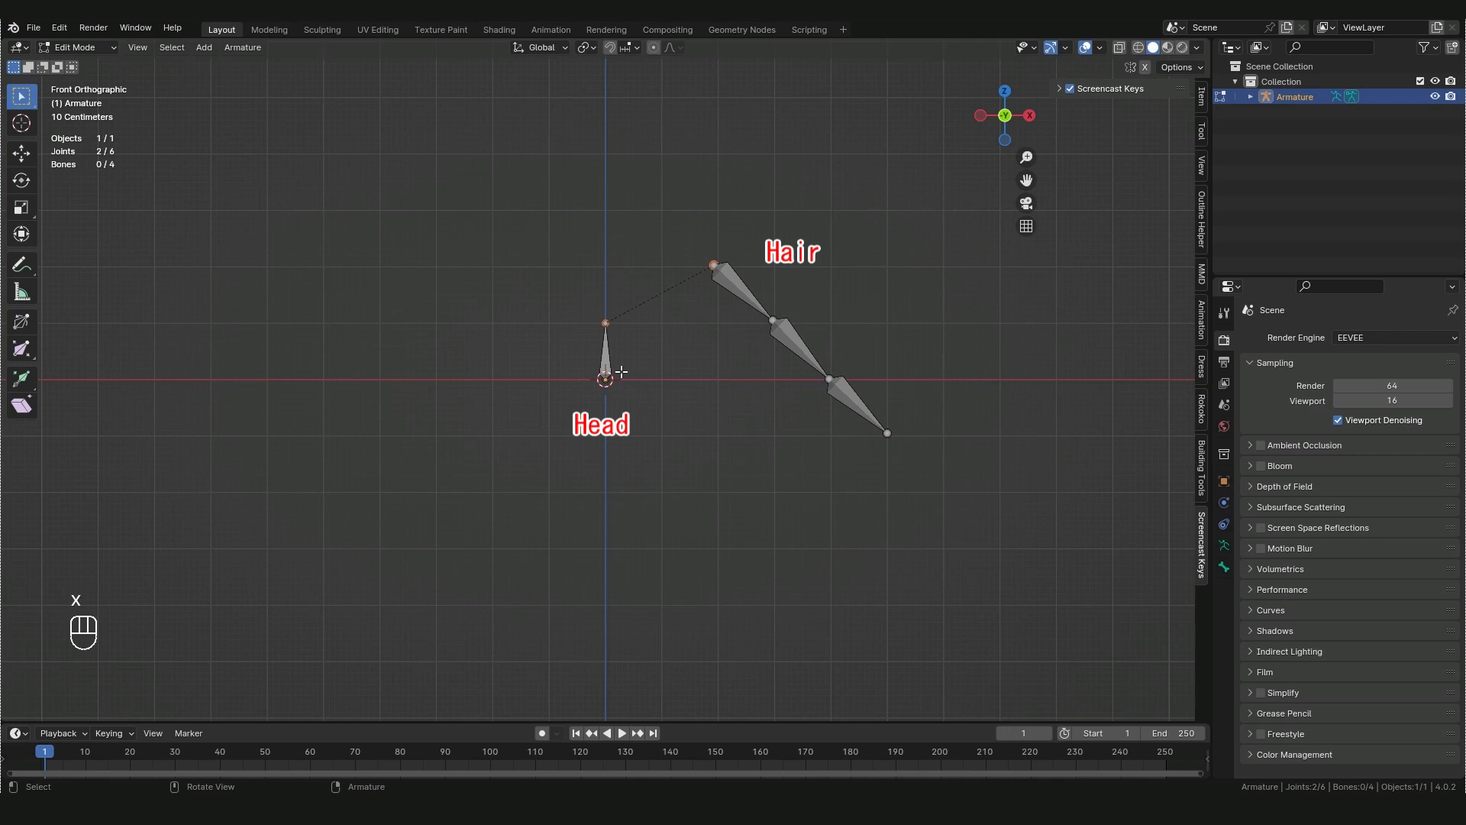
- Return to Object Mode and add a cube at the origin for the head bone
mouse_move(652, 375)
middle_mouse_down("shift")
mouse_move(700, 393)
mouse_move(643, 384)
middle_mouse_up("shift")
scroll(705, 383, "up", 1)
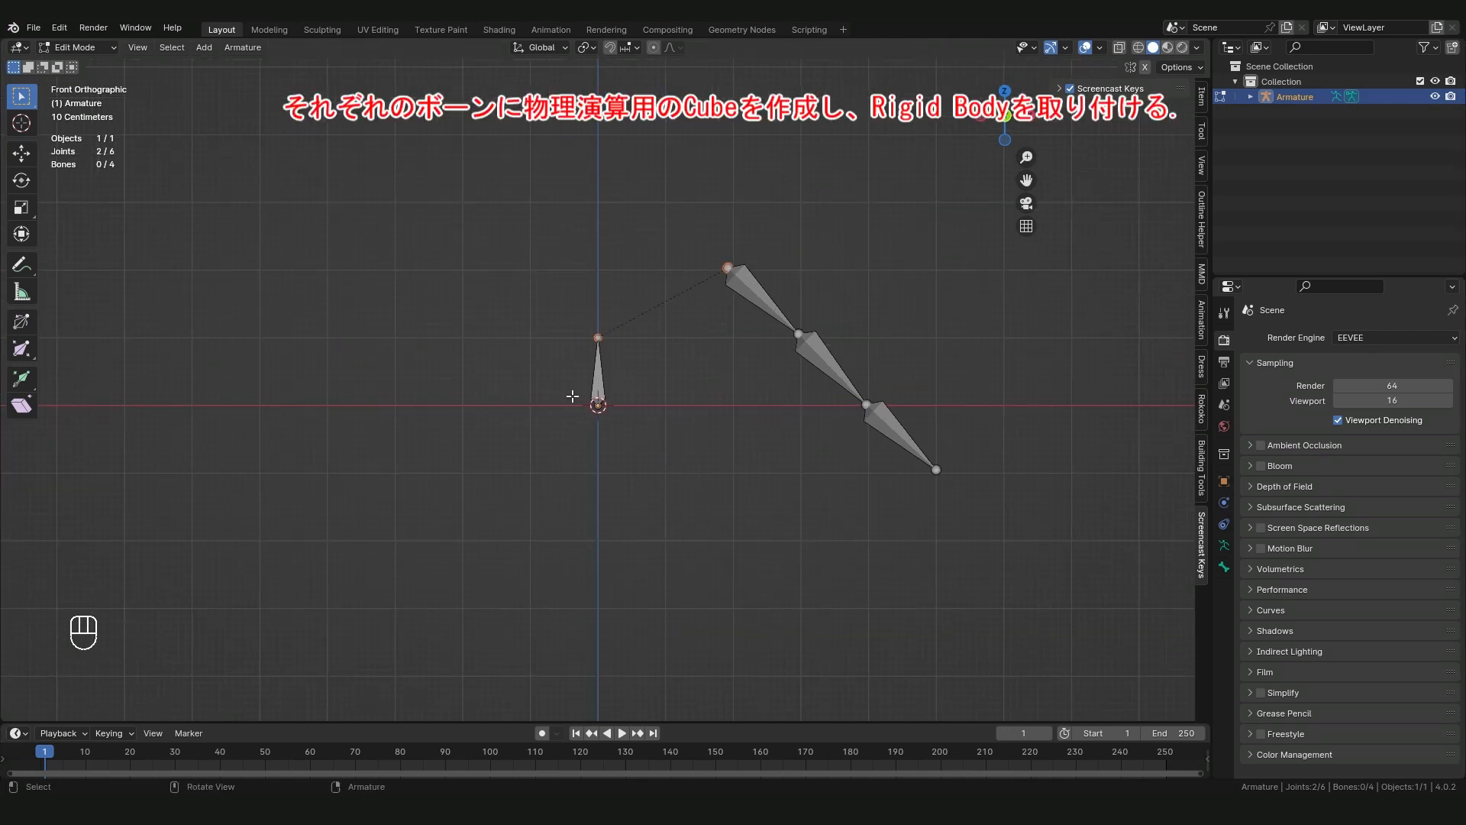
key("Tab")
key("shift+a")
mouse_move(466, 248)
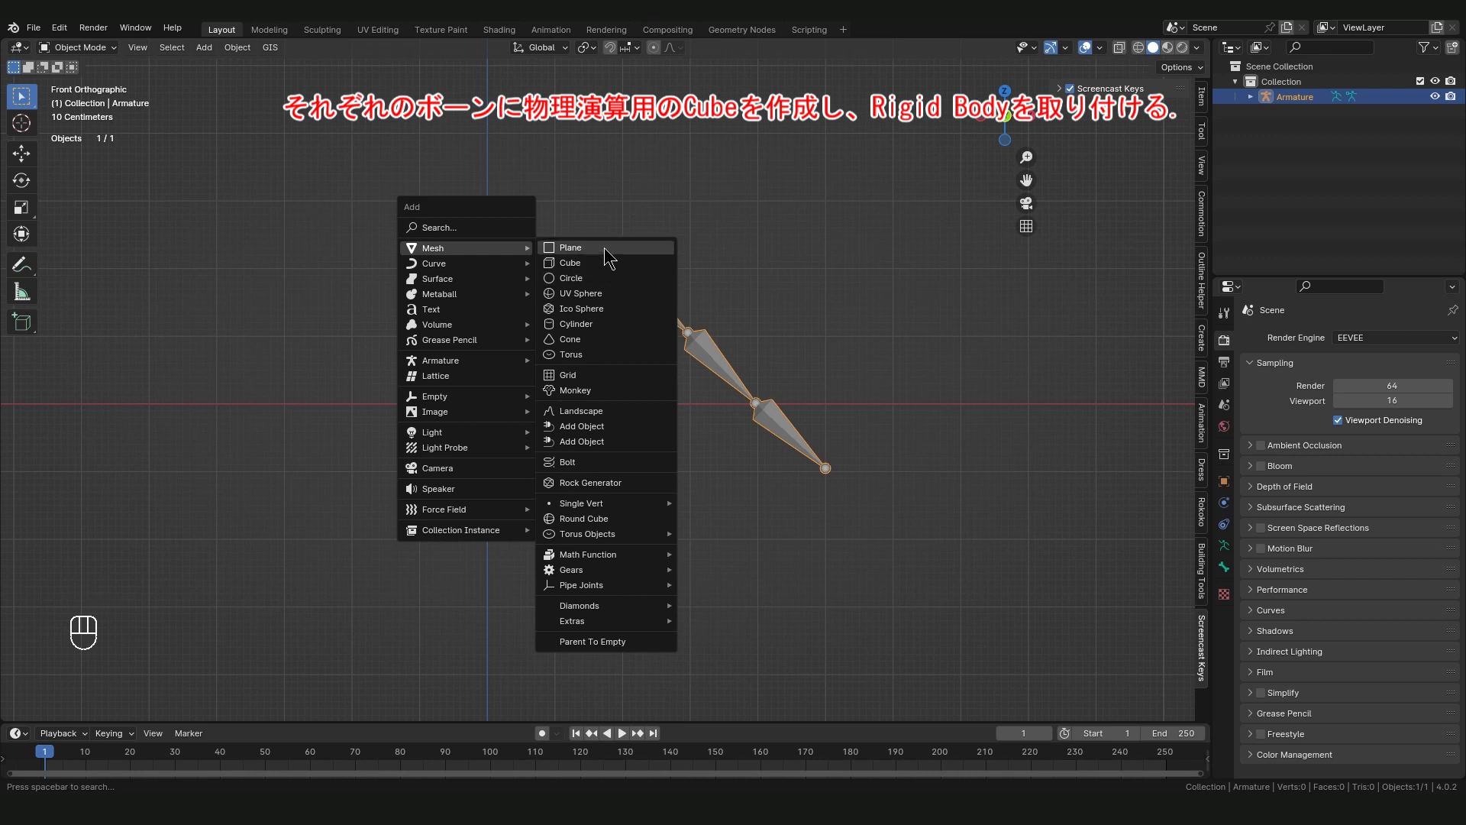
left_click(600, 262)
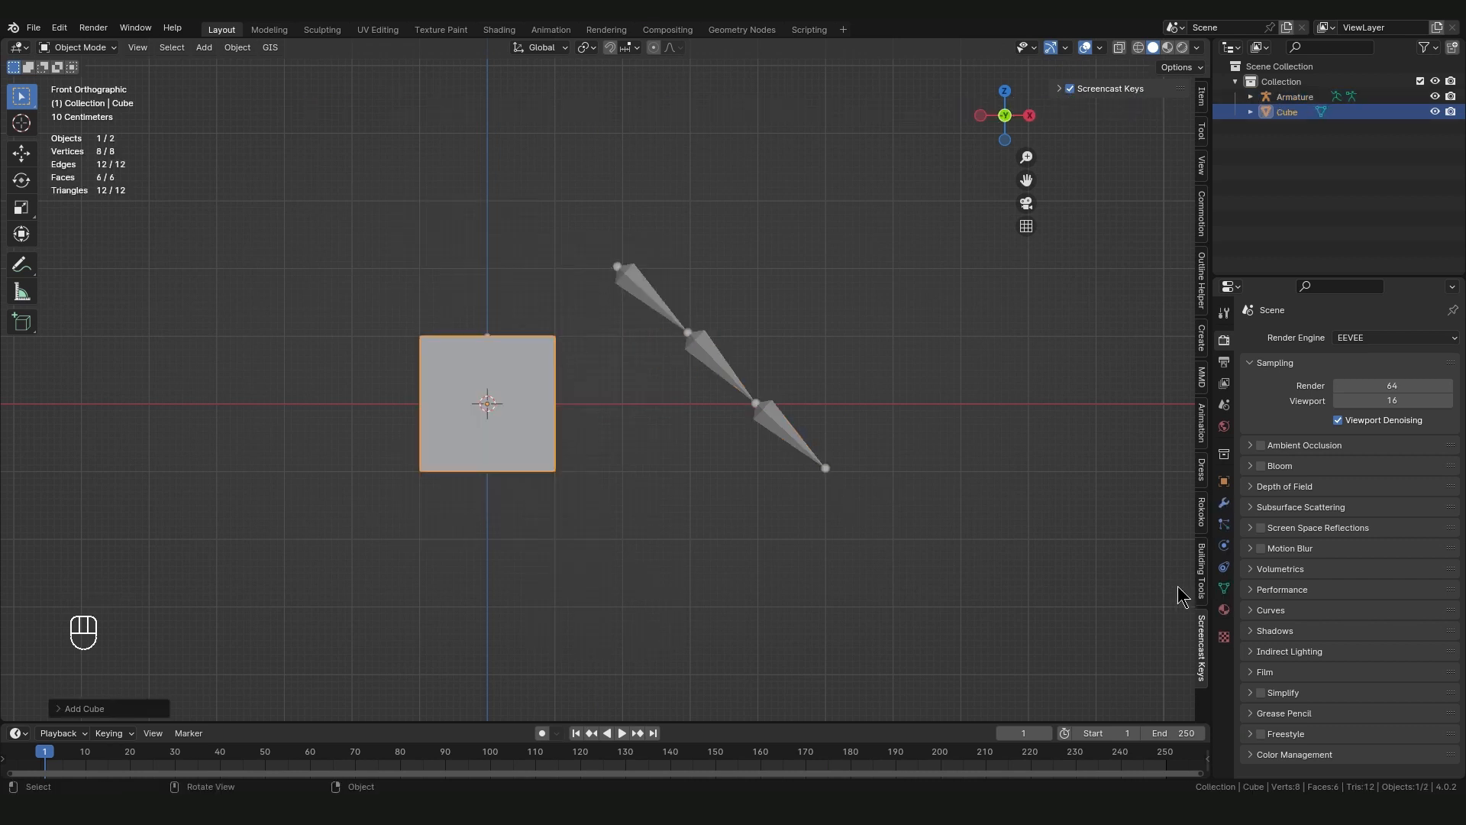
- Give the cube a Rigid Body of type Passive with Animated on and a Box collision shape
left_click(1224, 545)
left_click(1412, 371)
left_click(1346, 440)
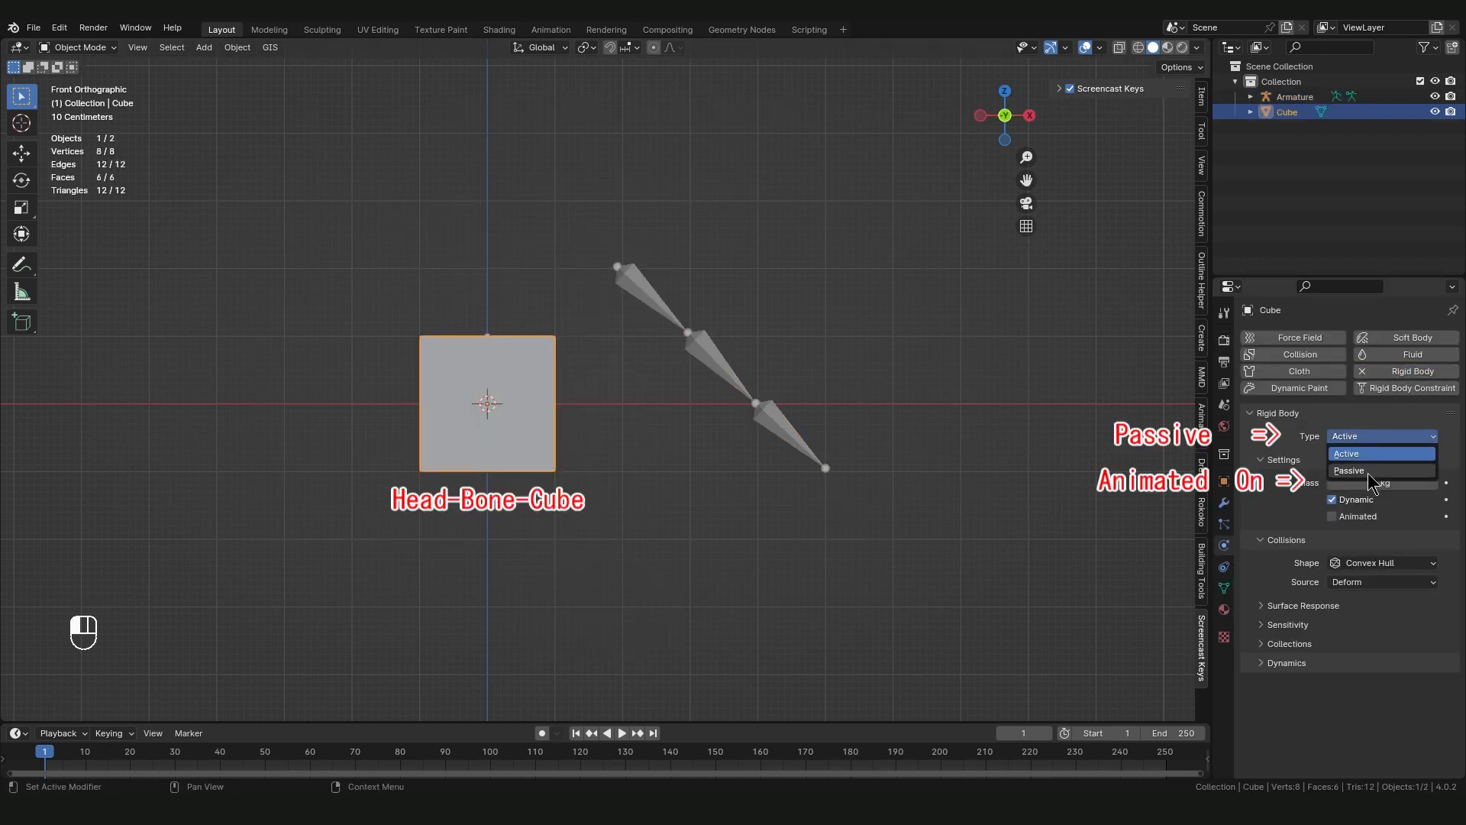
left_click(1351, 475)
left_click(1332, 483)
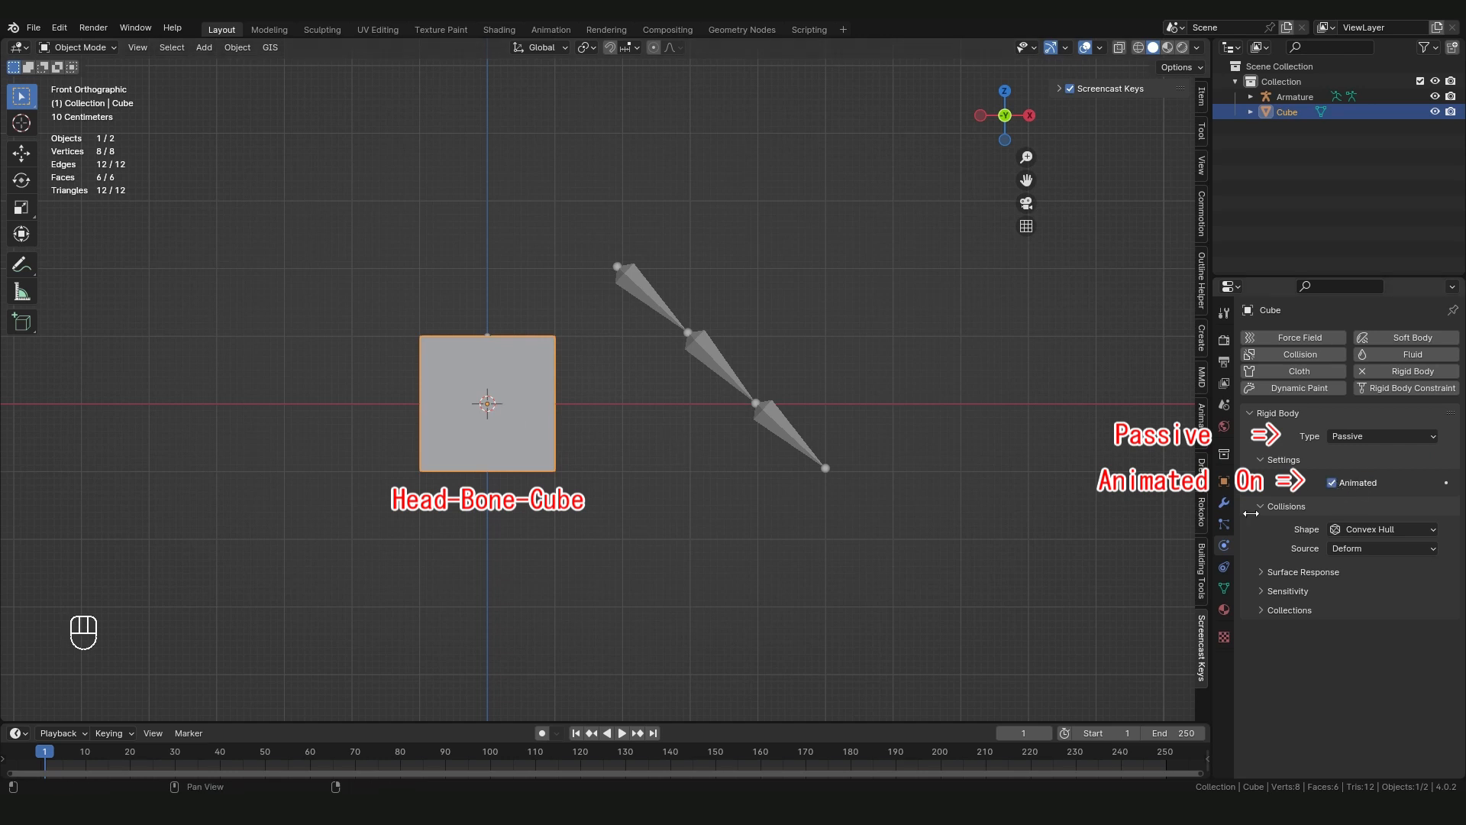
left_click(1376, 529)
left_click(1363, 547)
- Duplicate the cube over the first hair bone and set its Rigid Body to Active, Animated off, with a Capsule shape
key("shift+d")
left_click(669, 224)
left_click(1384, 439)
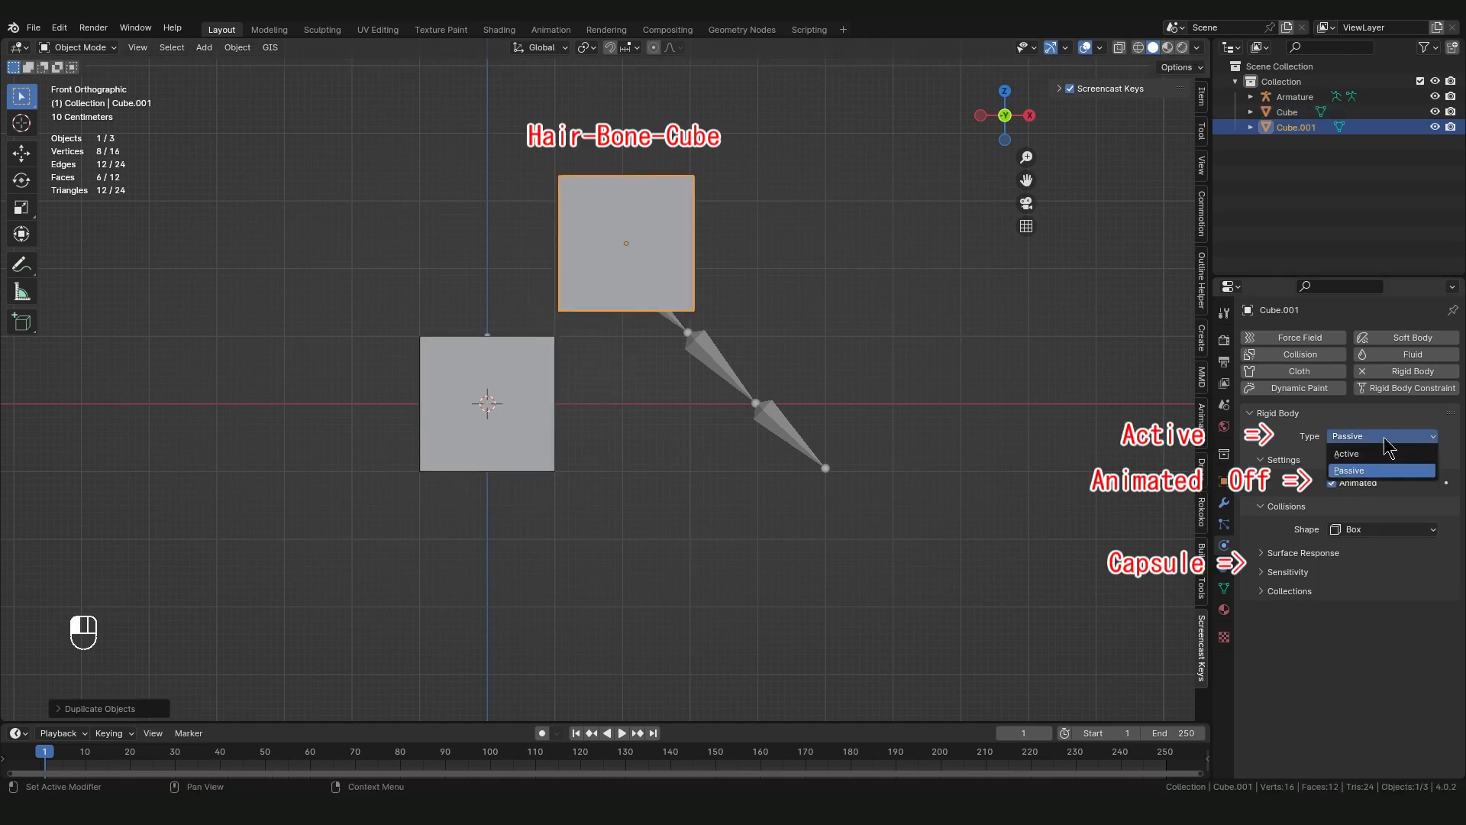
left_click(1386, 453)
left_click(1324, 562)
left_click(1366, 599)
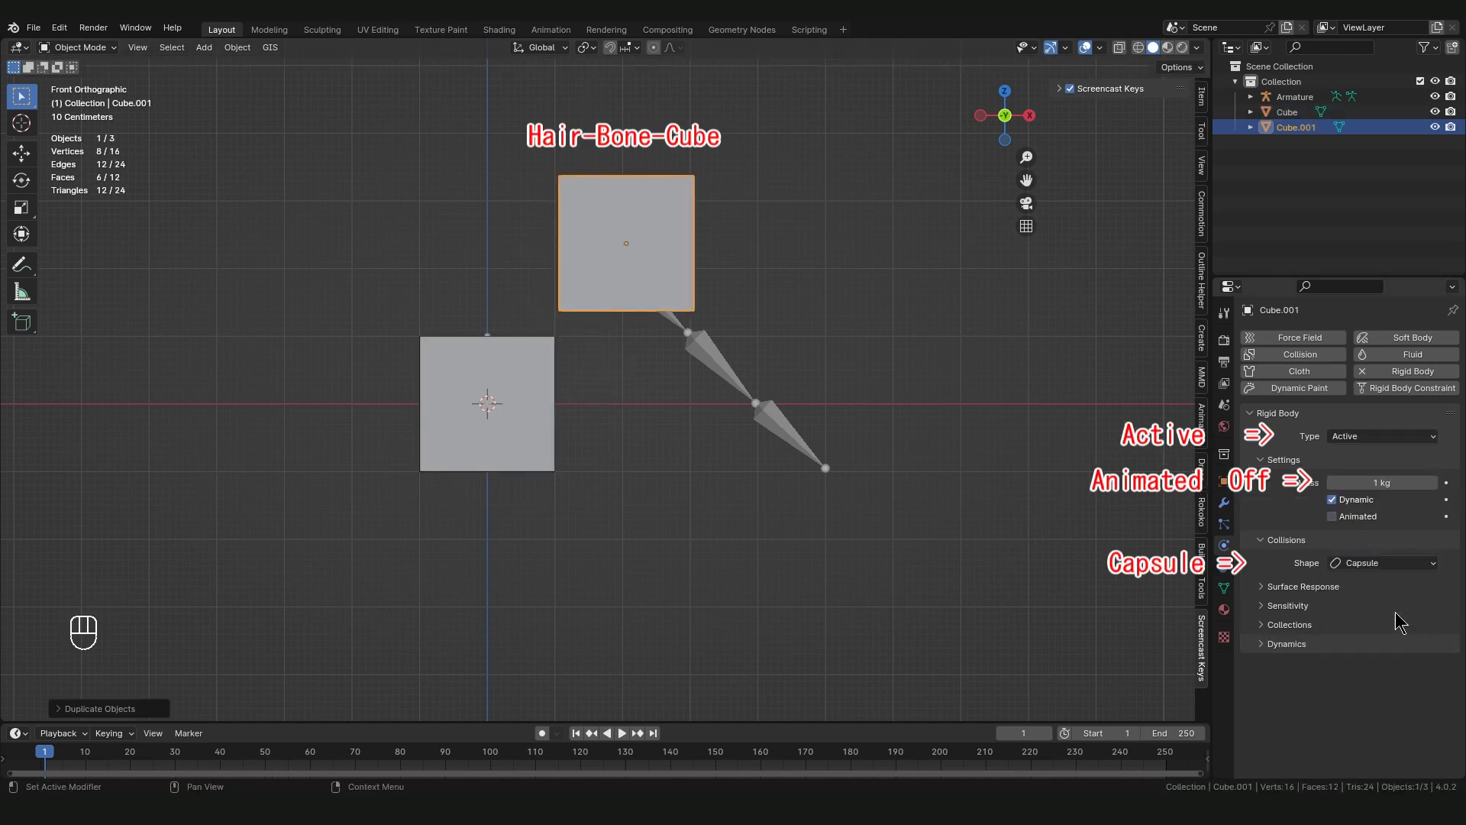
- Scale down the duplicated cube and rotate it about 46° to follow the hair chain's slope
scroll(772, 229, "up", 5)
key("s")
left_click(695, 278)
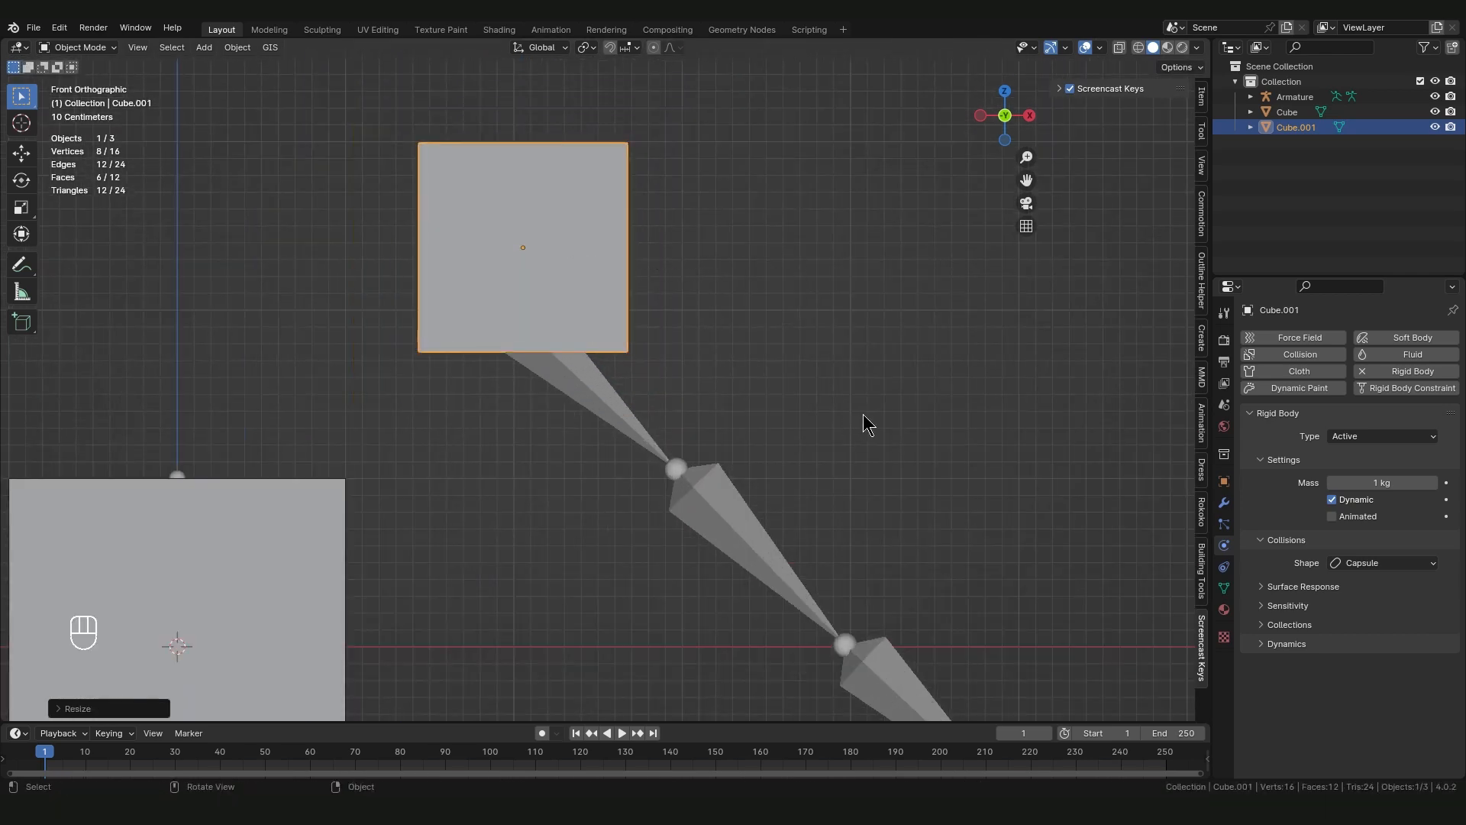
scroll(862, 414, "down", 3)
scroll(756, 370, "up", 1)
key("r")
left_click(615, 233)
- Move the rotated cube onto the middle of the first hair bone and scale it down to about 0.21
key("g")
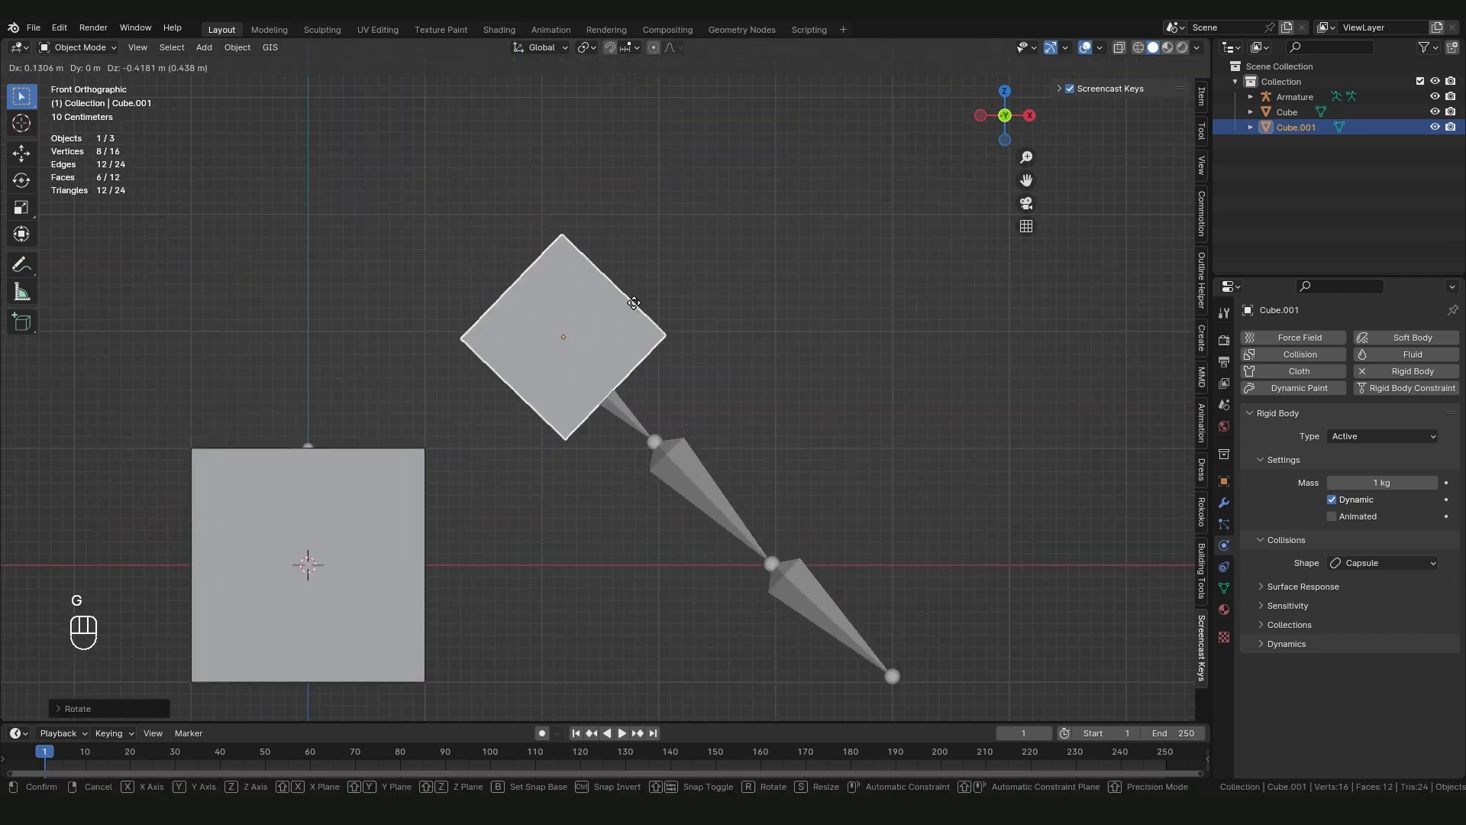
left_click(659, 355)
scroll(689, 354, "up", 3)
key("s")
left_click(639, 340)
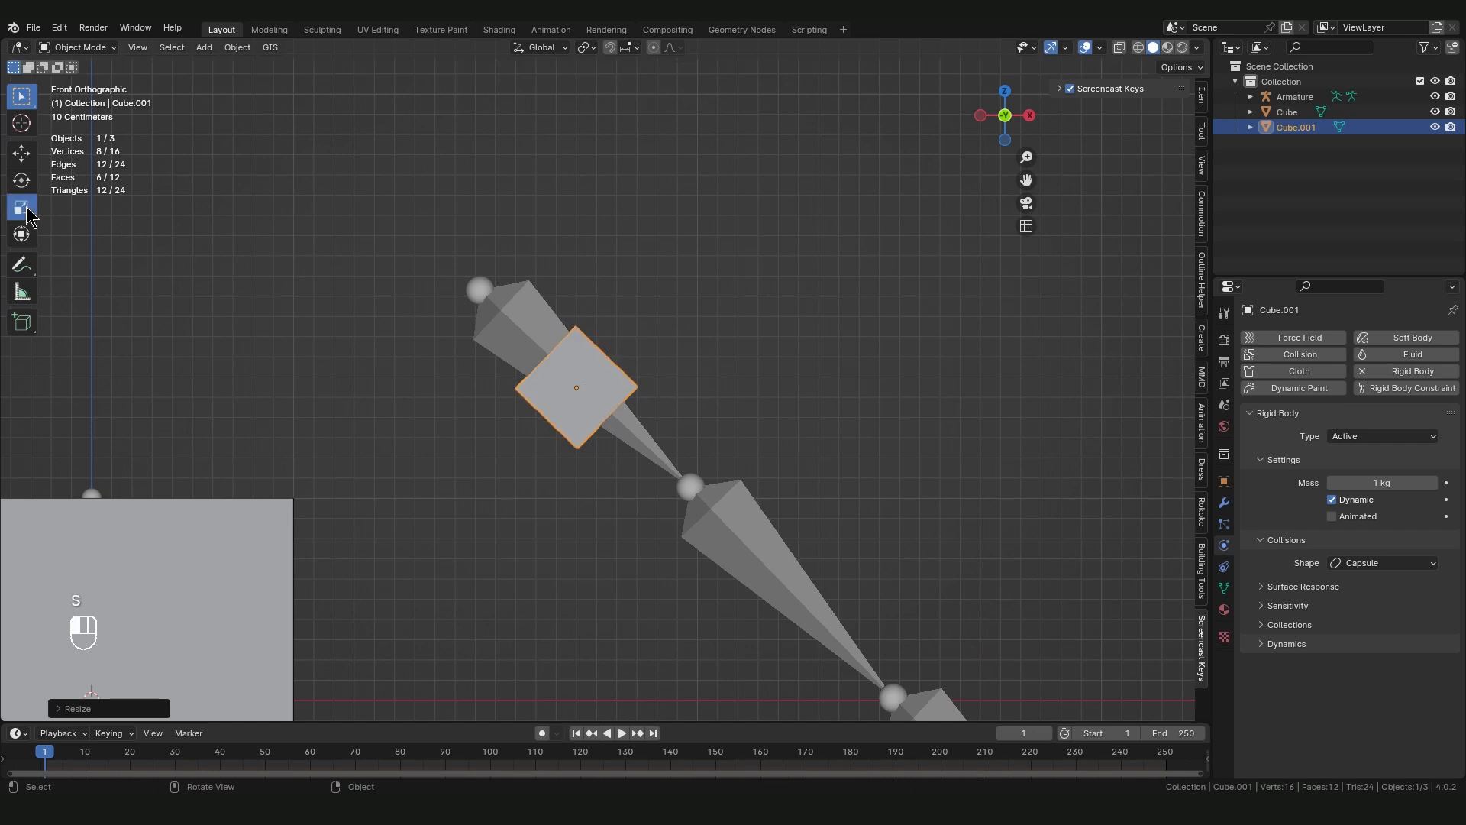
- Stretch the hair cube along its local Z axis to about 0.73 so it covers the first hair bone
left_click(24, 209)
left_click(1201, 131)
left_click(1088, 89)
left_click(1145, 134)
left_click(1143, 172)
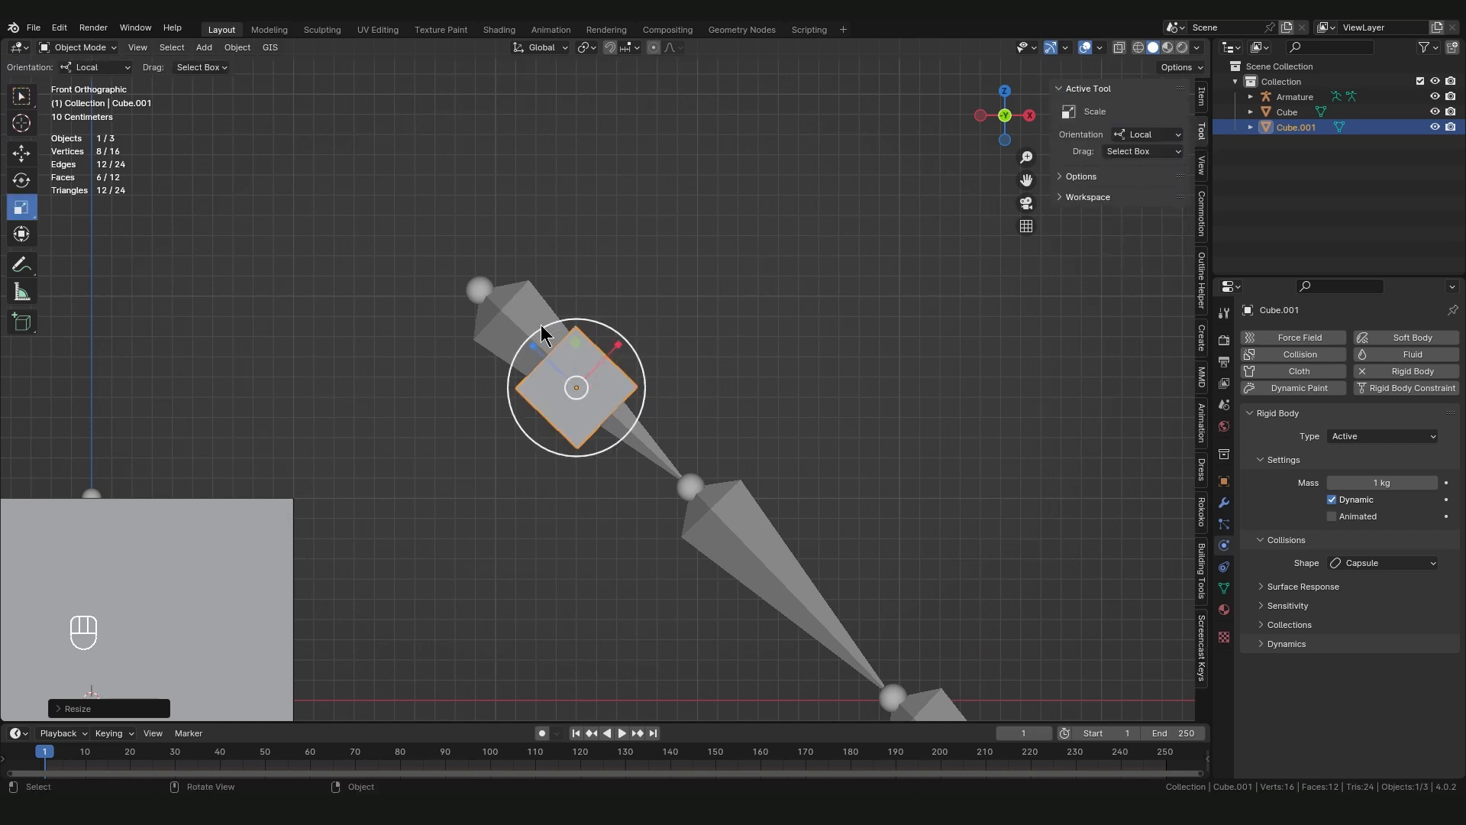
left_click_drag(540, 324, 448, 278)
key("ctrl+z")
left_click_drag(536, 348, 439, 256)
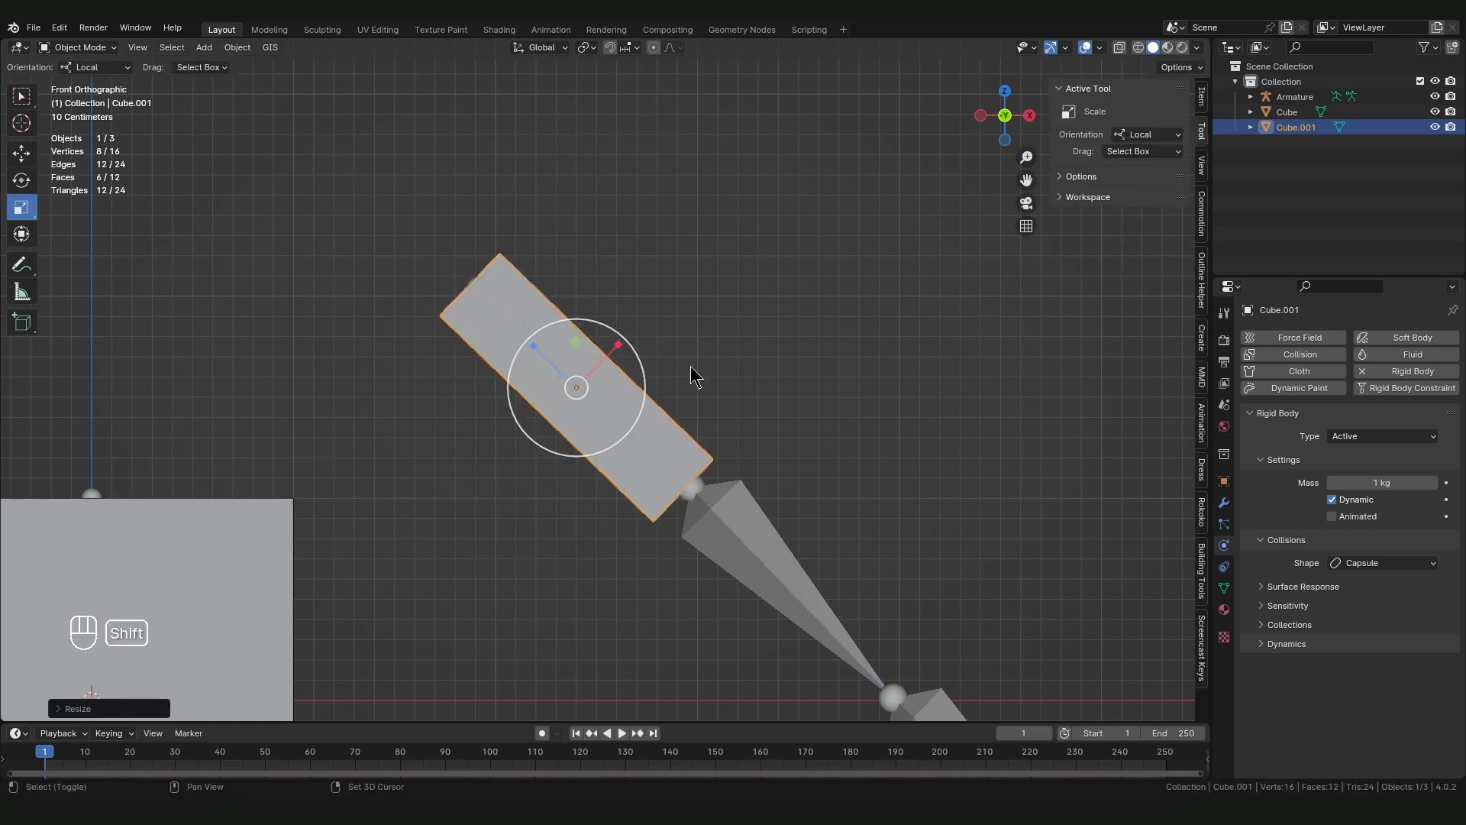
- Duplicate the stretched cube twice, placing one copy over each of the two remaining hair bones
middle_click_drag(752, 553, 643, 351, "shift")
key("shift+d")
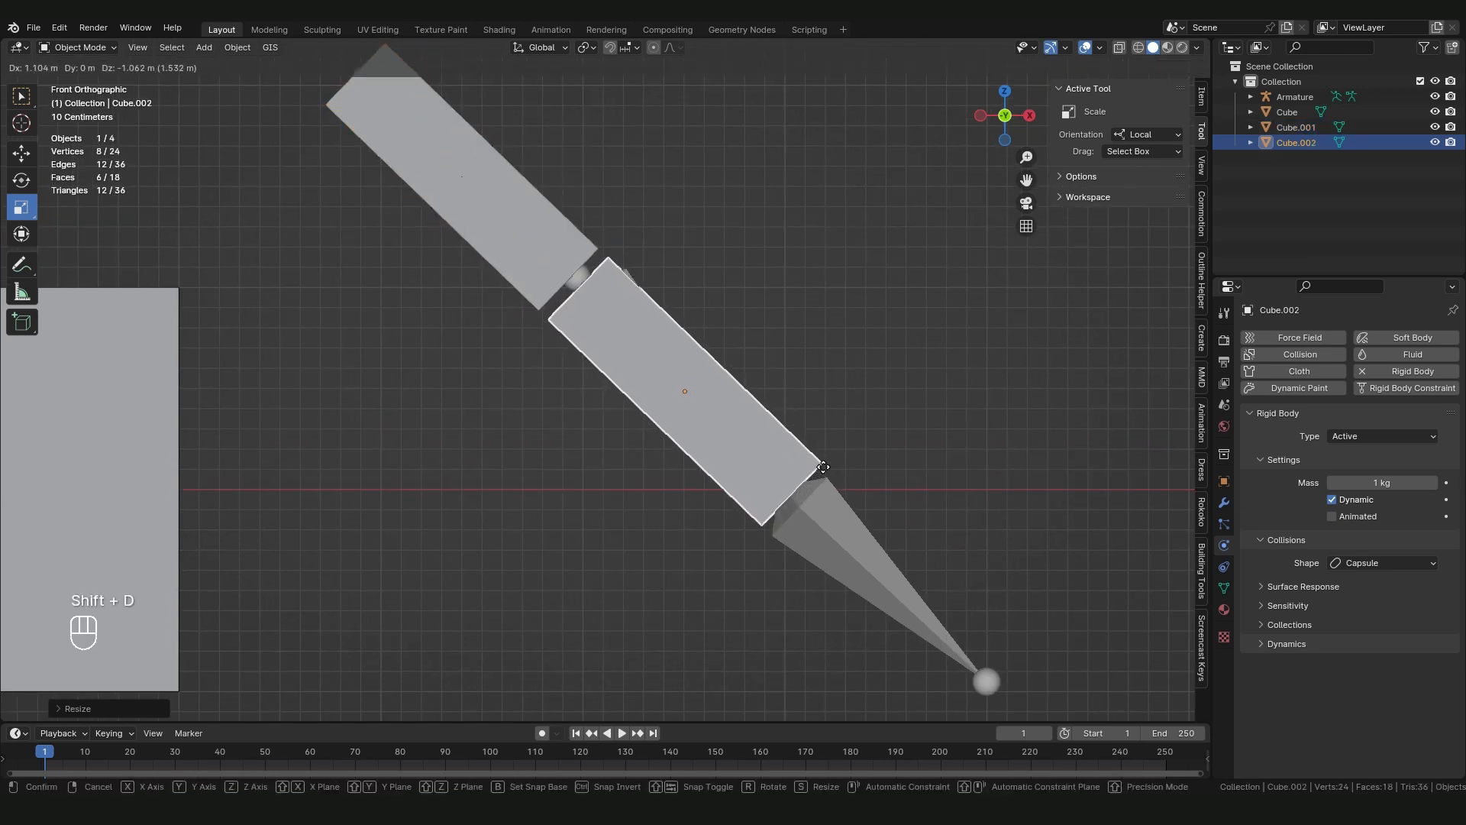
left_click(774, 451)
key("shift+d")
left_click(1000, 661)
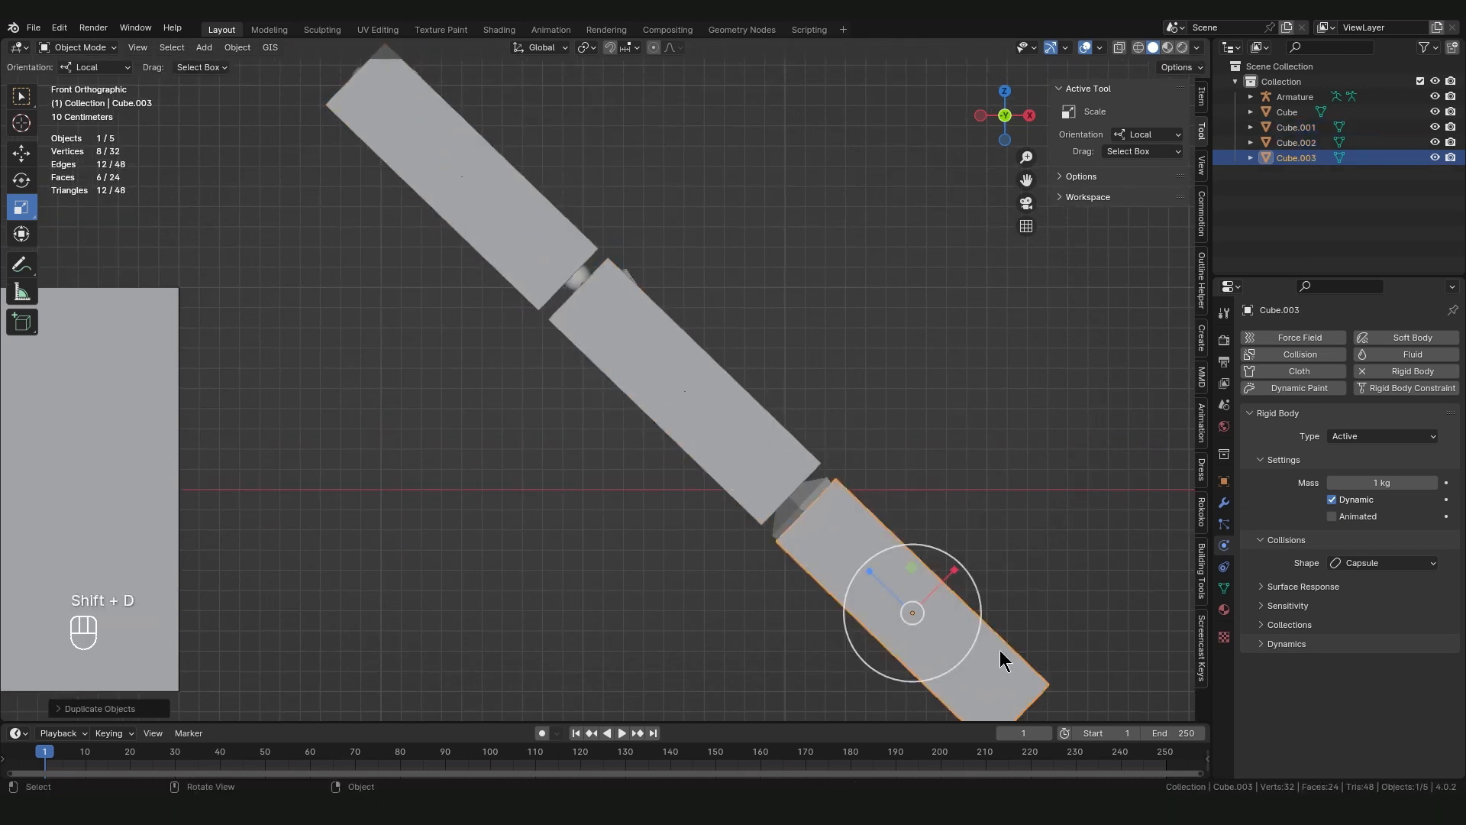
left_click(947, 474)
- Move the large head cube over the head bone in side view
scroll(764, 390, "down", 4)
middle_click_drag(658, 390, 802, 479, "shift")
scroll(802, 489, "up", 1)
key("KP_3")
key("KP_1")
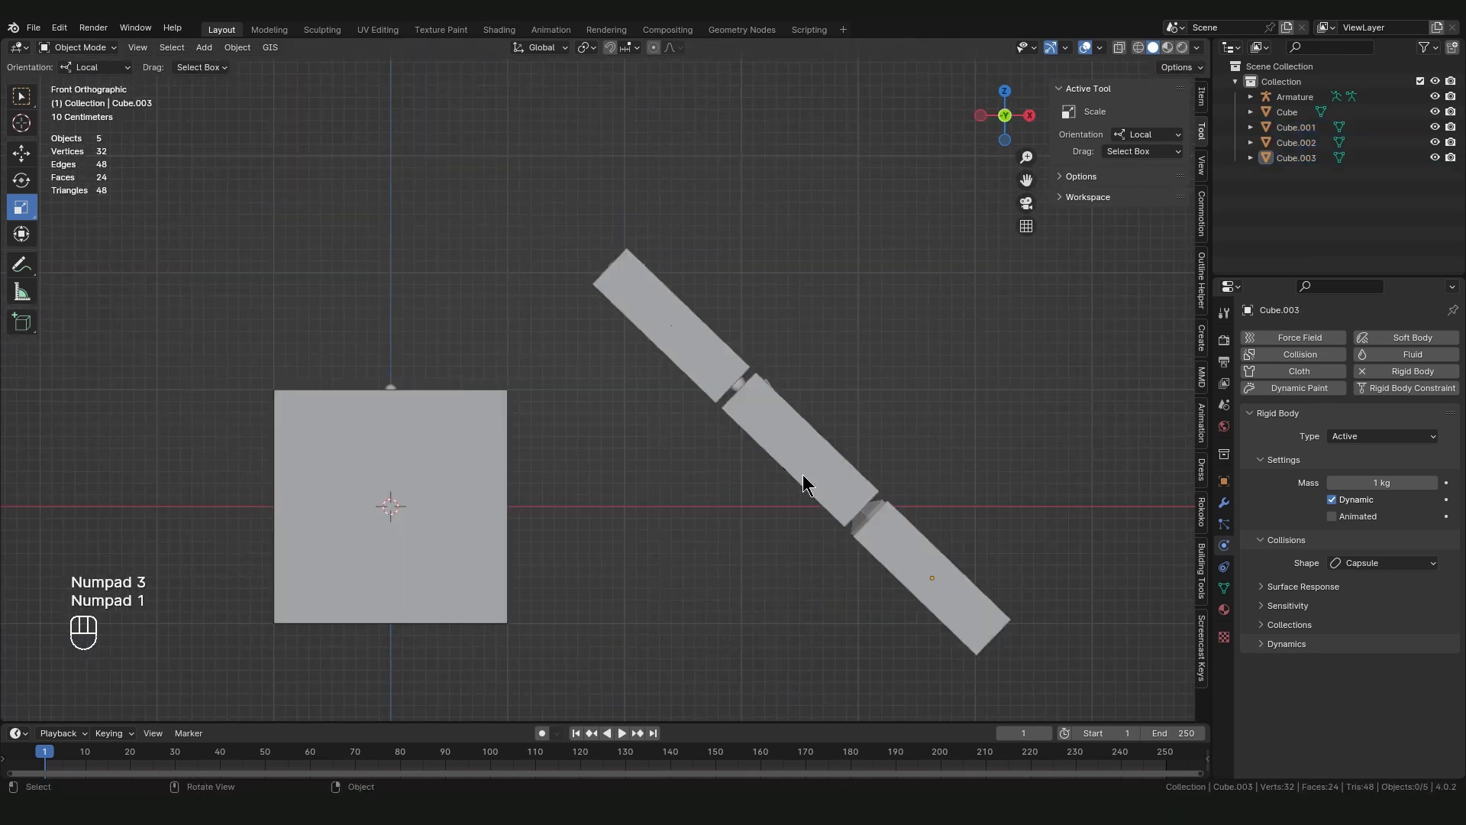
key("KP_3")
key("KP_1")
left_click(356, 488)
key("KP_3")
key("g")
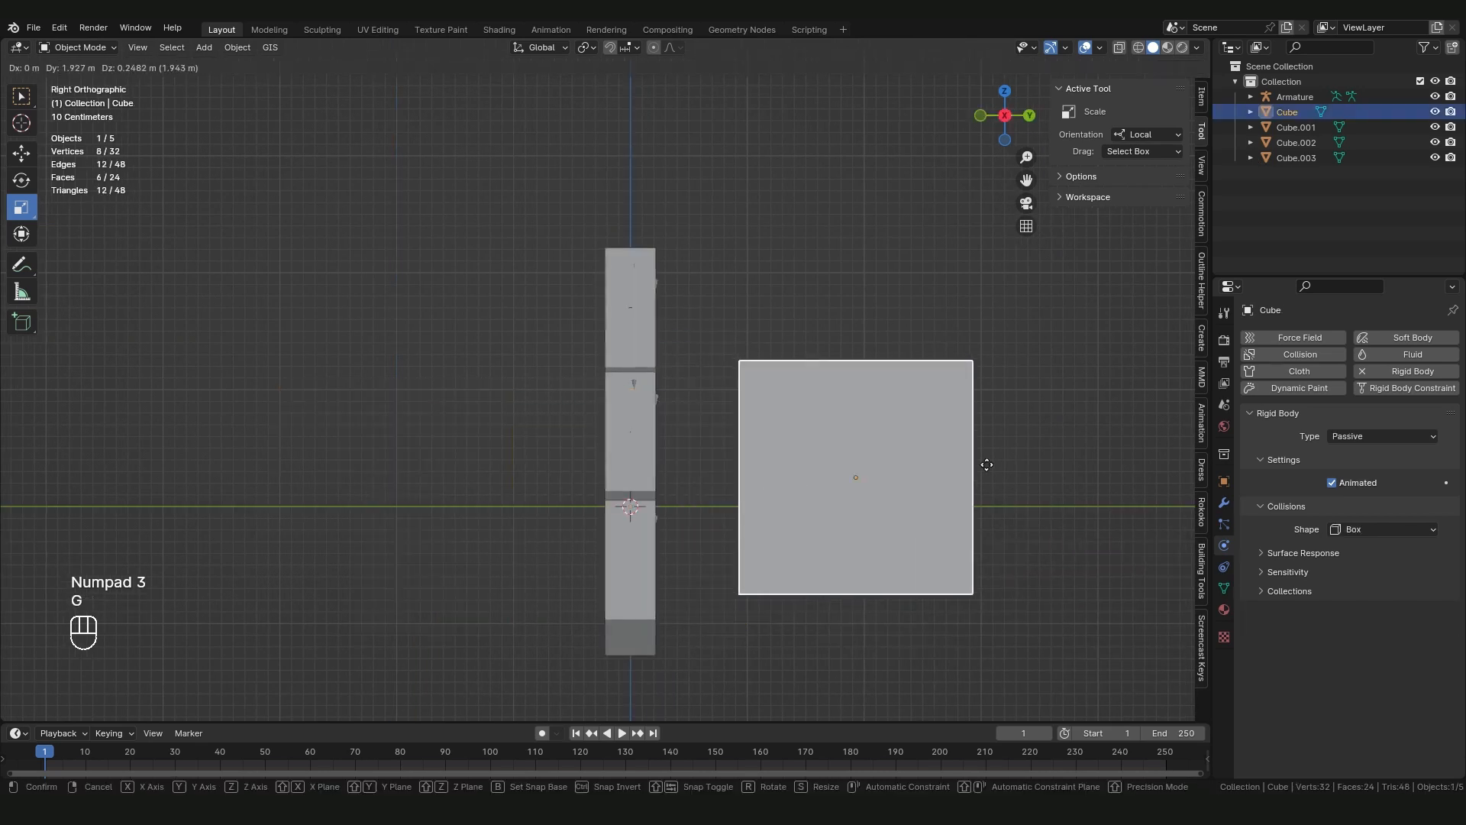
left_click(965, 452)
- Select the armature and turn on Names and In Front in its viewport display
key("KP_1")
left_click(735, 387)
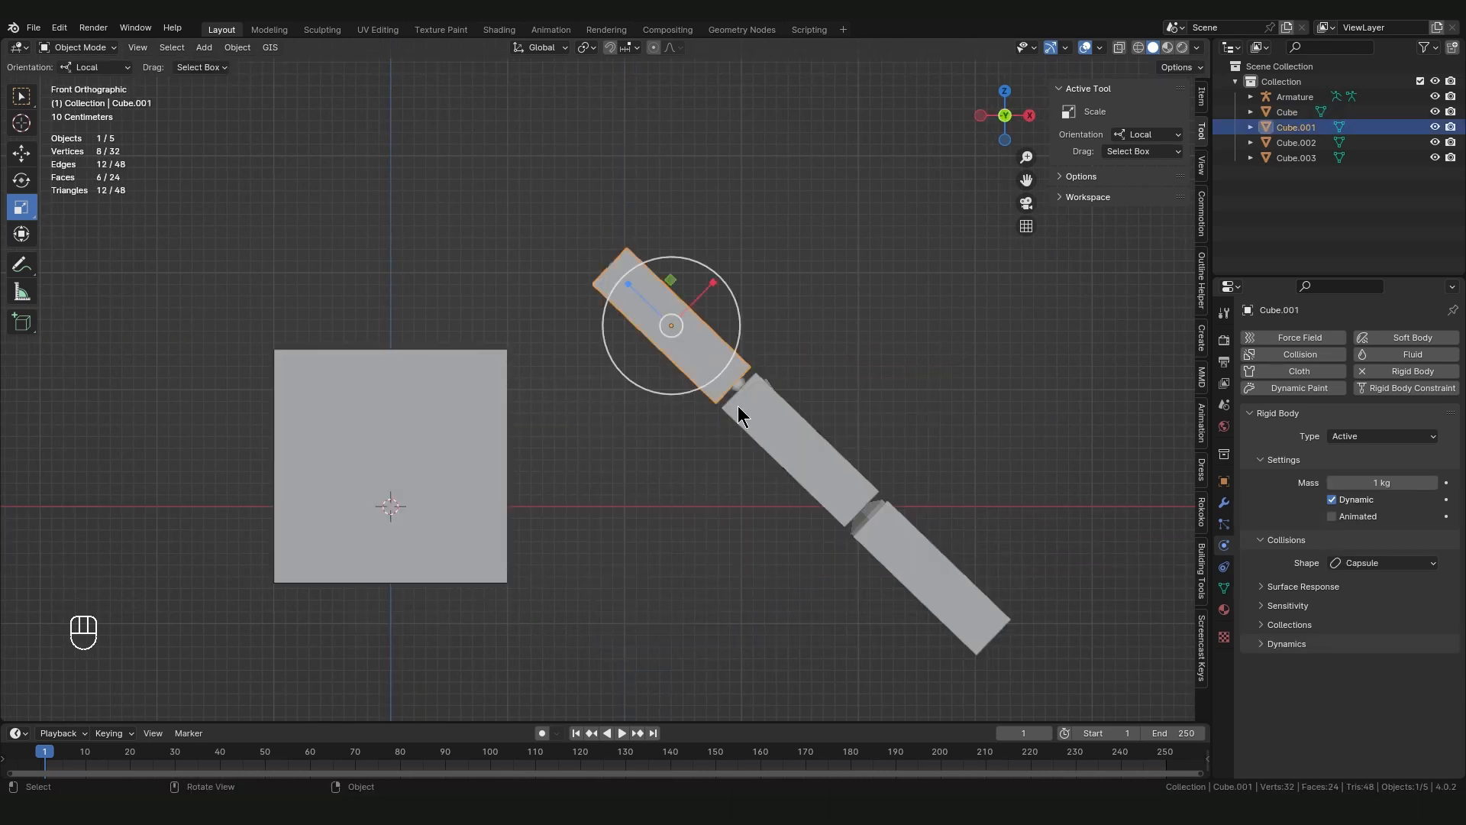
left_click(736, 385)
left_click(735, 384)
left_click(735, 388)
left_click(1224, 545)
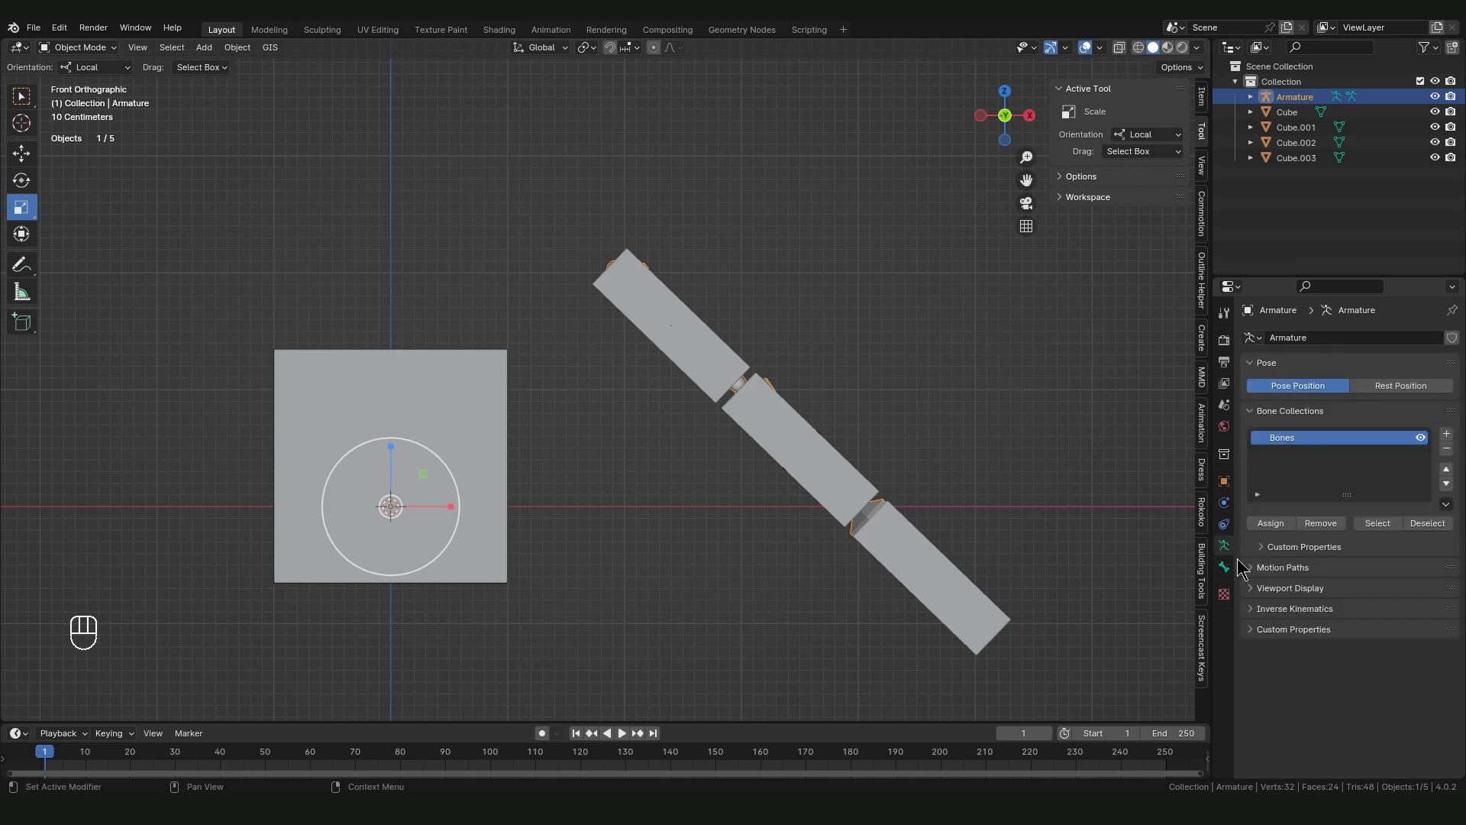
left_click(1290, 588)
left_click(1346, 682)
- Rename the bone inside the large cube to head in Edit Mode and return to Object Mode
middle_click_drag(530, 484, 671, 484, "shift")
key("Tab")
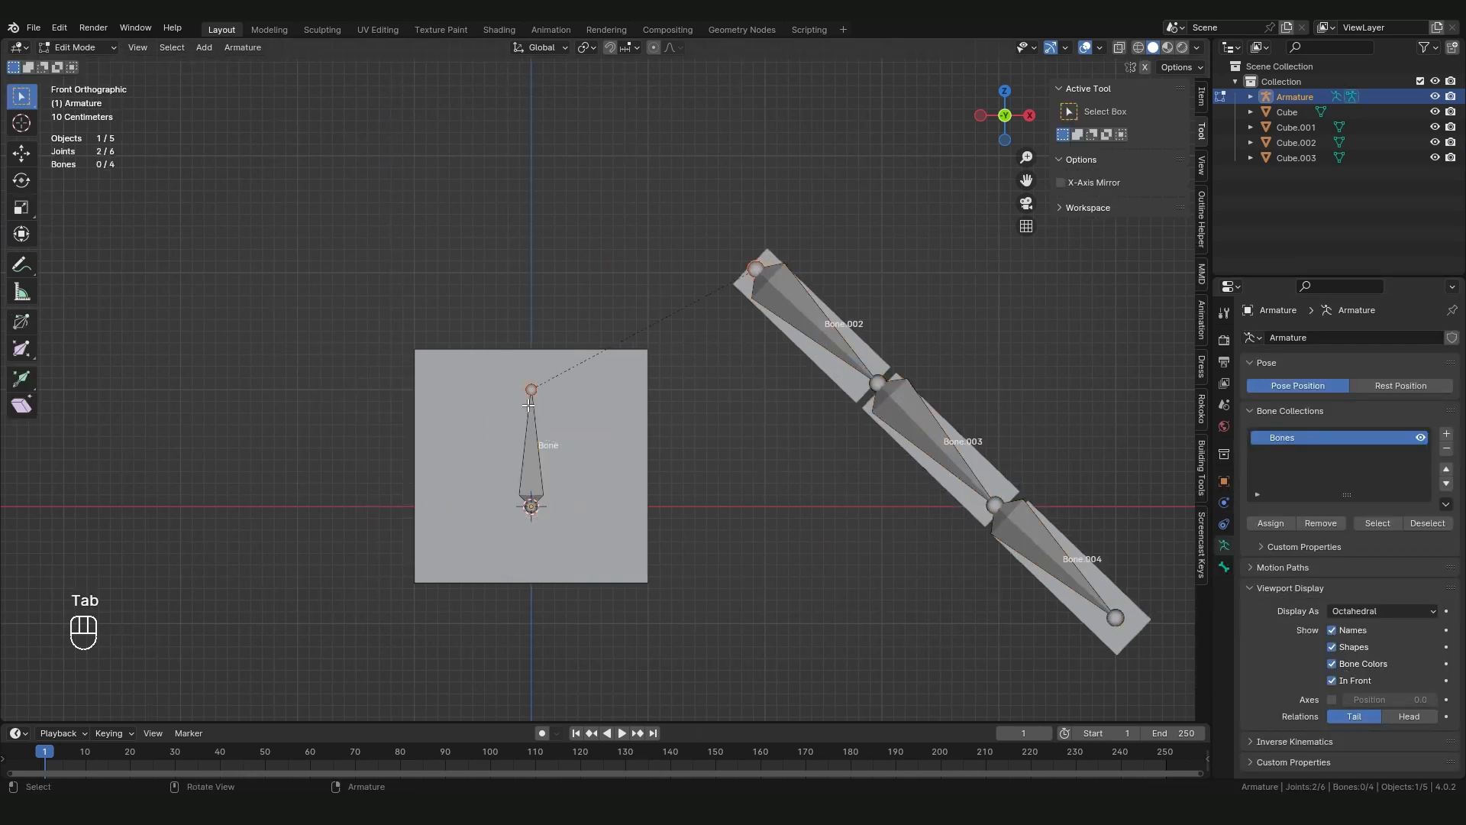
left_click(528, 422)
left_click(1224, 566)
left_click(1321, 339)
type("head")
key("Return")
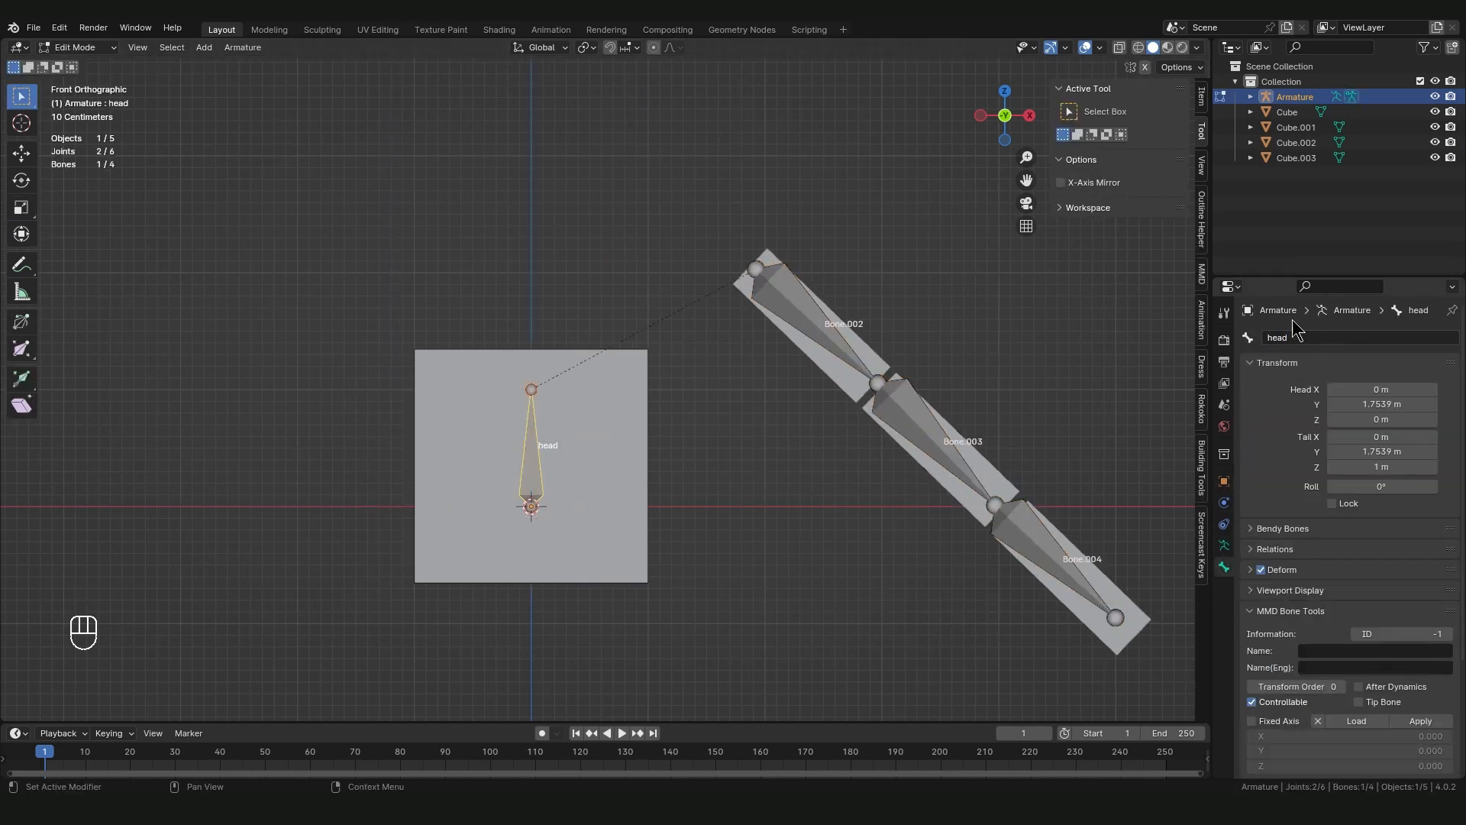
key("Tab")
- Play the rigid body simulation to check how the hair cubes behave, and rewind the timeline to frame 0
scroll(857, 484, "down", 3)
middle_click_drag(858, 485, 772, 470, "shift")
scroll(657, 336, "up", 3)
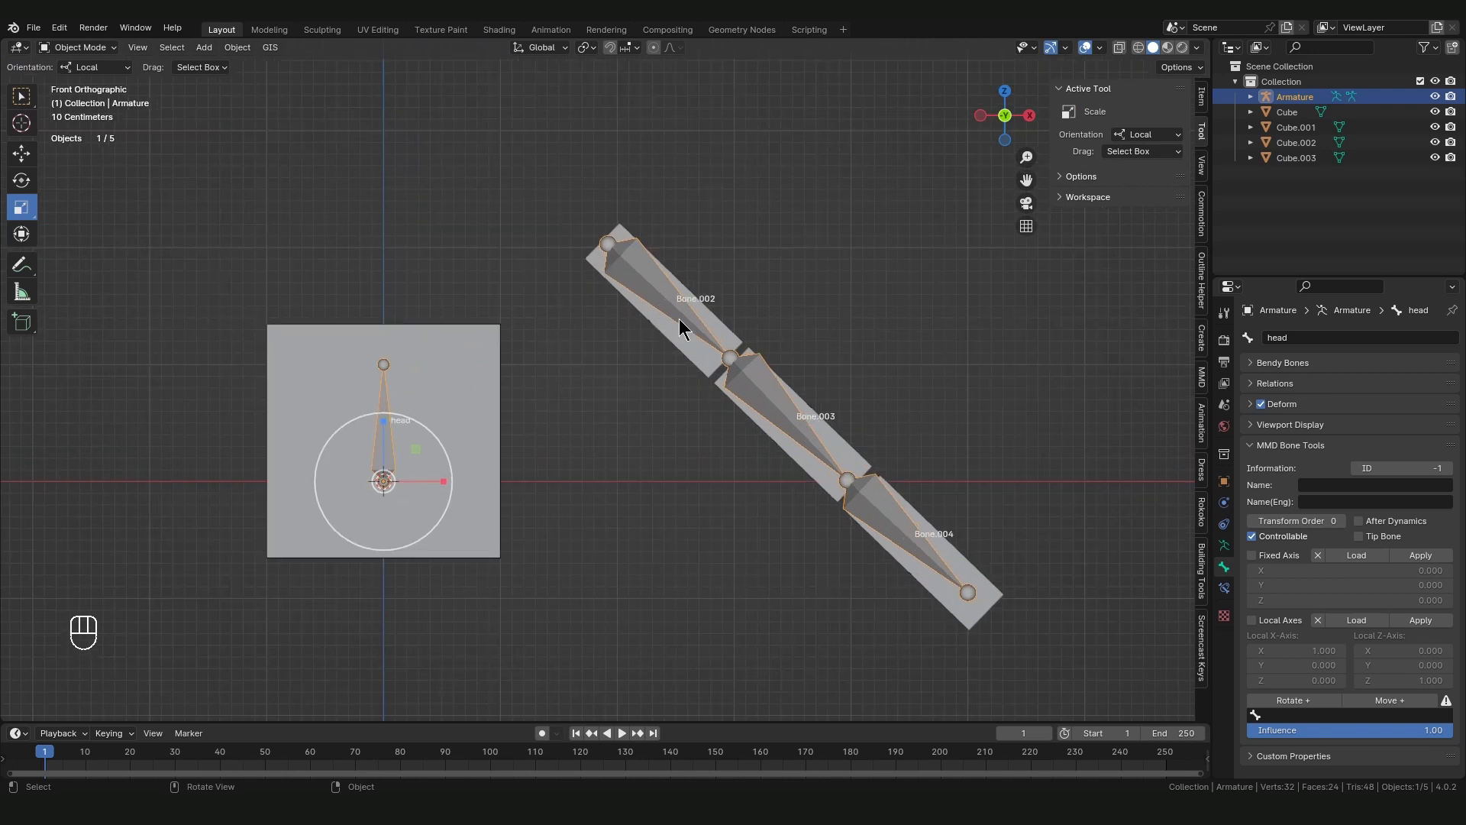
middle_click_drag(669, 354, 709, 331, "shift")
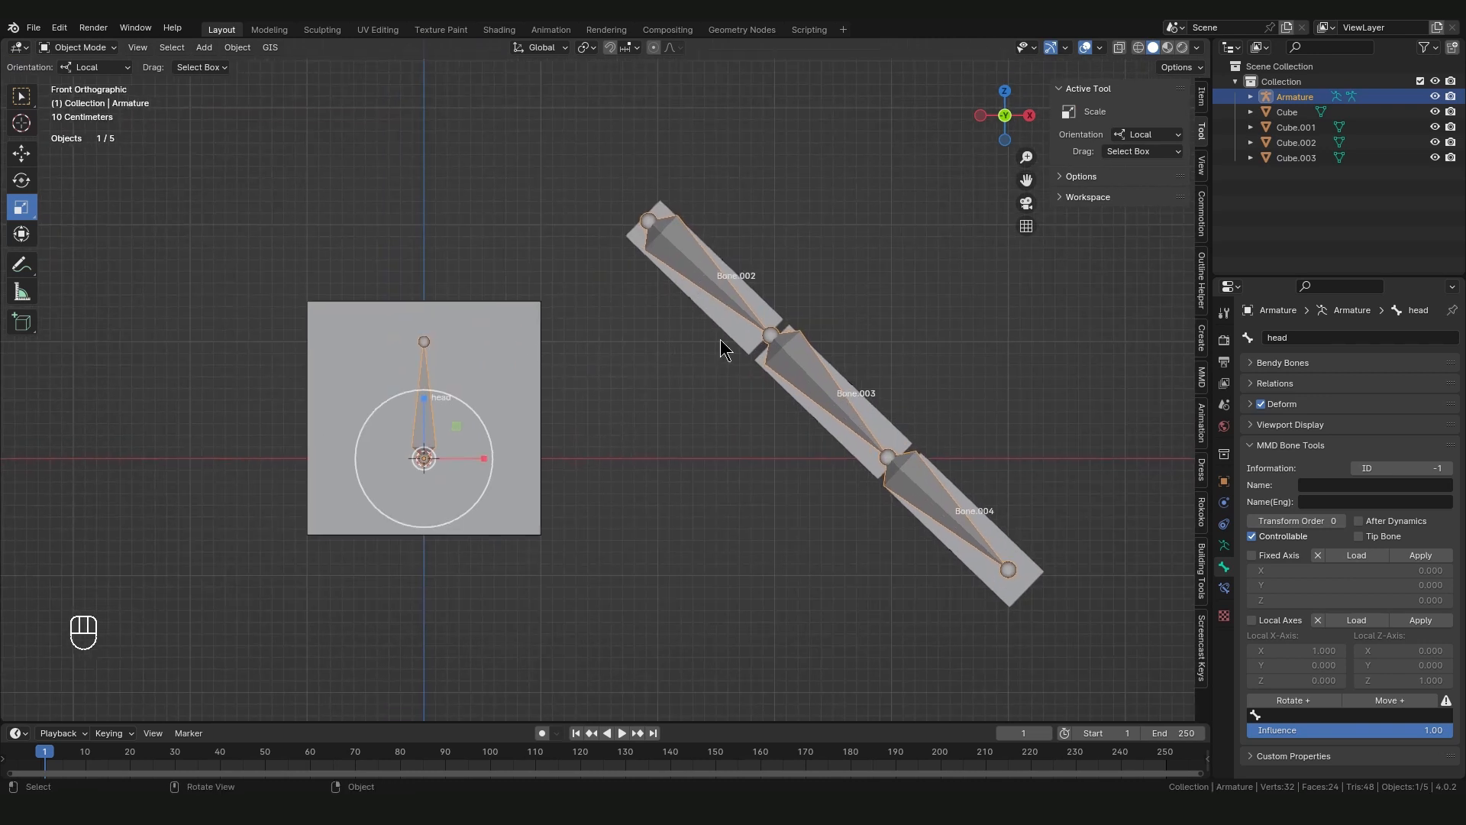
left_click(721, 341)
left_click(620, 451)
key("space")
key("space")
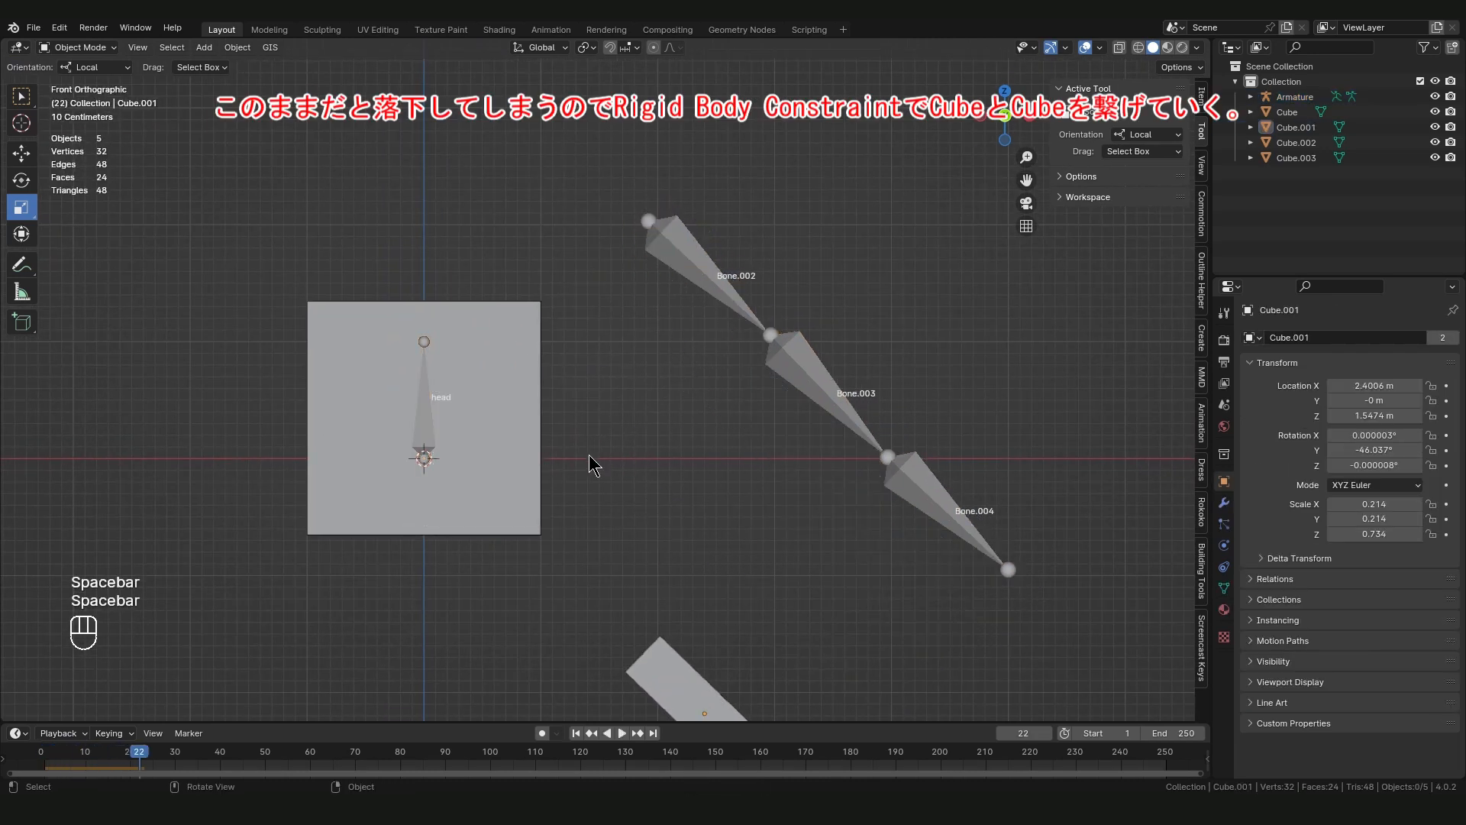
left_click_drag(138, 758, 40, 758)
- Add an empty and place it by the first hair bone's upper end, at about X 1.78 m, Z 2.14 m
key("shift+a")
mouse_move(462, 477)
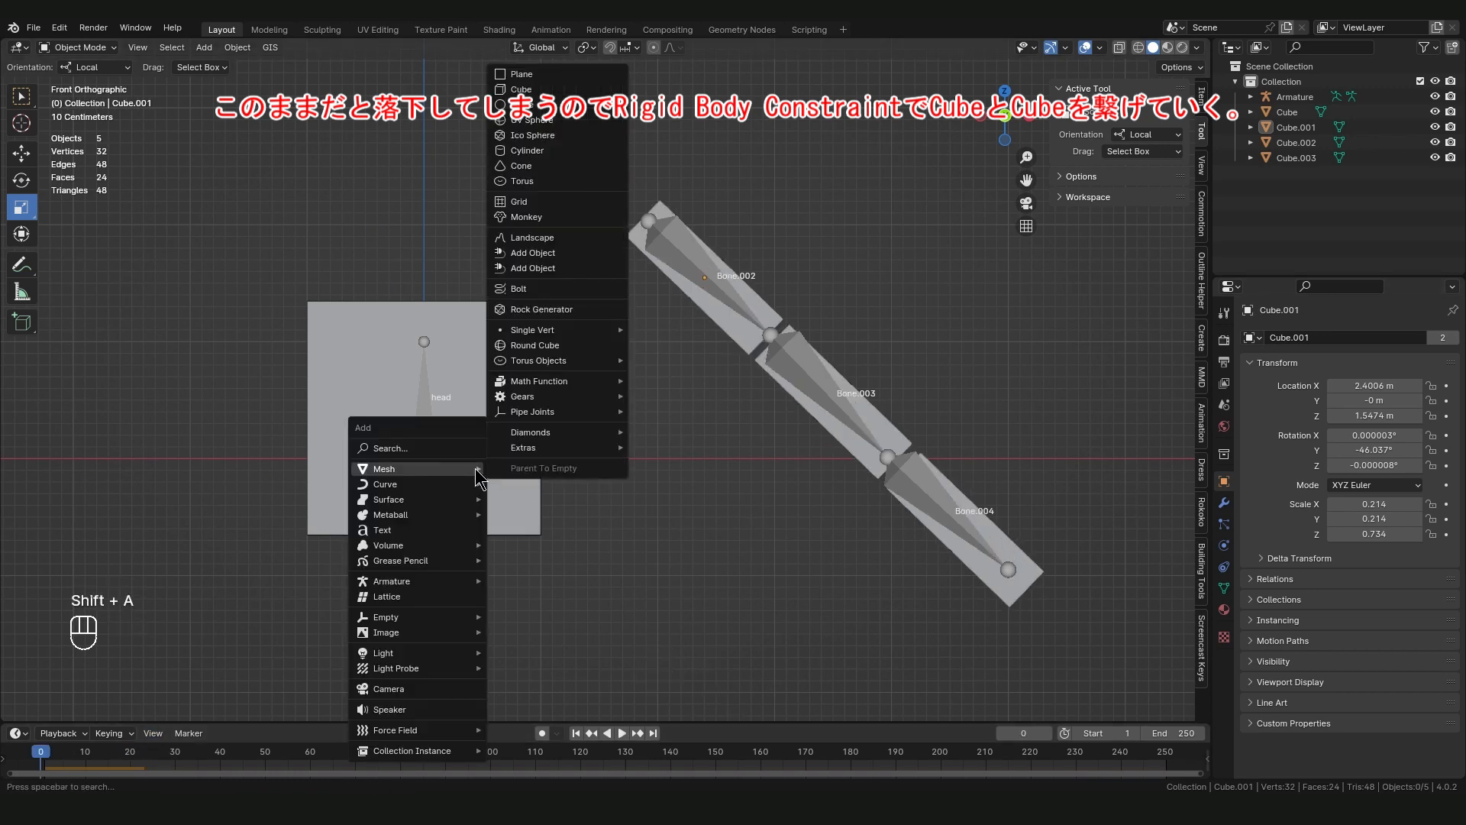
mouse_move(432, 615)
left_click(527, 617)
key("g")
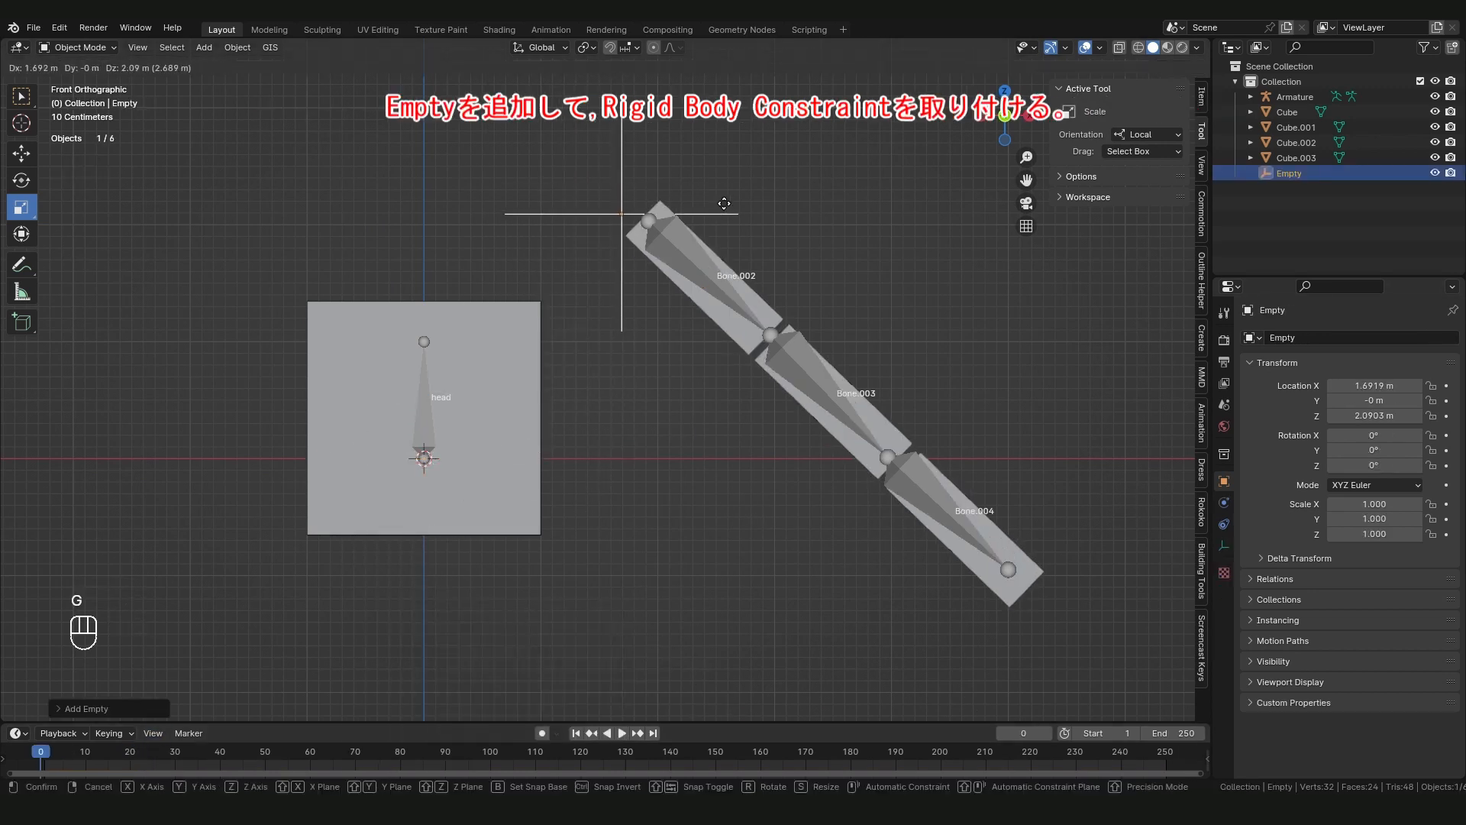
left_click(735, 196)
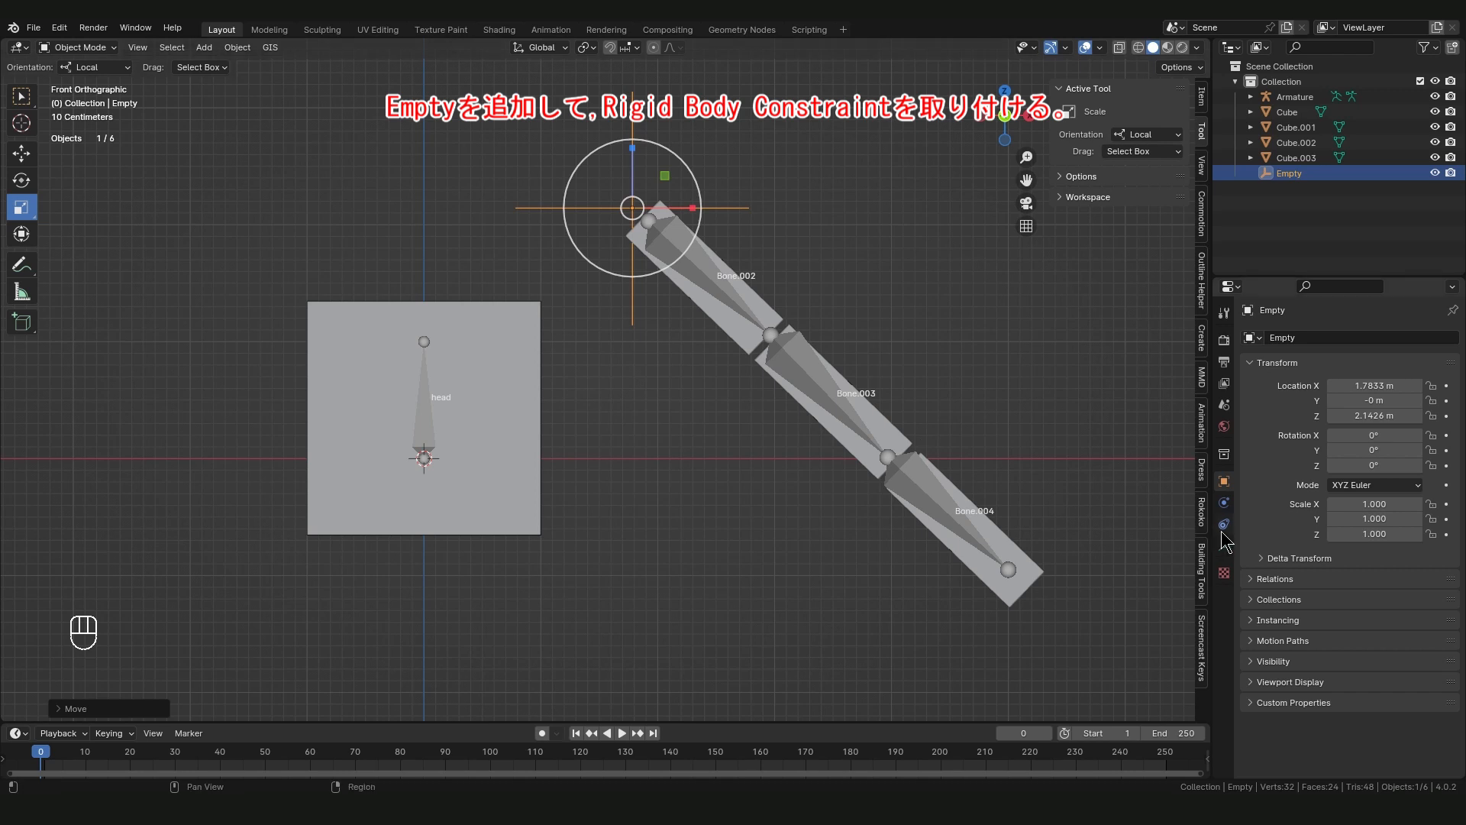
- Duplicate the empty twice, placing the copies beside the second and third hair bones
key("shift+d")
left_click(947, 321)
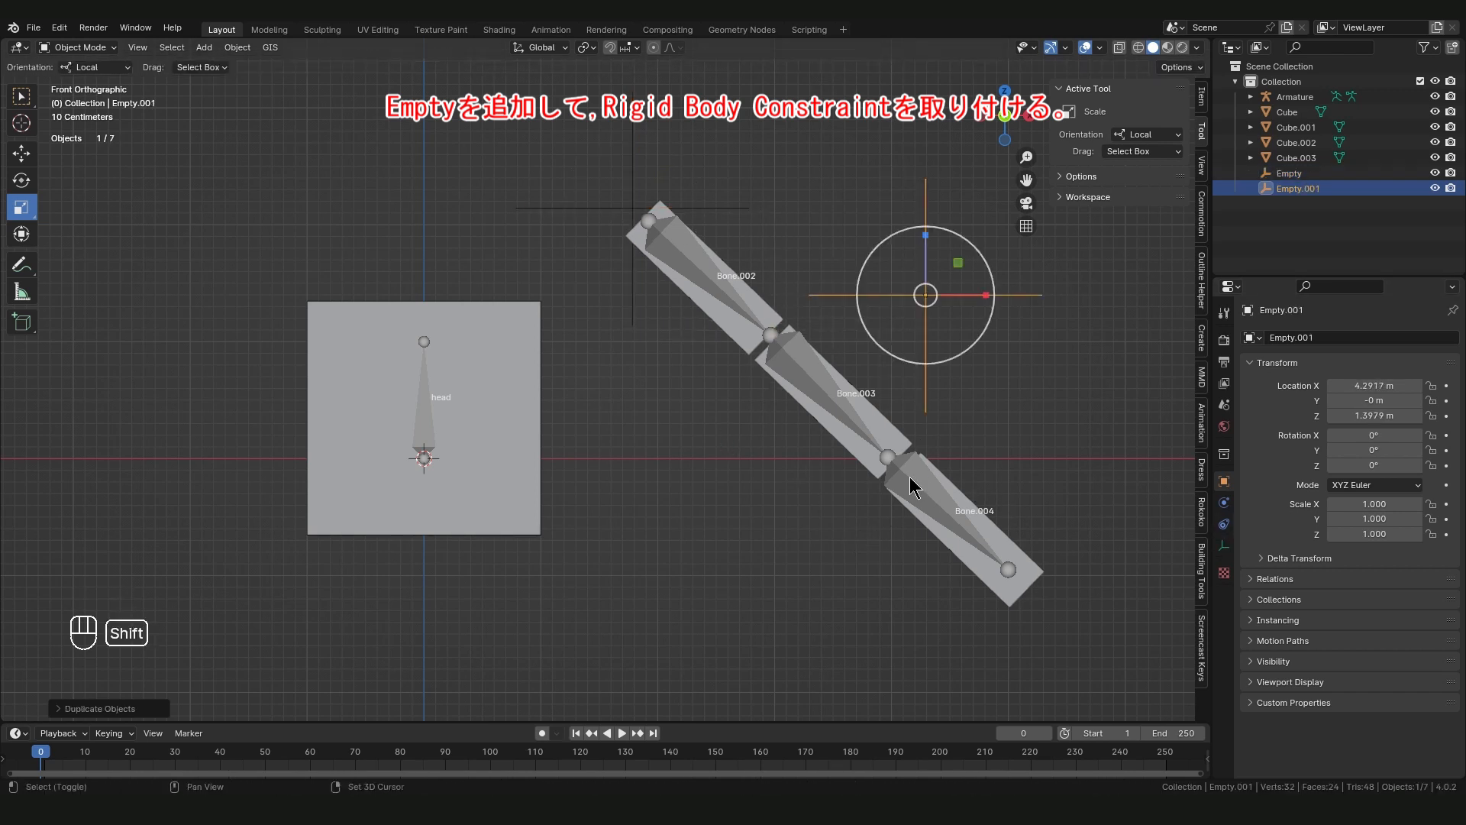
key("shift+d")
left_click(1055, 609)
- Give the first empty a Rigid Body Constraint and set its type to Generic Spring
left_click(714, 211)
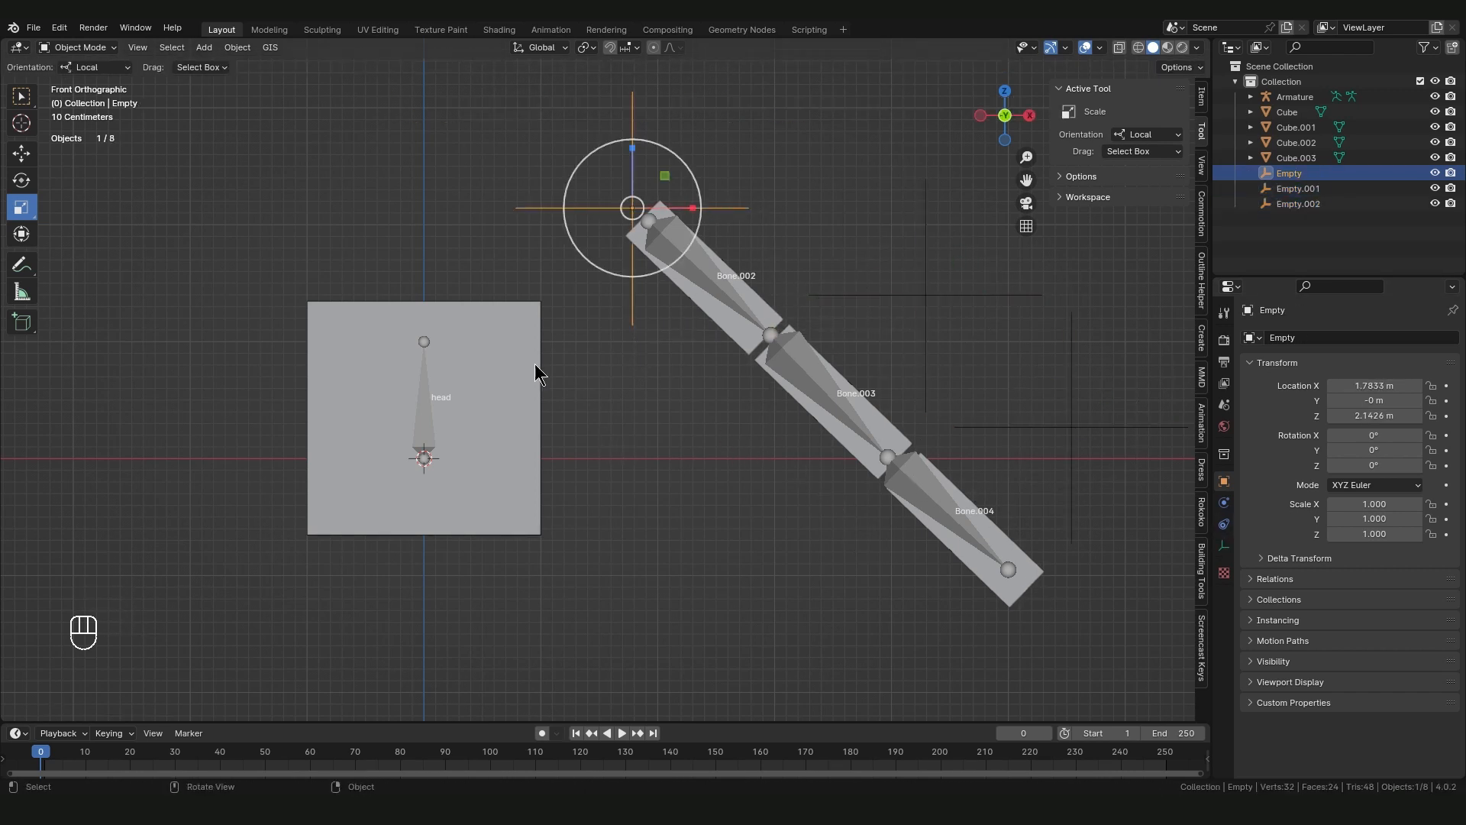
left_click(1224, 502)
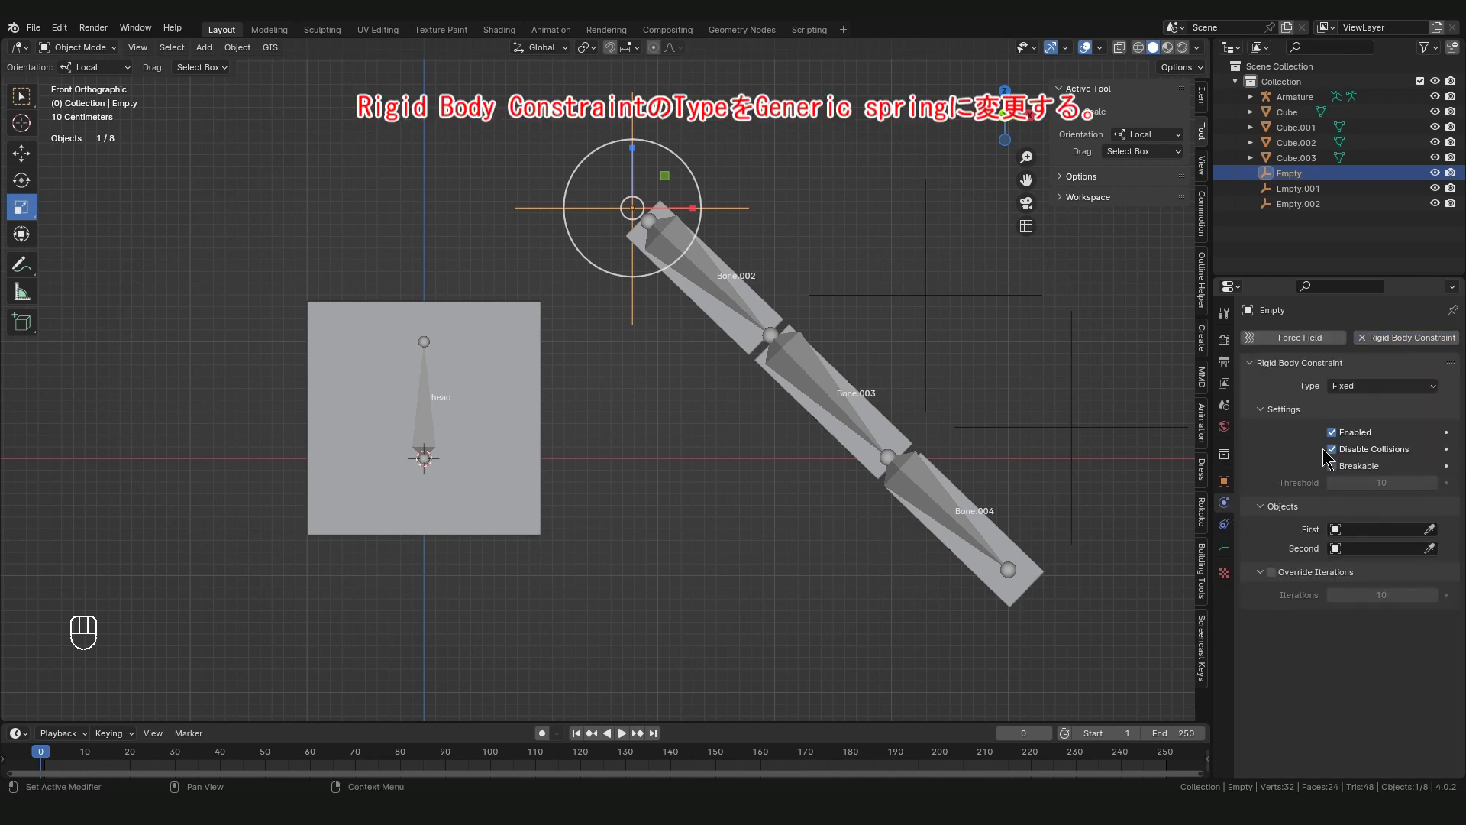
left_click(1383, 386)
left_click(1366, 504)
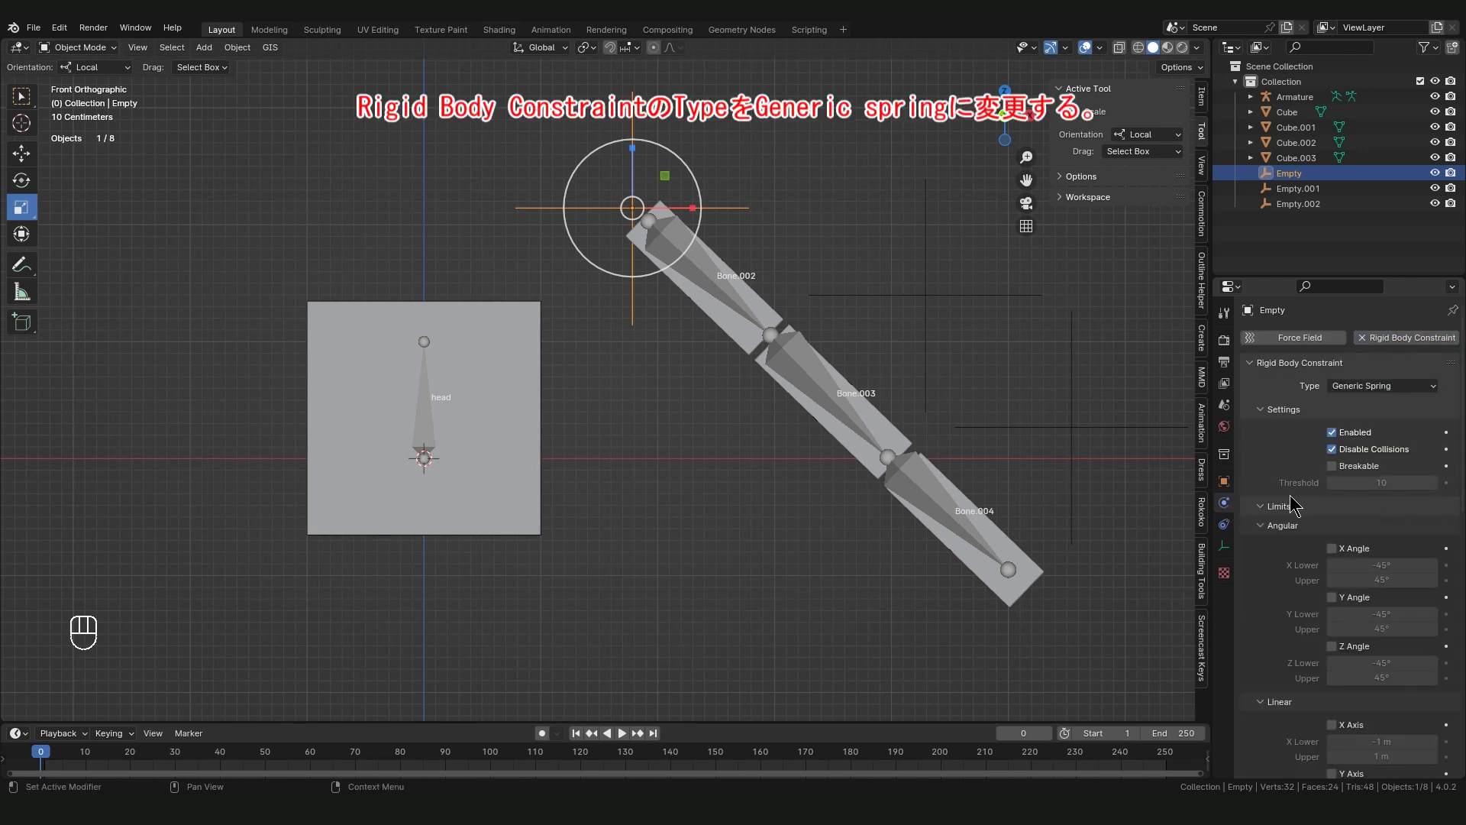
- Enable the X, Y and Z Angle limits in the first empty's rigid body constraint
scroll(1292, 506, "down", 4)
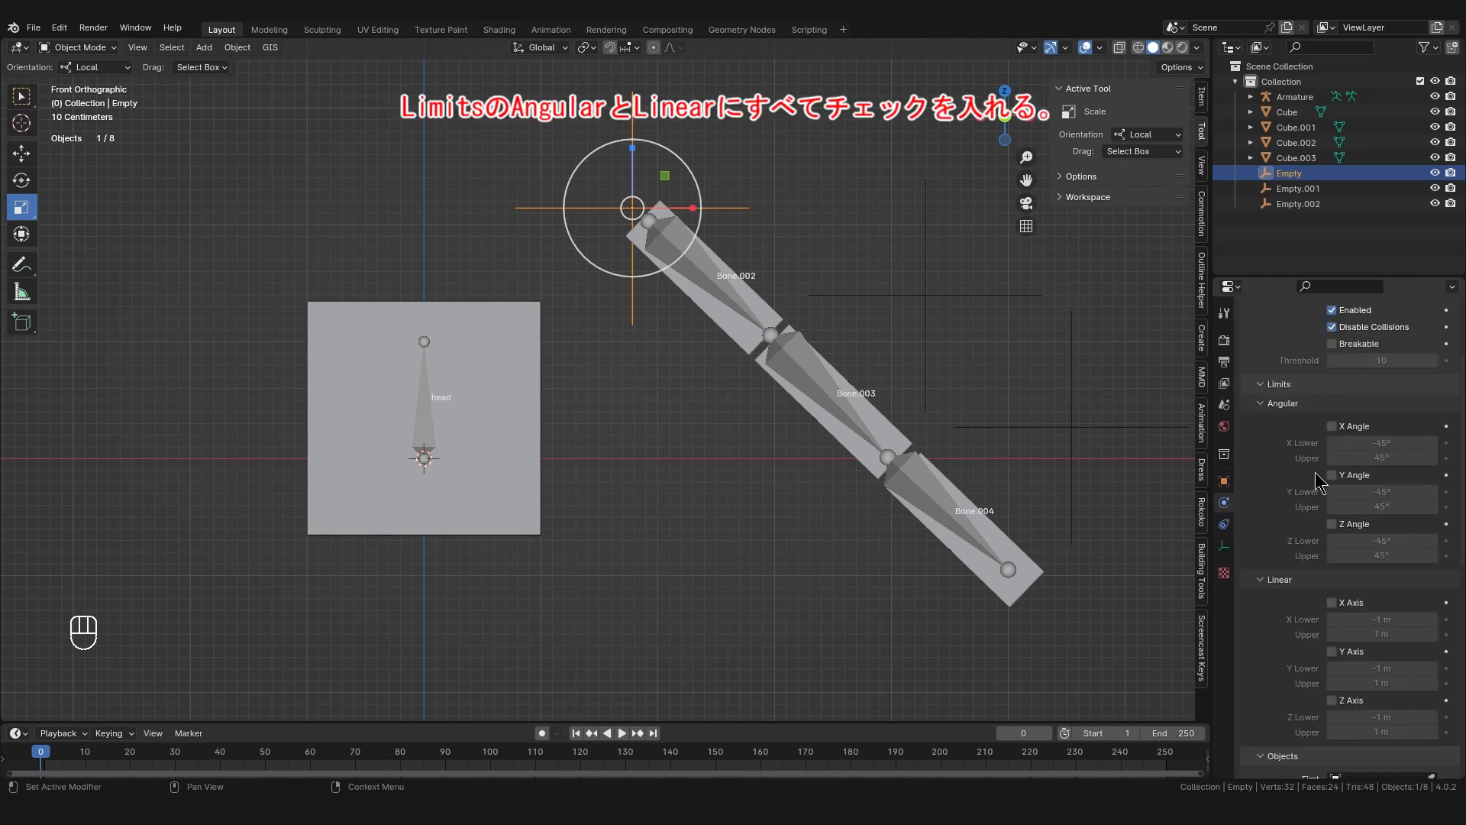
left_click(1331, 426)
left_click(1332, 475)
left_click(1330, 525)
- Enable the first empty's linear X, Y and Z Axis limits and set all their lower and upper bounds to 0 m
scroll(1333, 535, "down", 5)
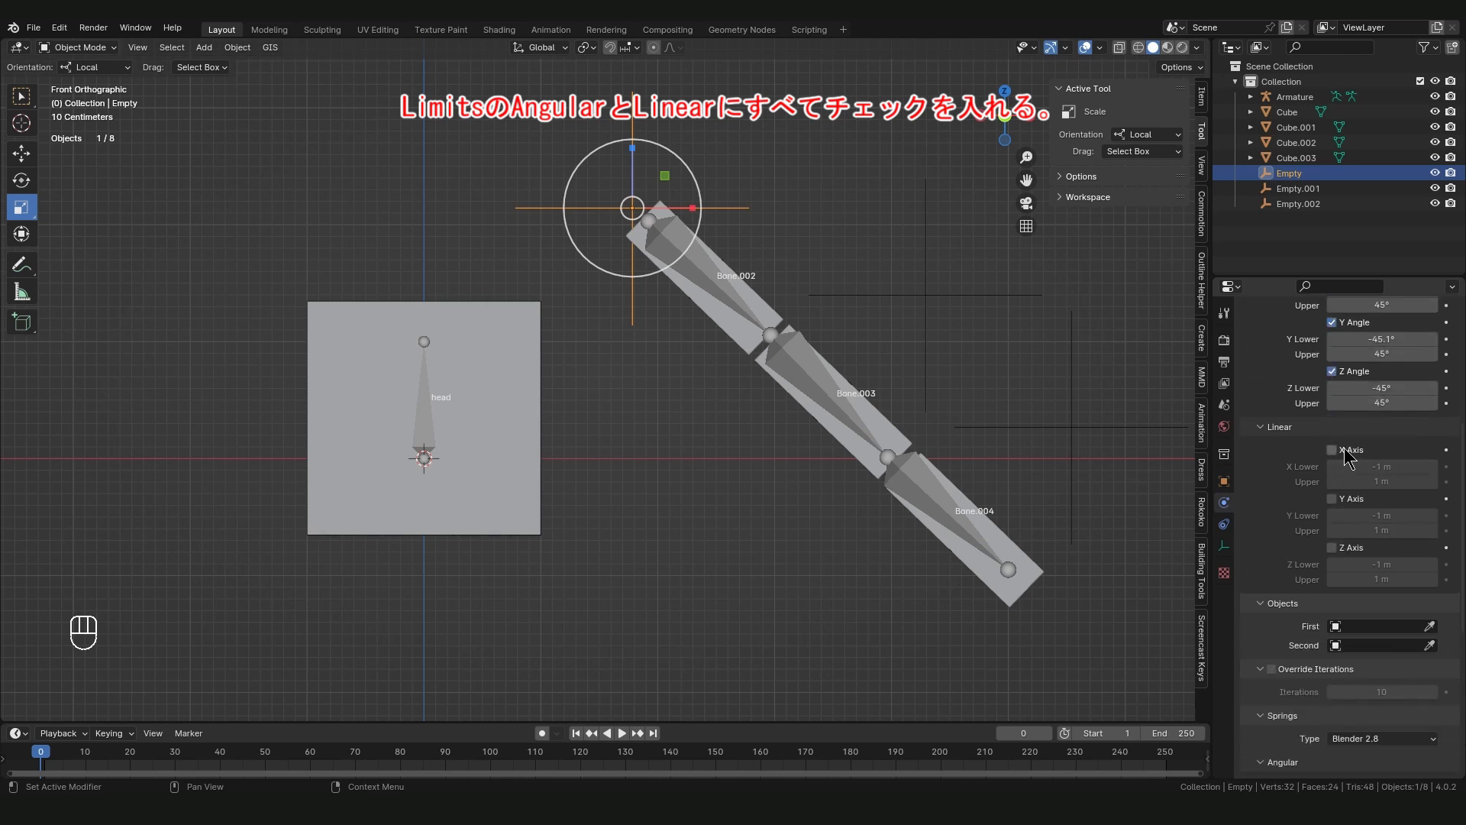
left_click_drag(1342, 450, 1344, 550)
left_click_drag(1391, 463, 1391, 579)
key("Return")
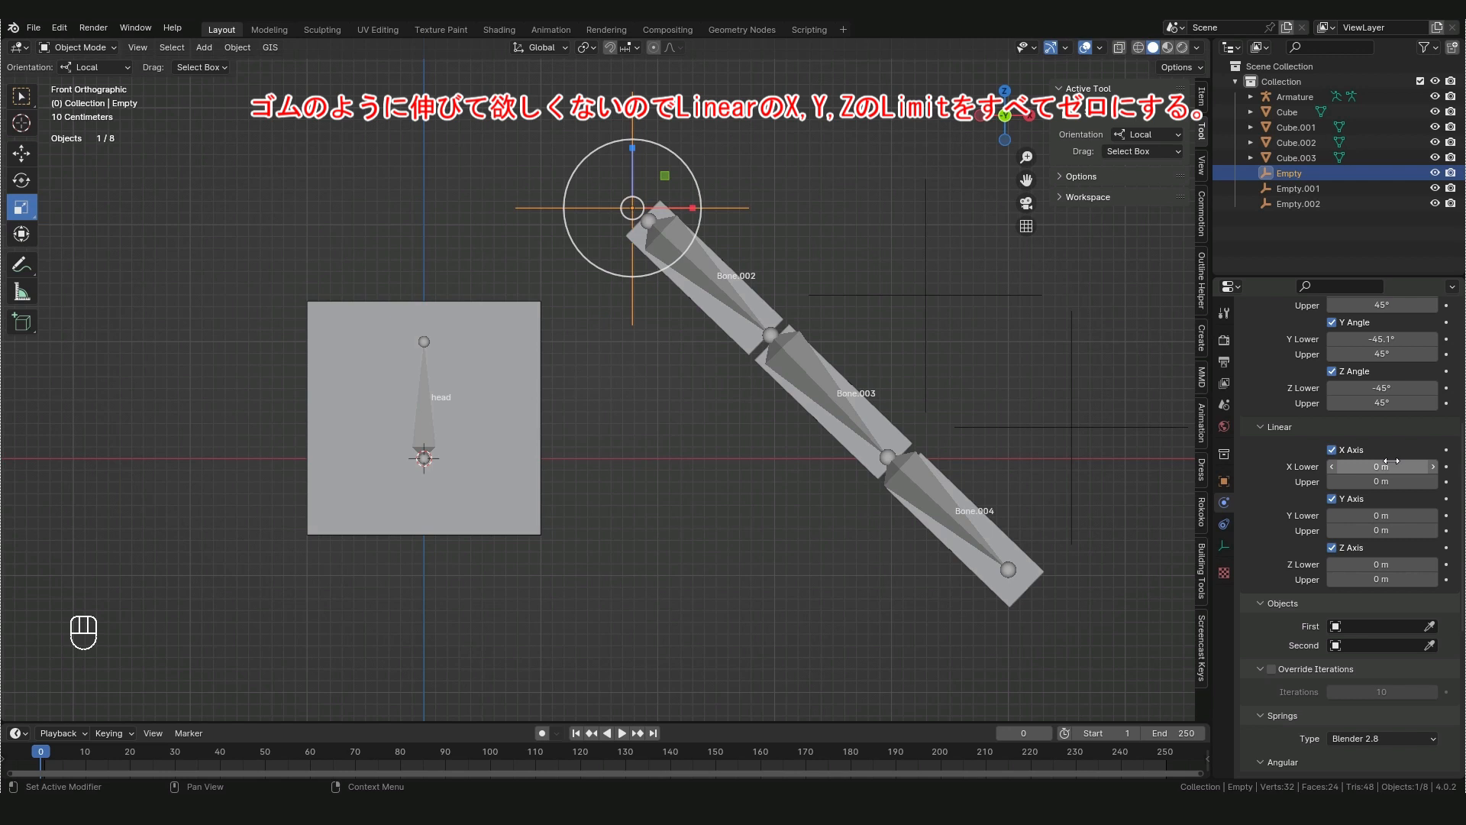
- Rename the large cube around the head bone as "head"
left_click(1398, 628)
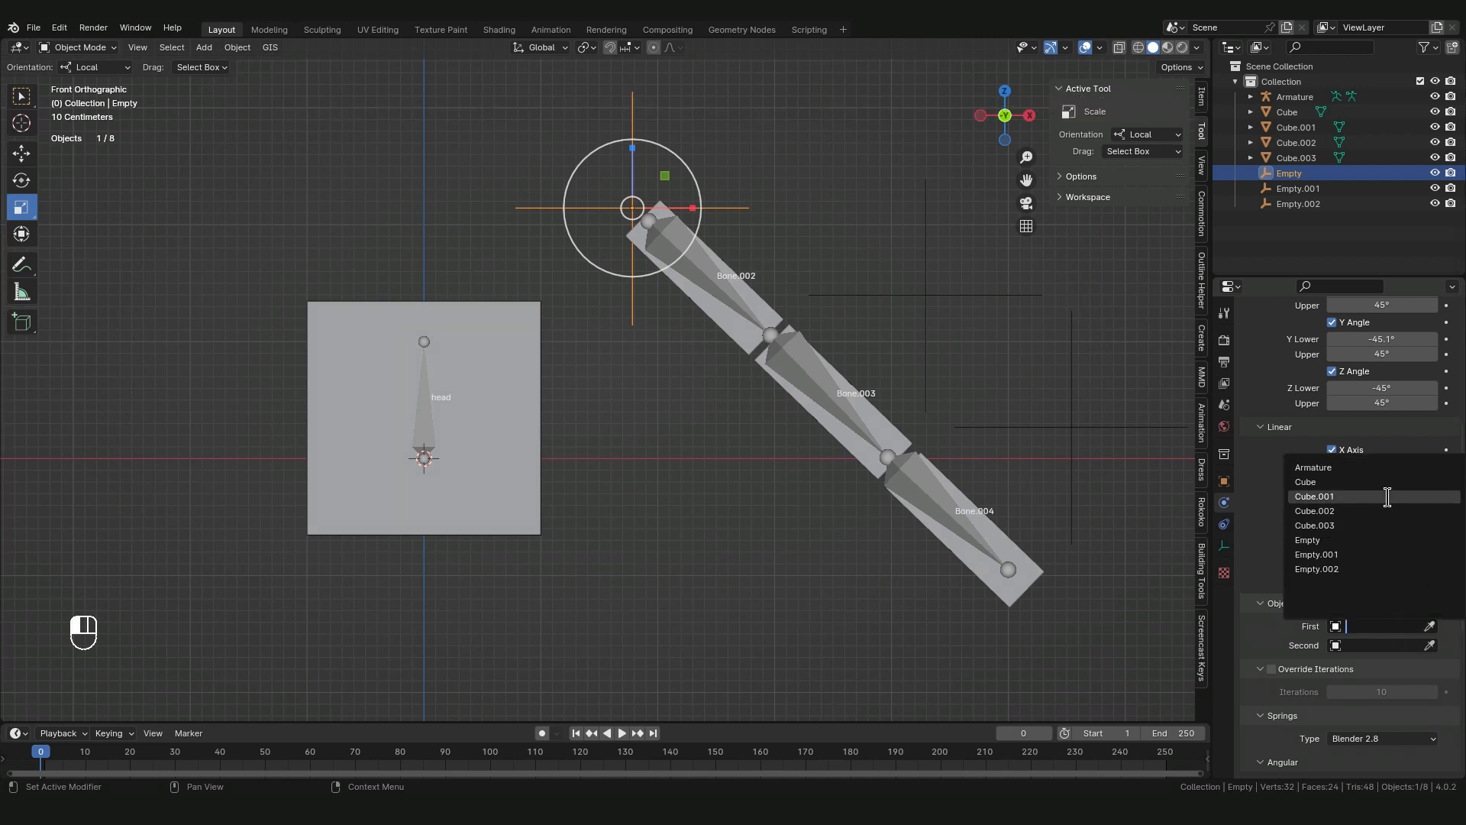
left_click(497, 374)
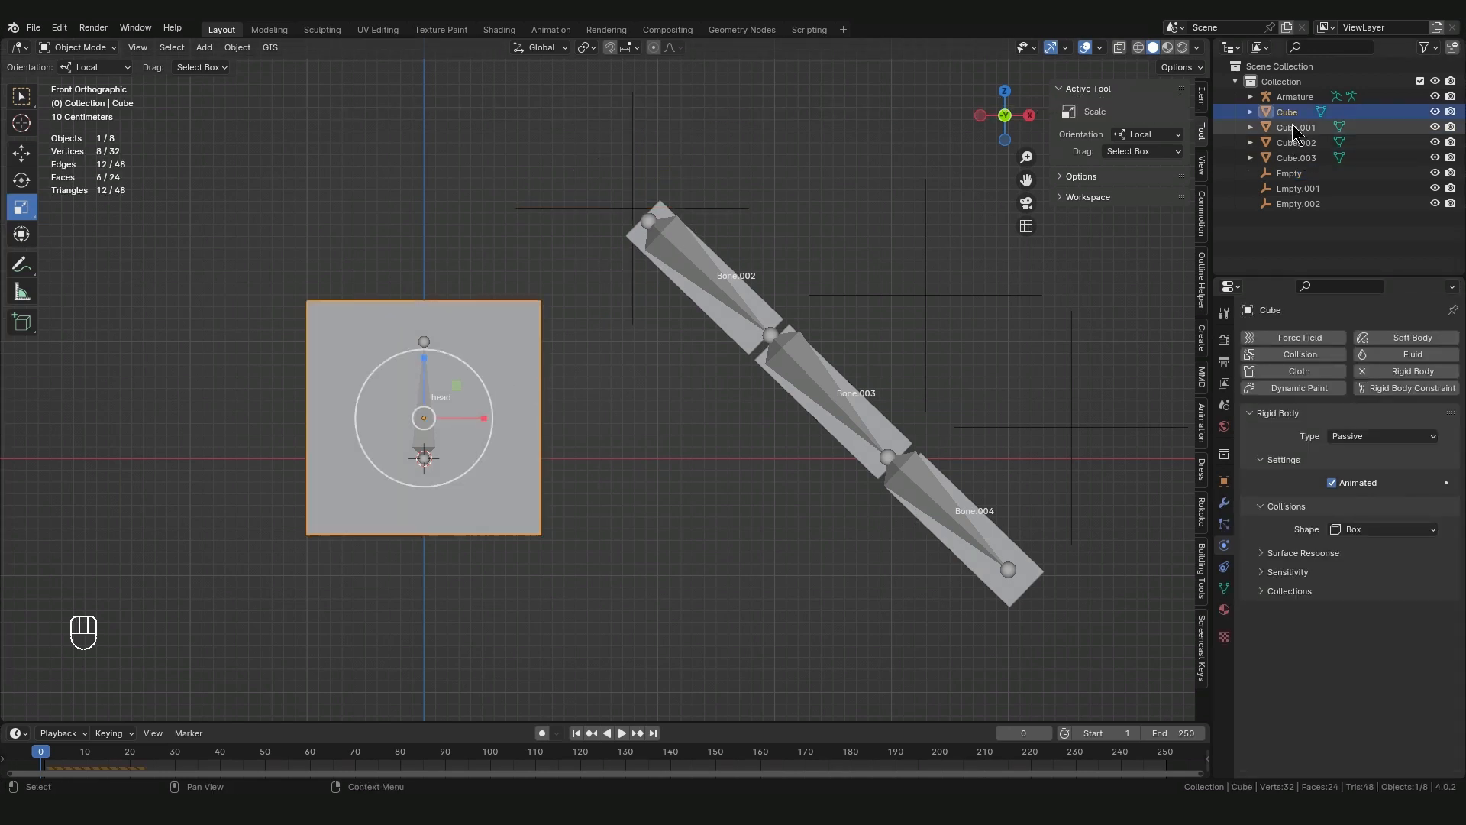
double_click(1328, 112)
key("Return")
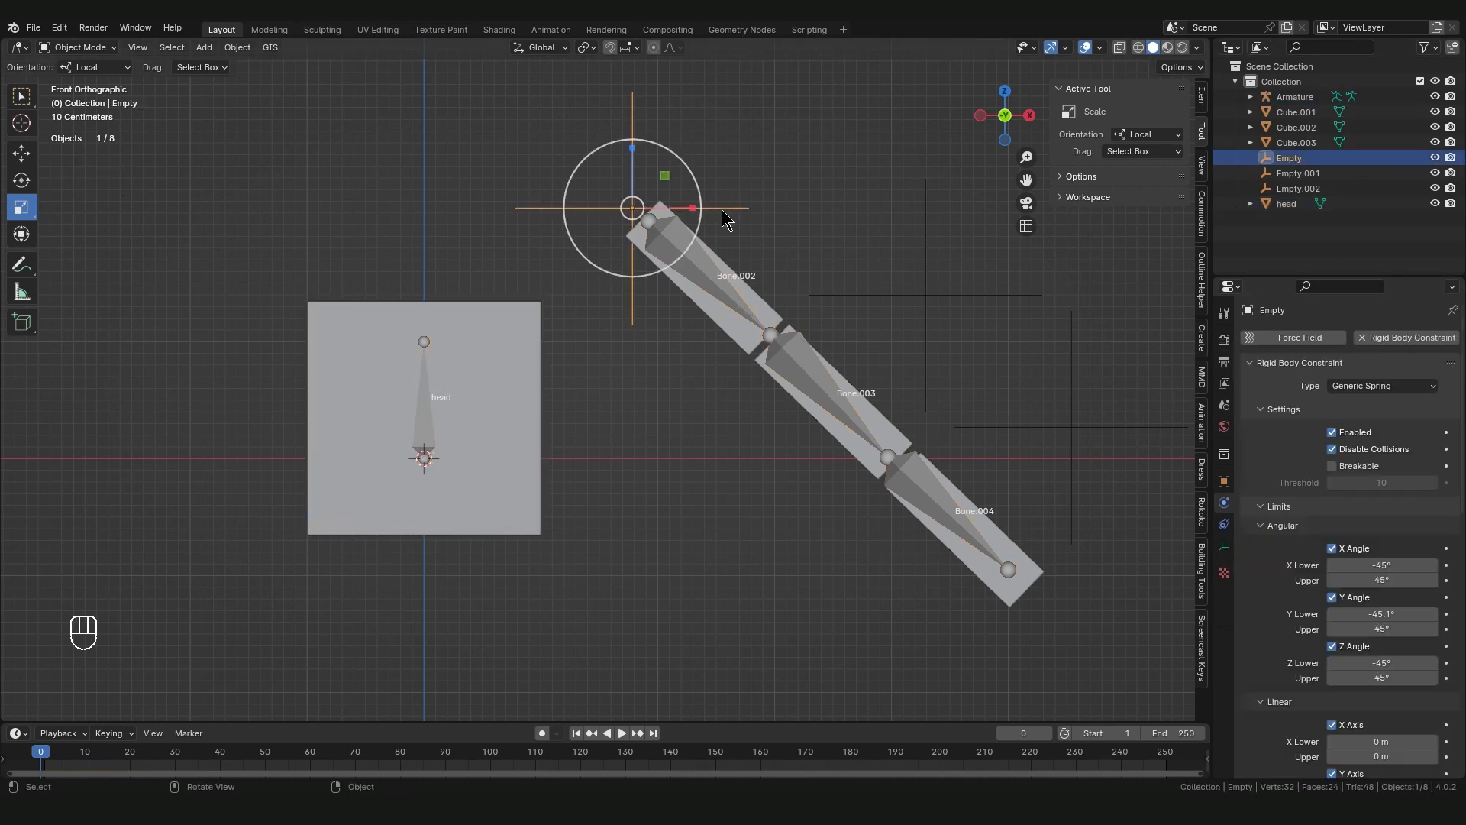
- Assign head as the first object and Cube.001 as the second object of the first empty's constraint
scroll(1343, 458, "down", 5)
left_click(1367, 504)
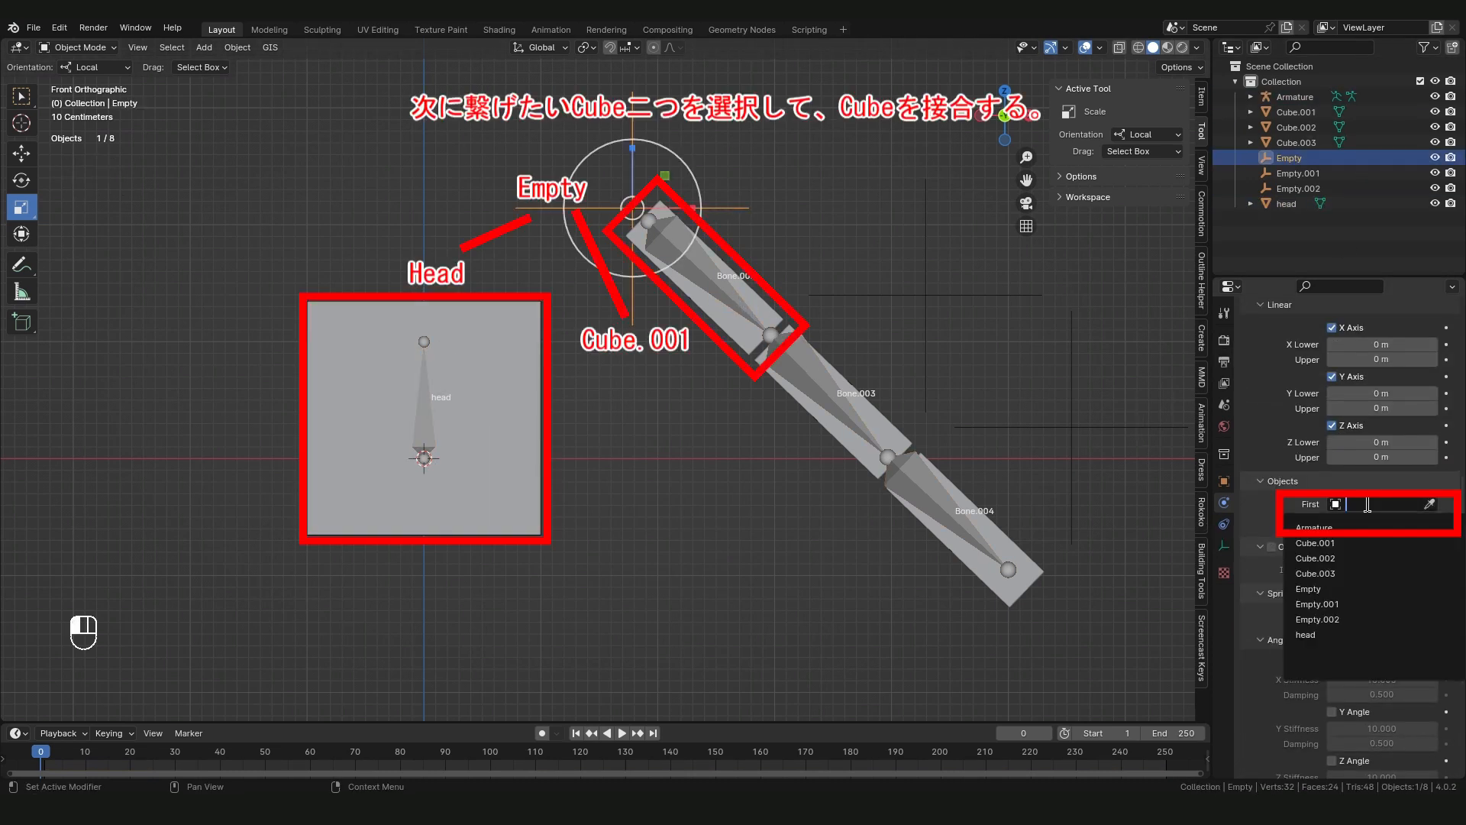
left_click(1344, 634)
left_click(1374, 523)
left_click(1351, 564)
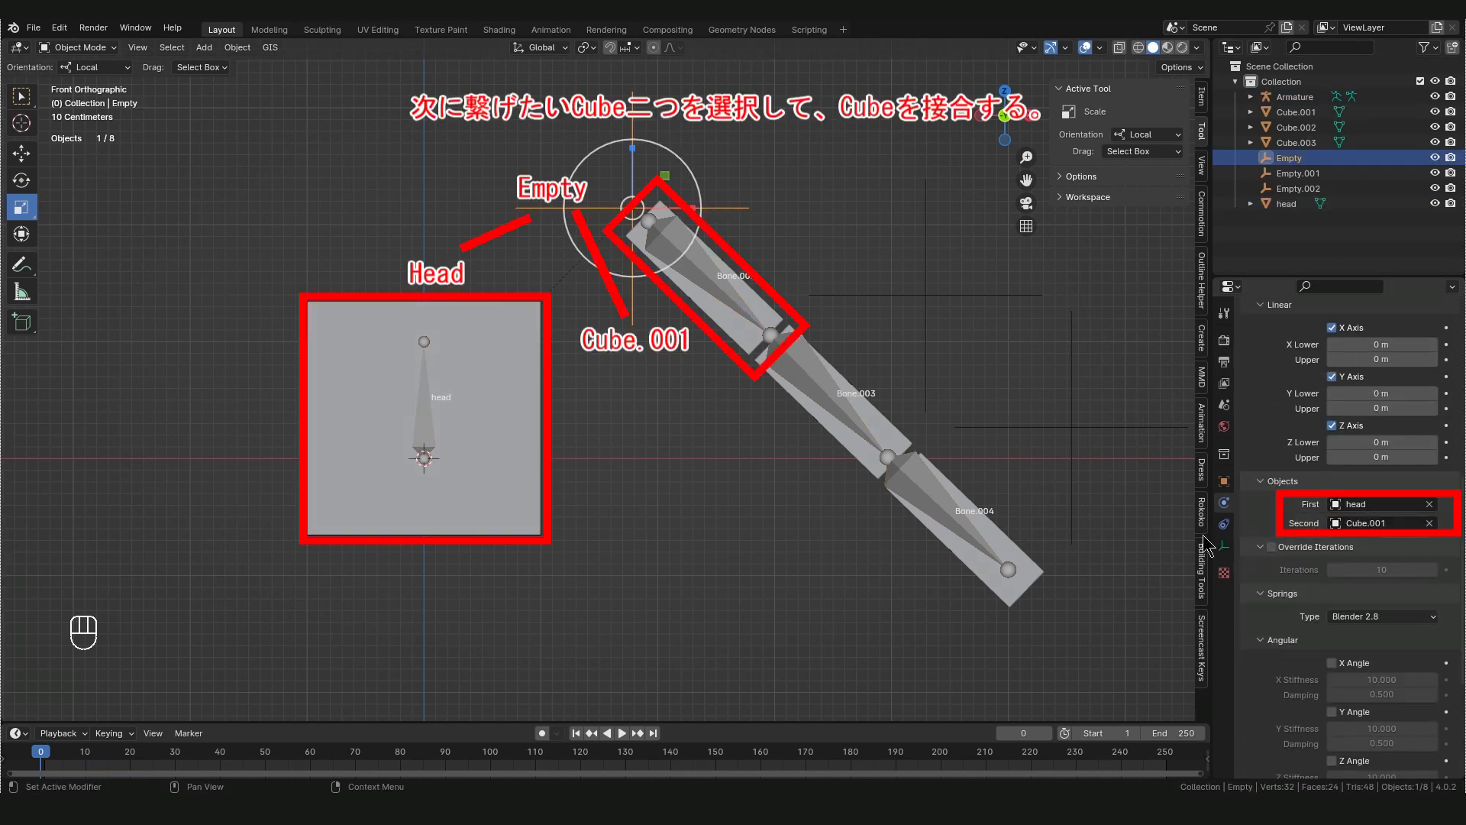
- Give Empty.001 a Rigid Body Constraint of type Generic Spring
left_click(925, 295)
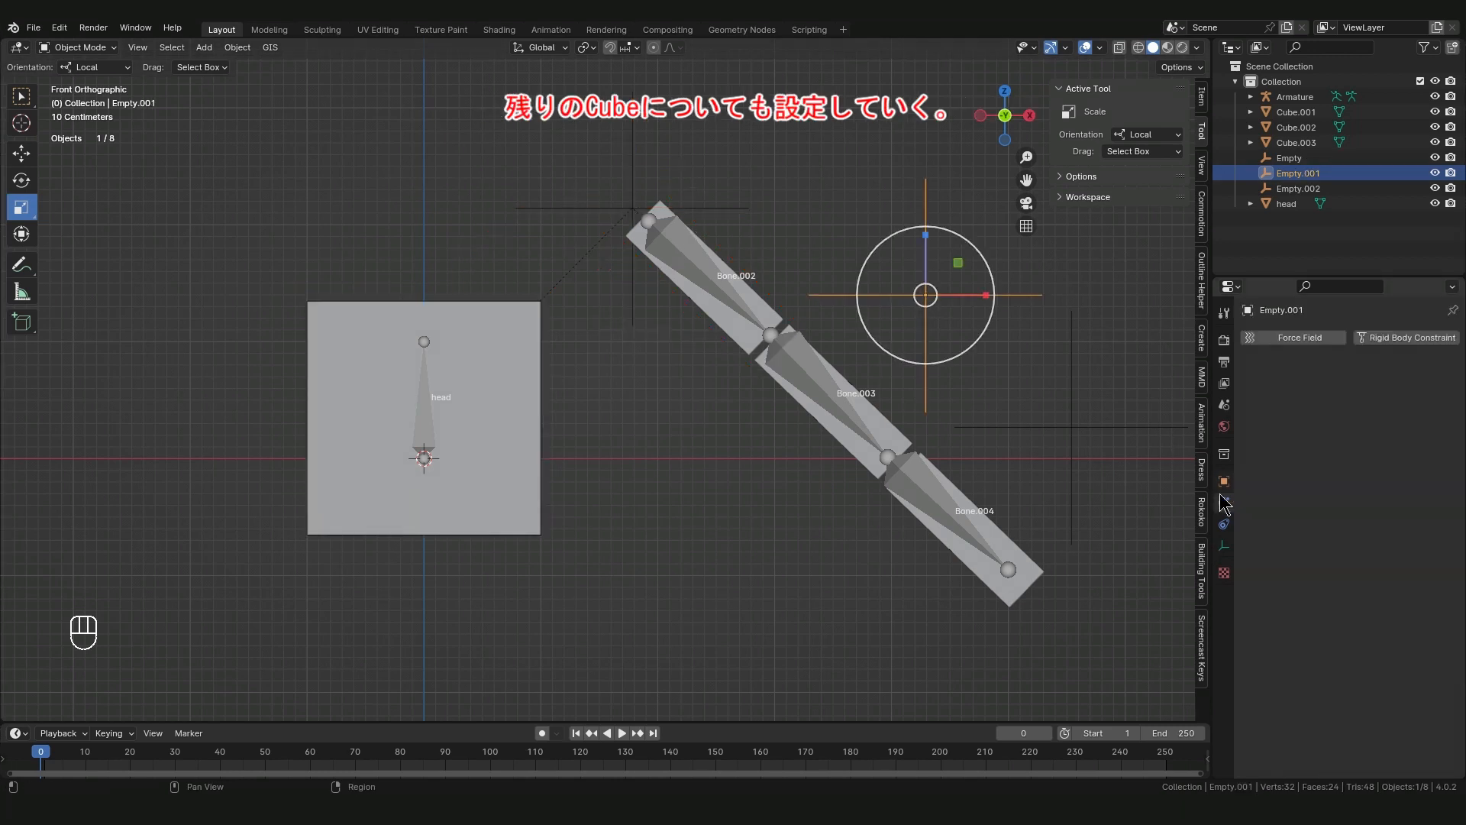
left_click(1405, 338)
left_click(1382, 386)
left_click(1363, 504)
- Enable all angular and linear limits on Empty.001's constraint, setting every linear lower and upper bound to 0 m
scroll(1350, 525, "down", 5)
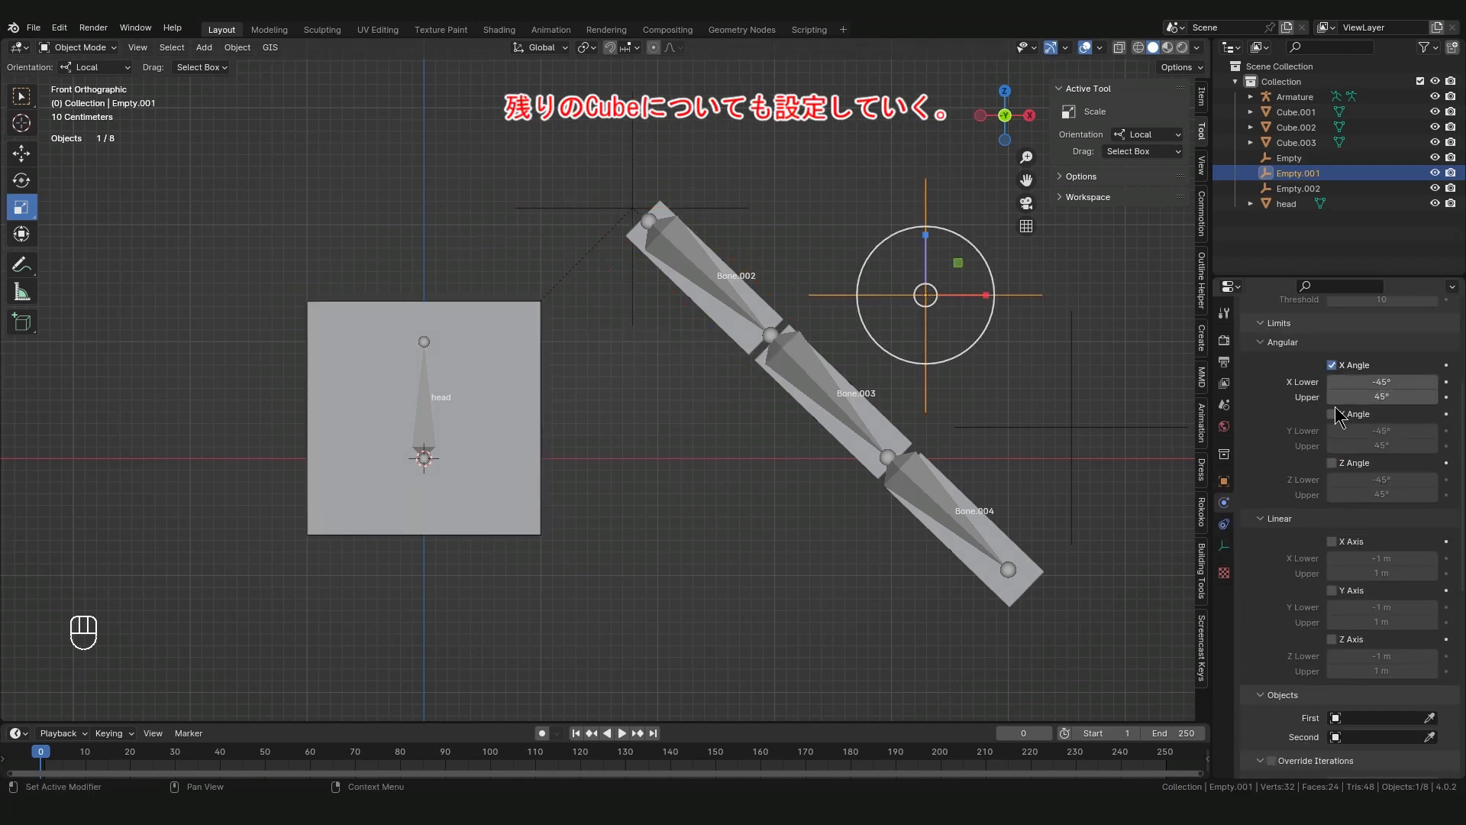
left_click(1348, 519)
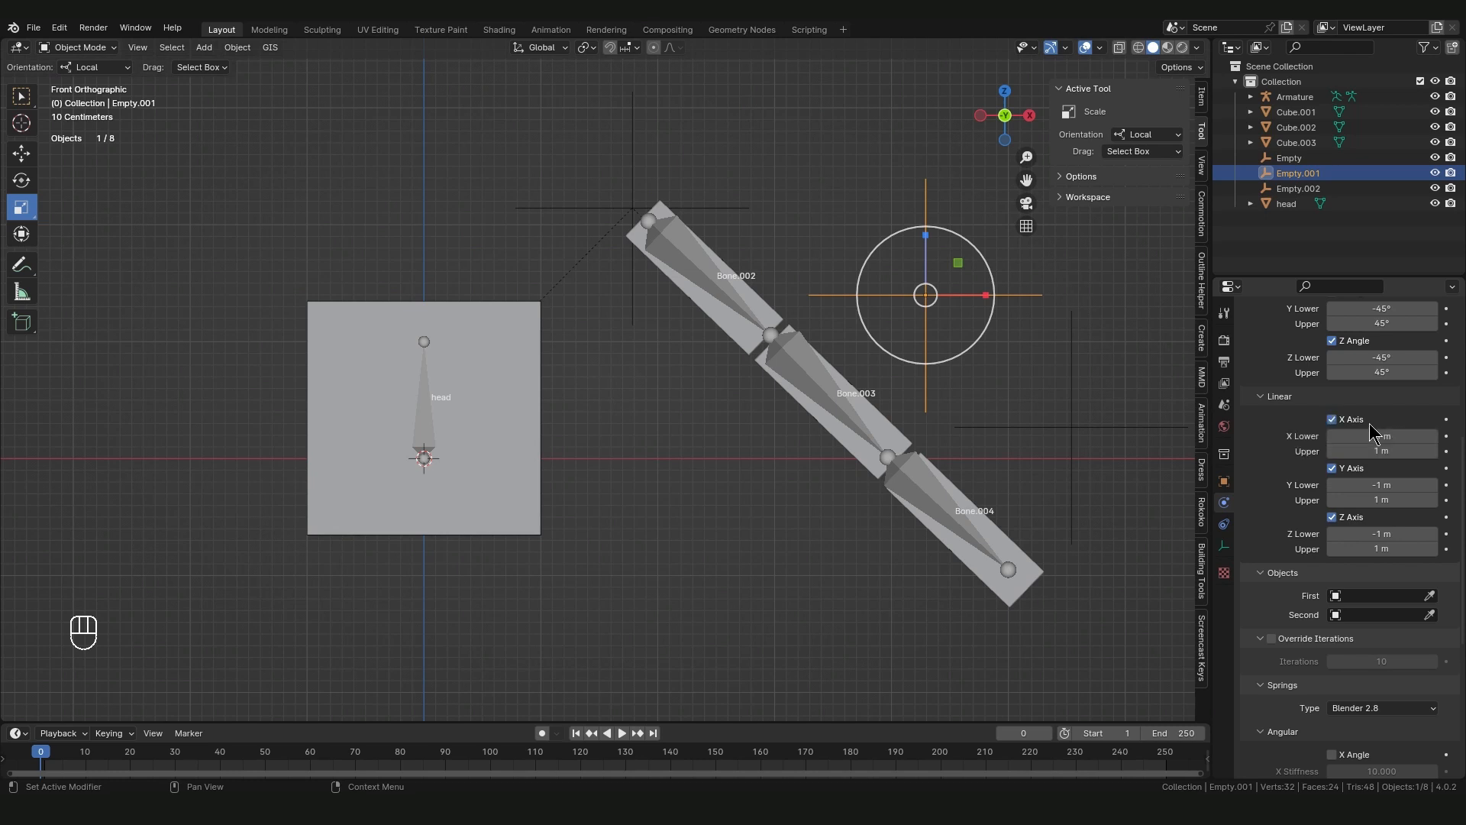
left_click_drag(1372, 432, 1384, 548)
type("0")
key("Return")
- Link Cube.001 as the first object and Cube.002 as the second object of Empty.001's constraint
left_click(1410, 595)
left_click(1401, 638)
left_click(1405, 615)
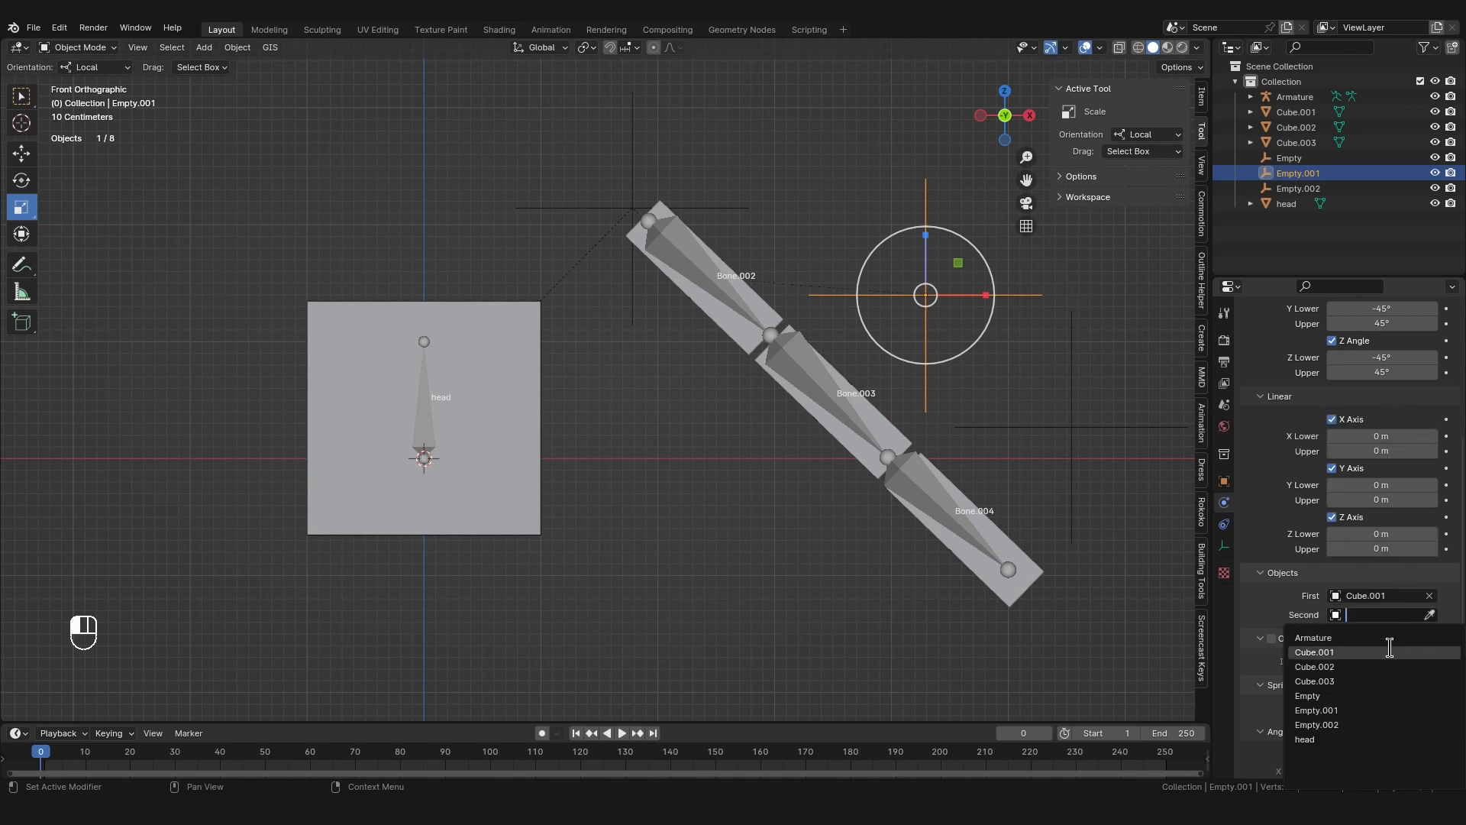
left_click(1397, 655)
- Add a Rigid Body Constraint to Empty.002 and set its type to Generic Spring
left_click(1075, 500)
left_click(1418, 337)
left_click(1391, 386)
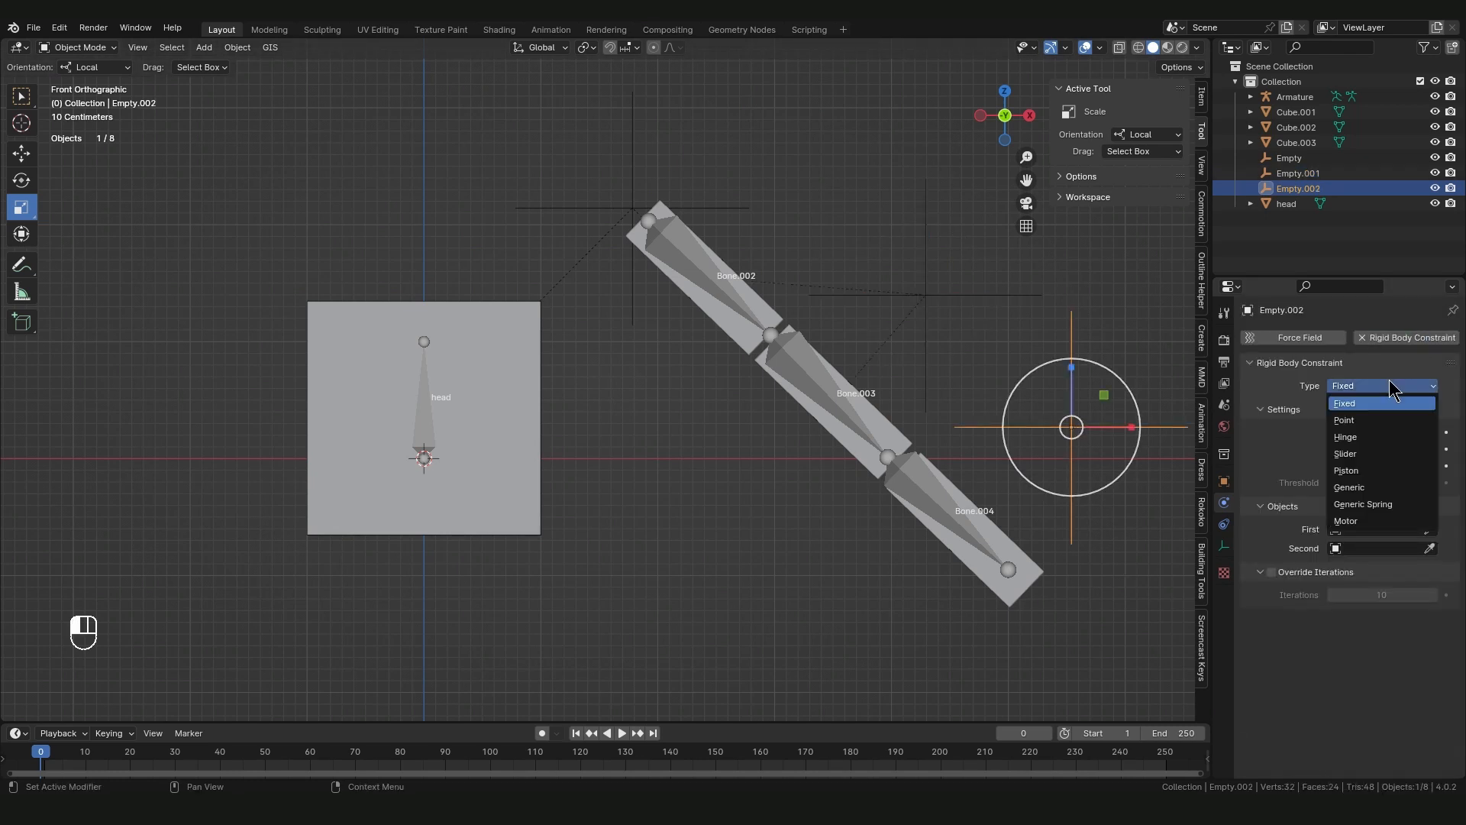
left_click(1353, 505)
- Enable the X, Y and Z Angle limits on Empty.002's constraint
scroll(1331, 490, "down", 5)
left_click(1333, 396)
left_click(1335, 446)
left_click(1346, 490)
- Enable Empty.002's linear X, Y and Z Axis limits and set all their lower and upper bounds to 0 m
scroll(1340, 487, "down", 4)
left_click(1347, 450)
left_click(1348, 496)
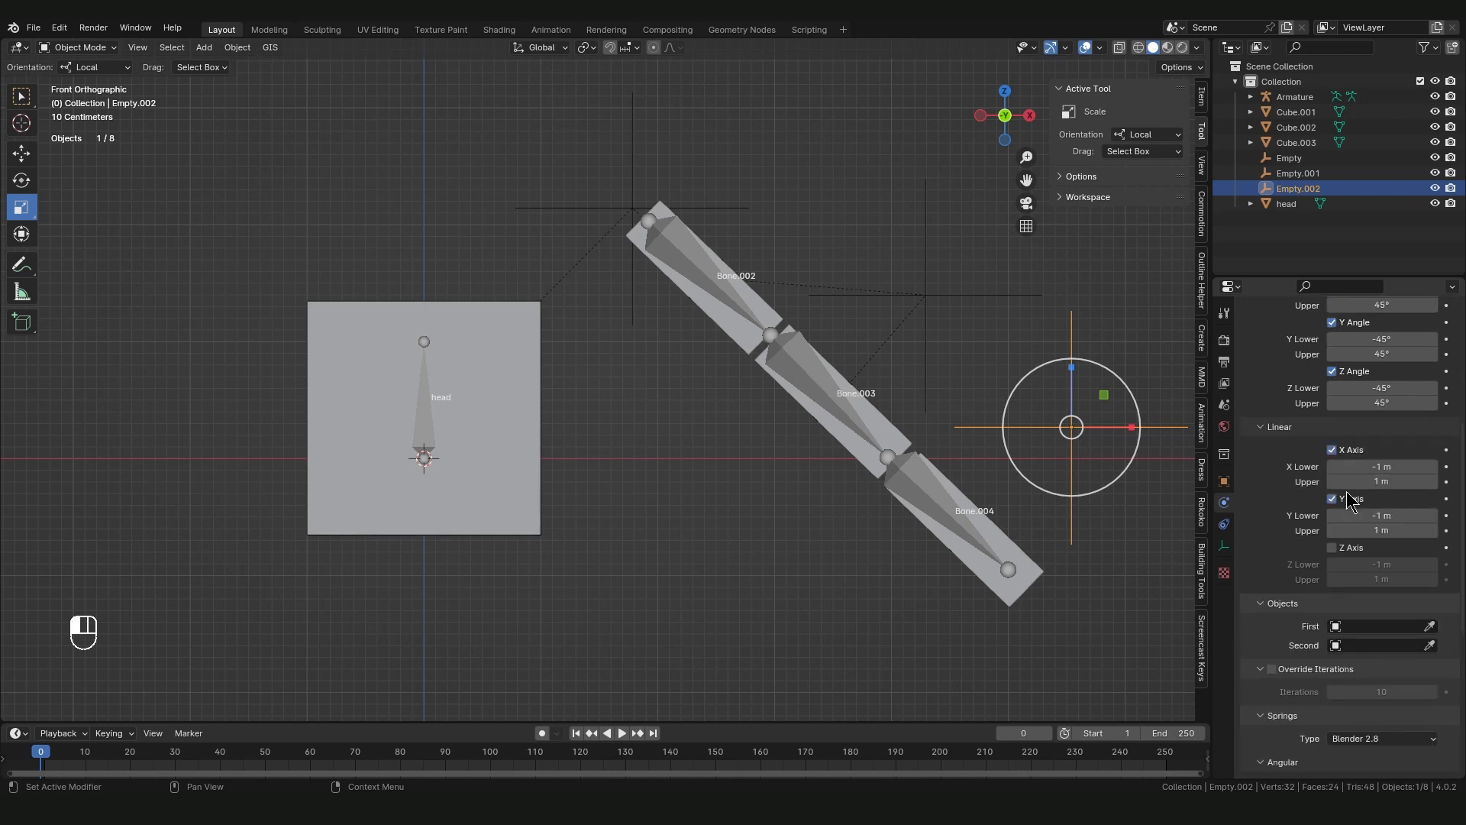
left_click(1348, 549)
scroll(1369, 522, "down", 4)
left_click_drag(1375, 344, 1380, 457)
type("0")
key("Return")
- Check Empty.001's object pair and assign Cube.002 as first and Cube.003 as second object of Empty.002's constraint
left_click(973, 296)
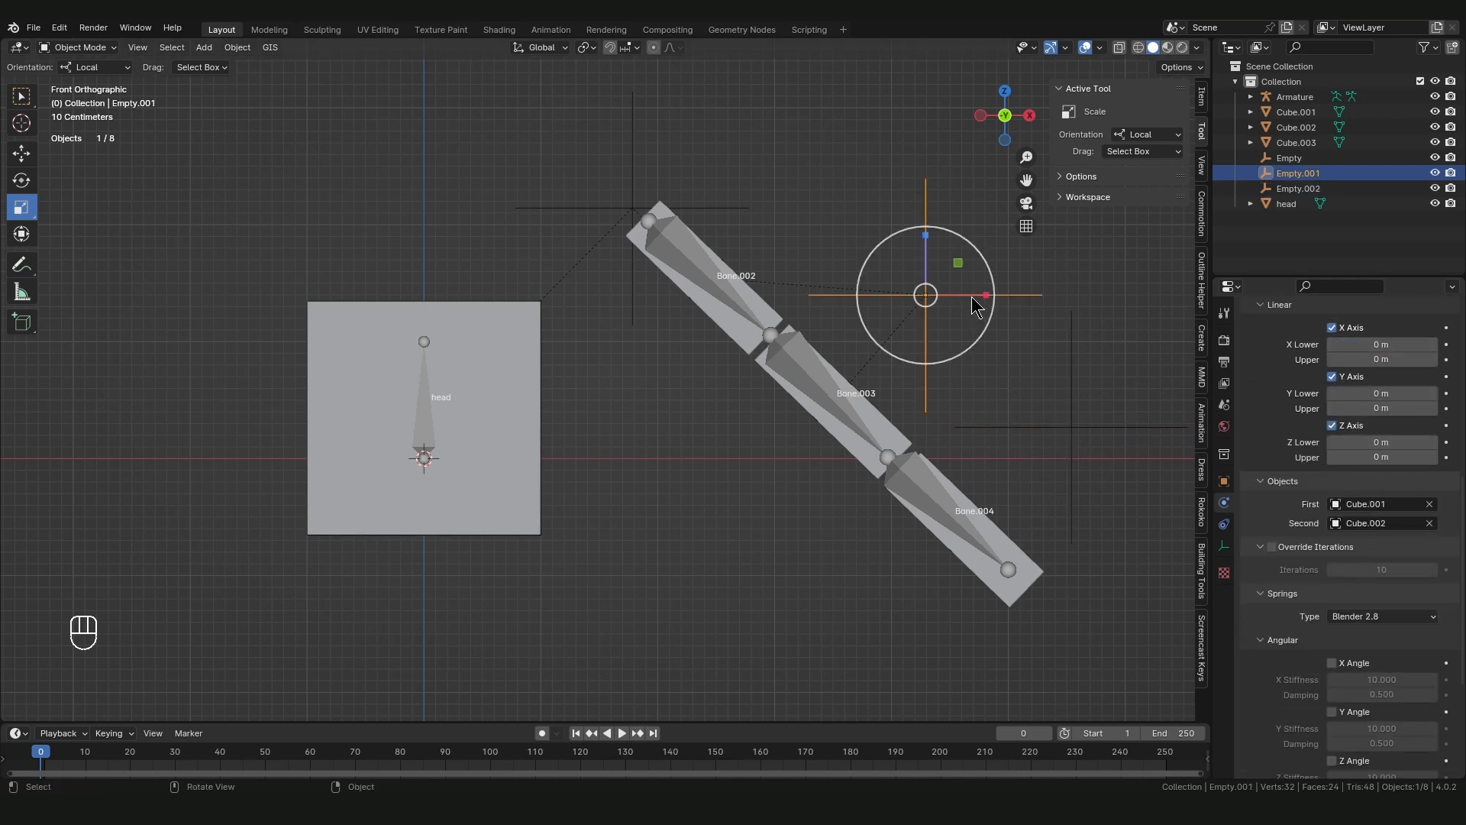
left_click(1066, 433)
left_click(1368, 505)
left_click(1315, 558)
left_click(1368, 523)
left_click(1316, 592)
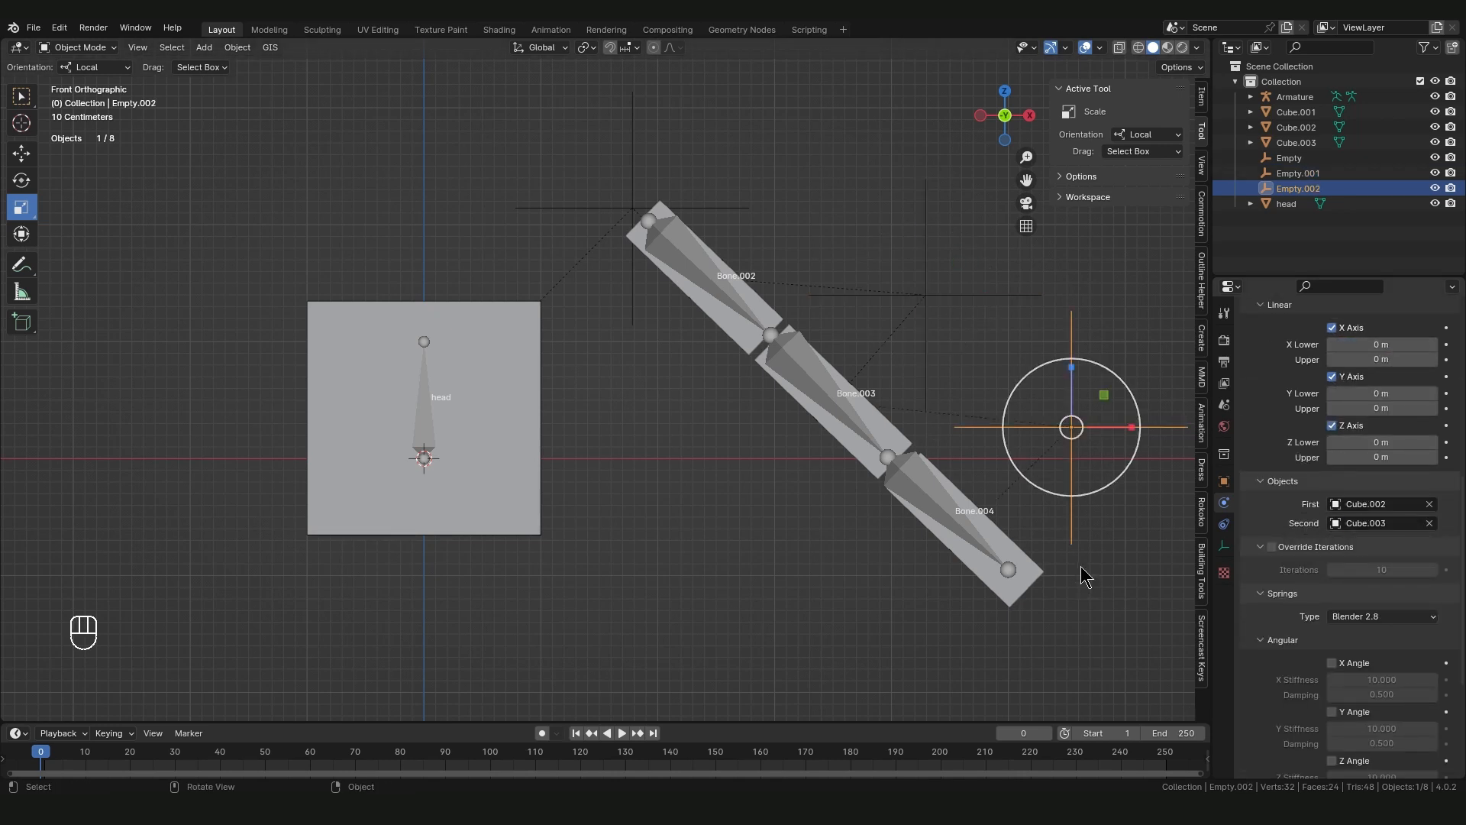
- Play the simulation to check how the constrained hair cubes move, and rewind the timeline to frame 0
left_click(1084, 574)
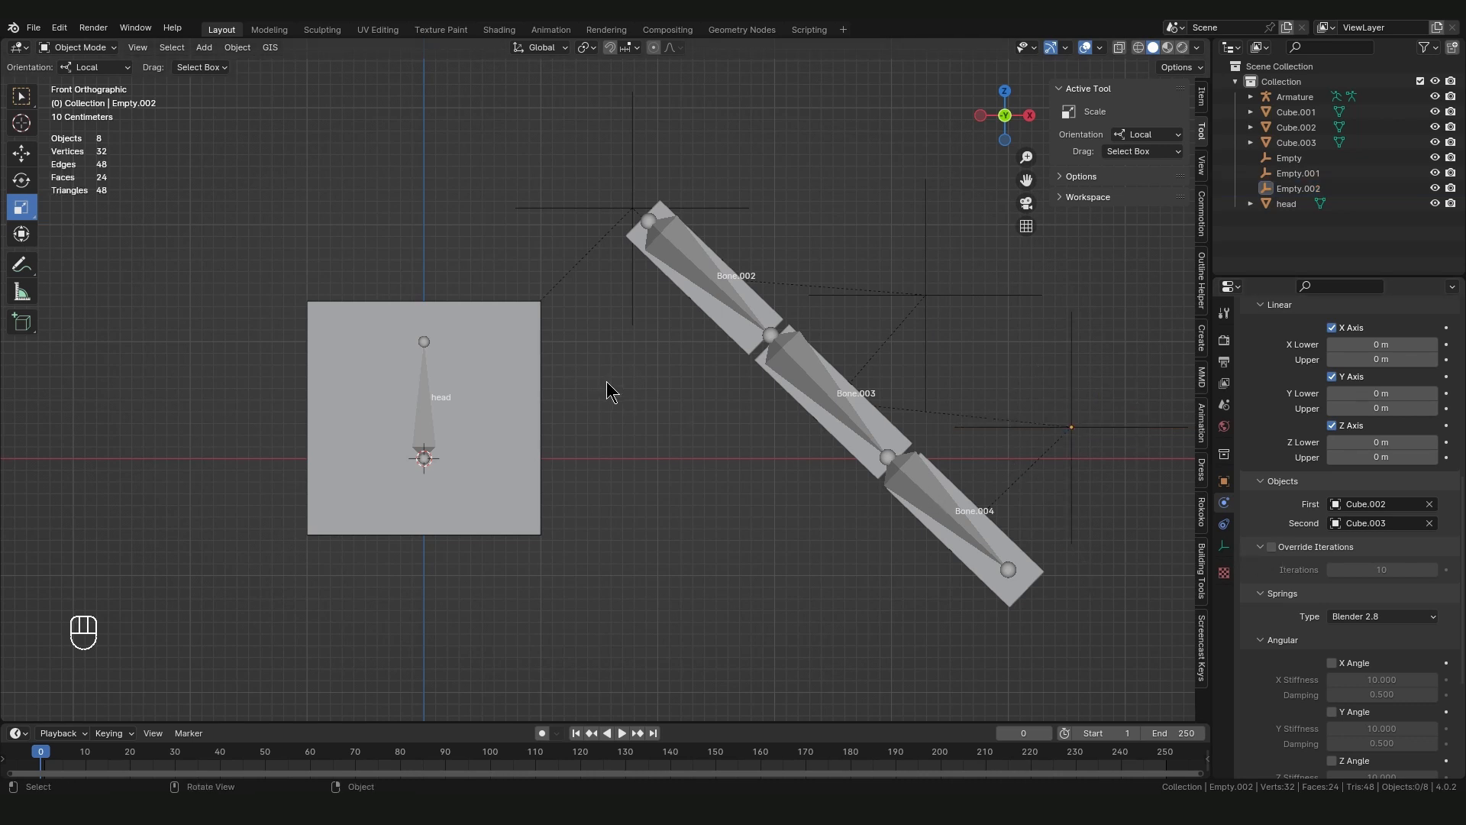
key("space")
key("space")
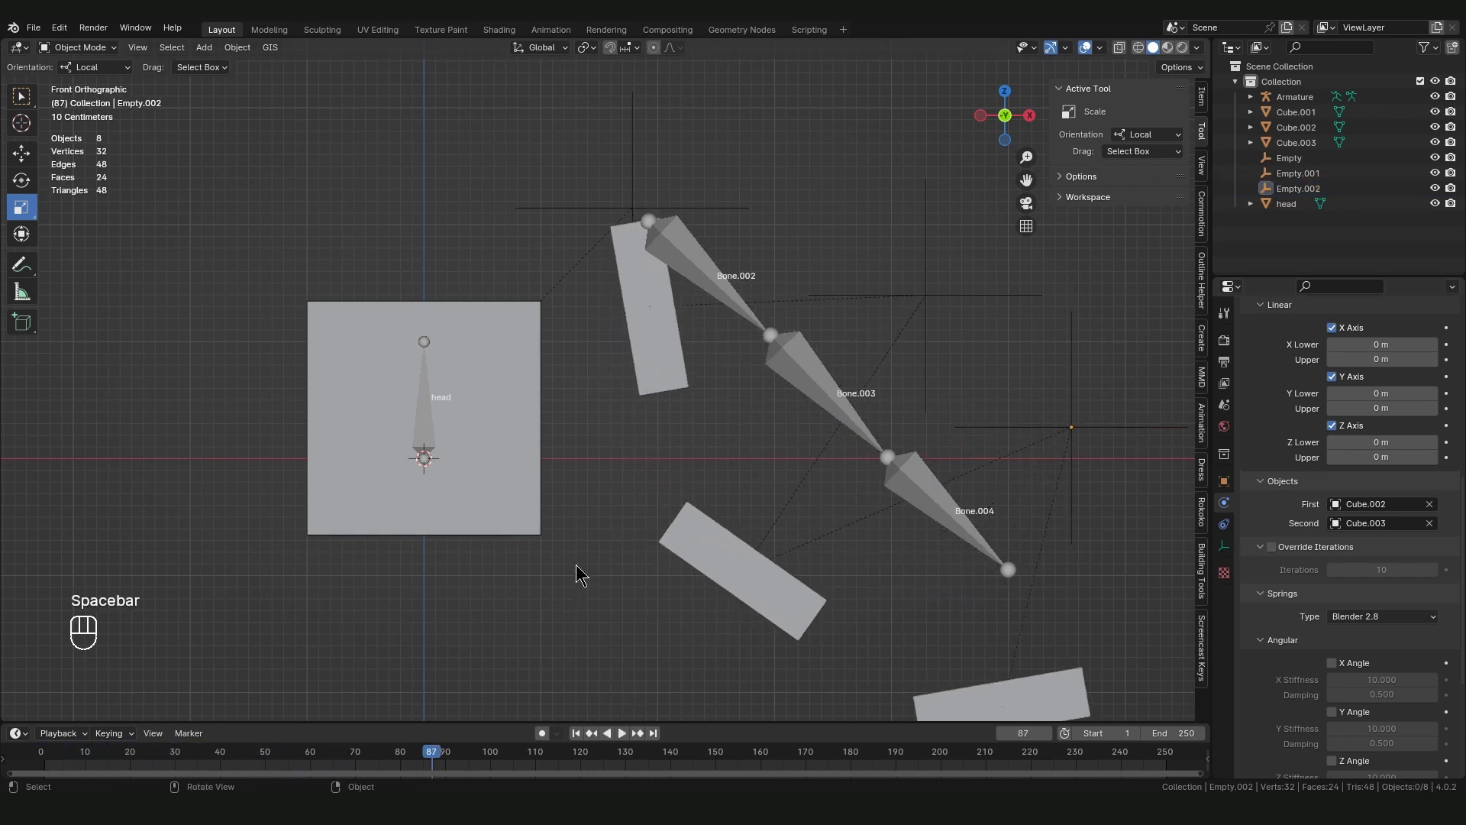
left_click_drag(214, 751, 32, 752)
- Move Empty.001 and Empty.002 onto the joints between the hair cubes and test the simulation, returning to frame 0
left_click(927, 330)
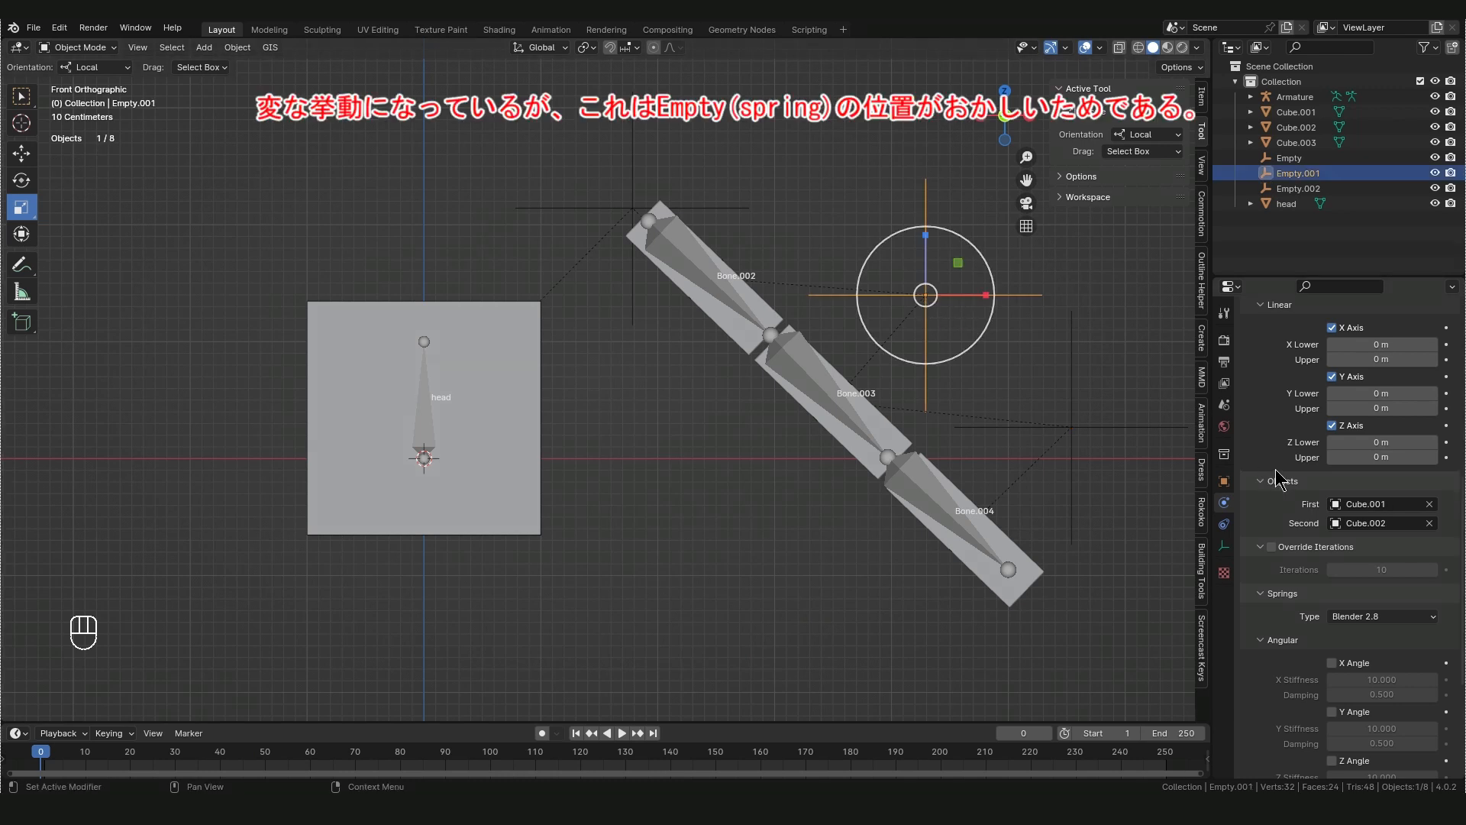
key("space")
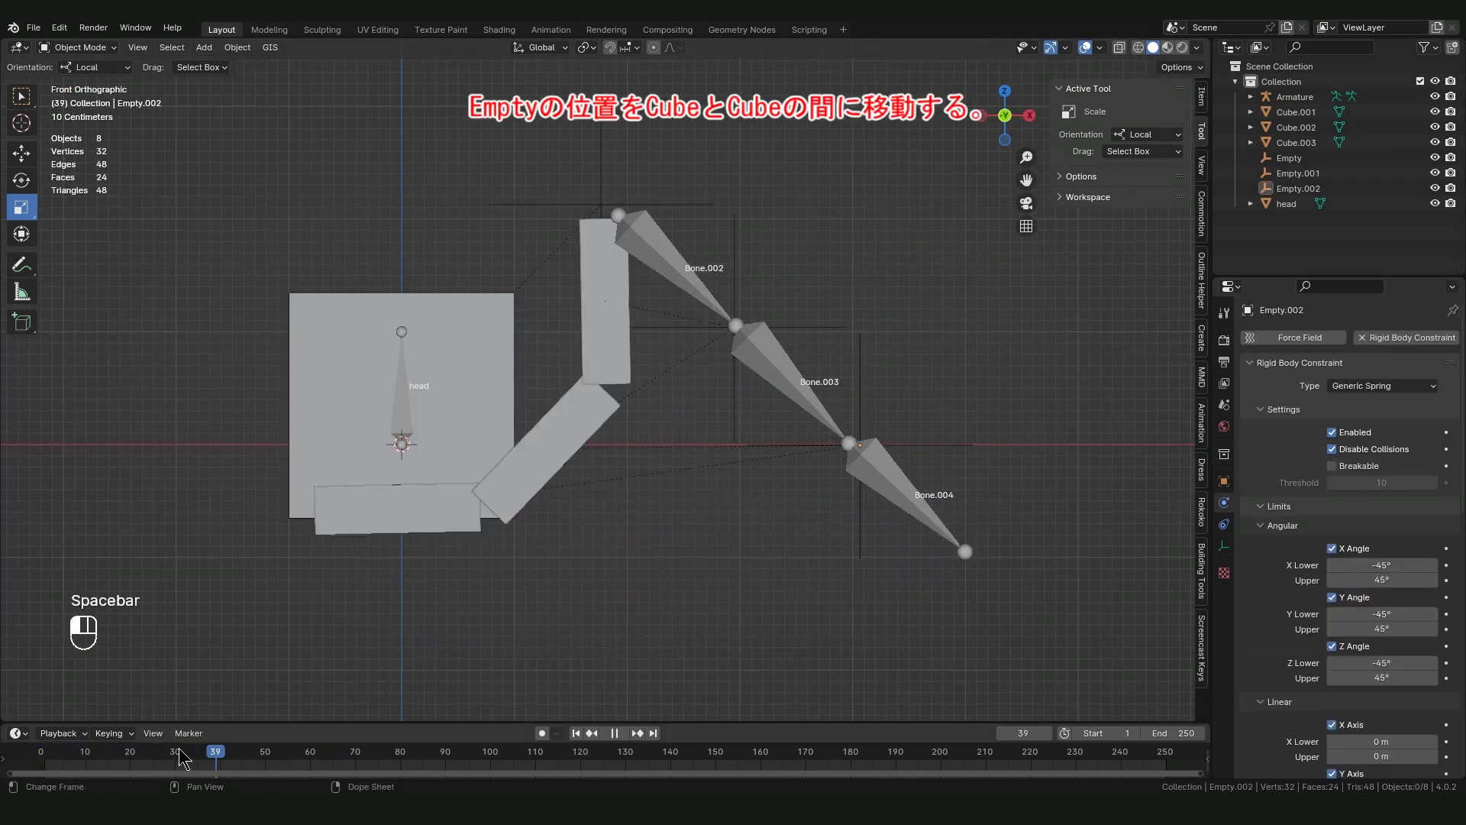
key("space")
left_click_drag(180, 750, 38, 753)
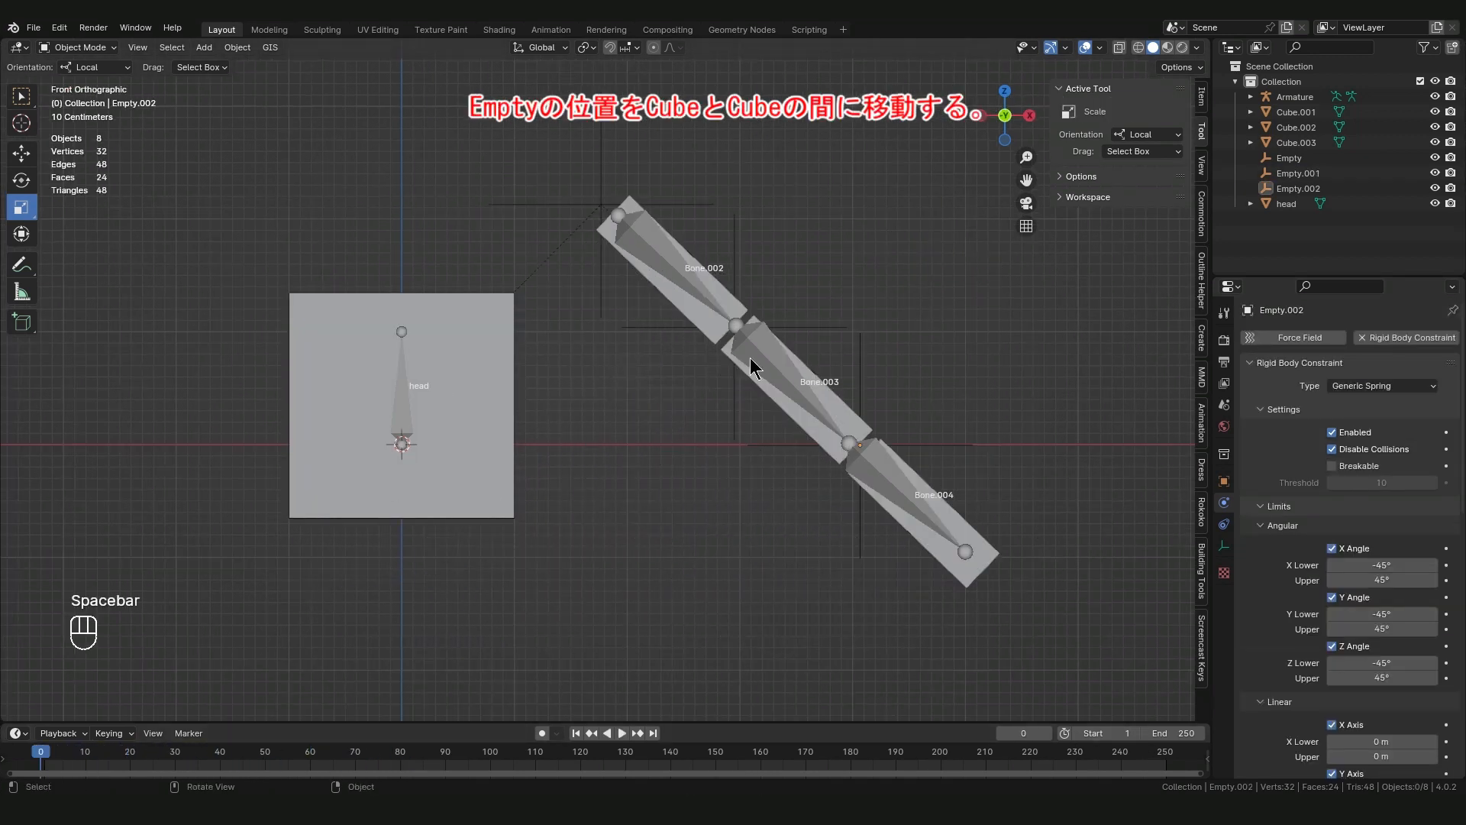
- Put the armature in Edit Mode and clear the parent of Bone.002 in its bone relations
left_click(713, 295)
scroll(606, 261, "up", 1)
left_click(646, 235)
key("Tab")
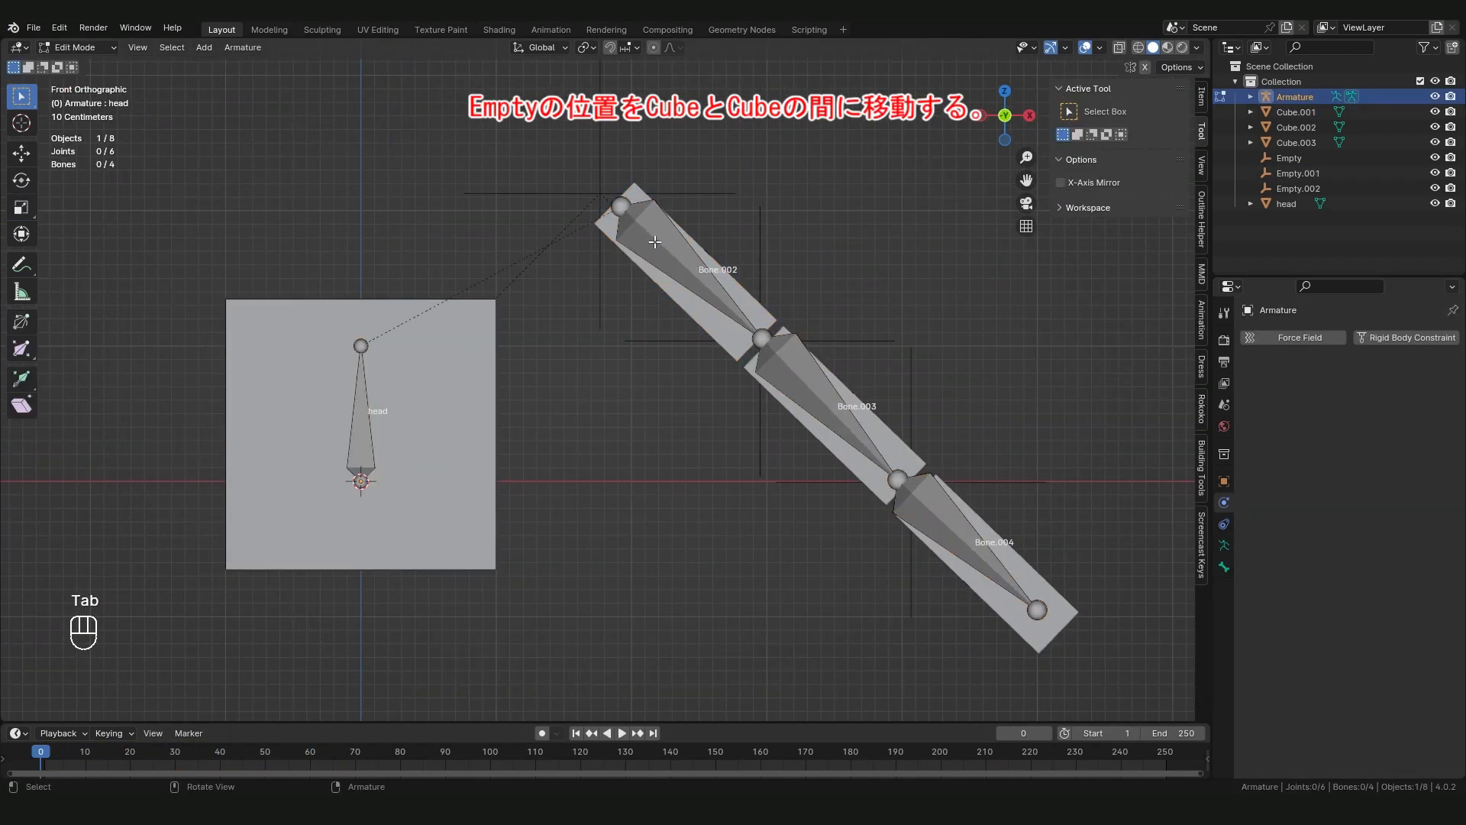
left_click(657, 243)
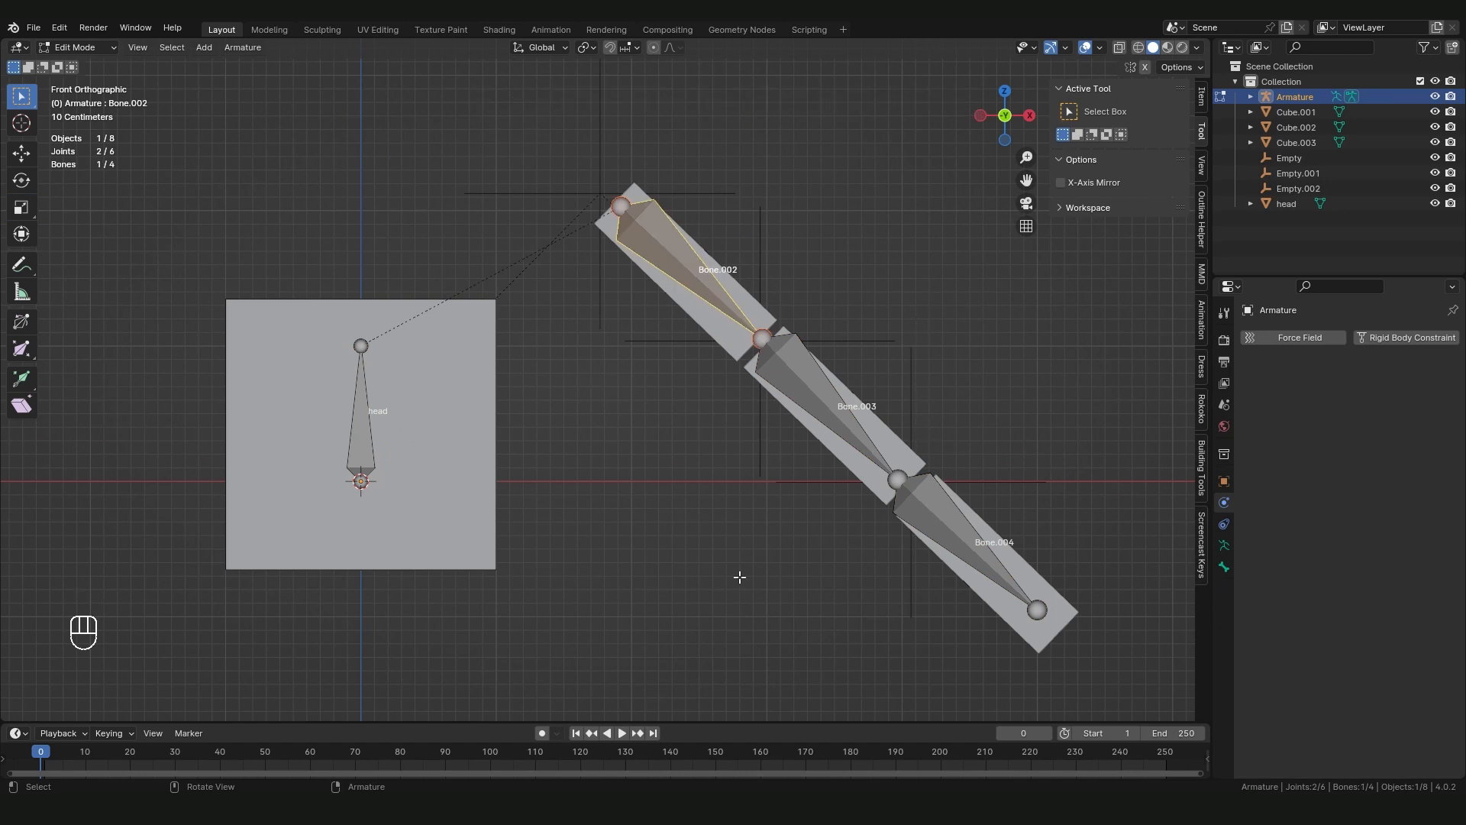
left_click(1224, 545)
left_click(1224, 567)
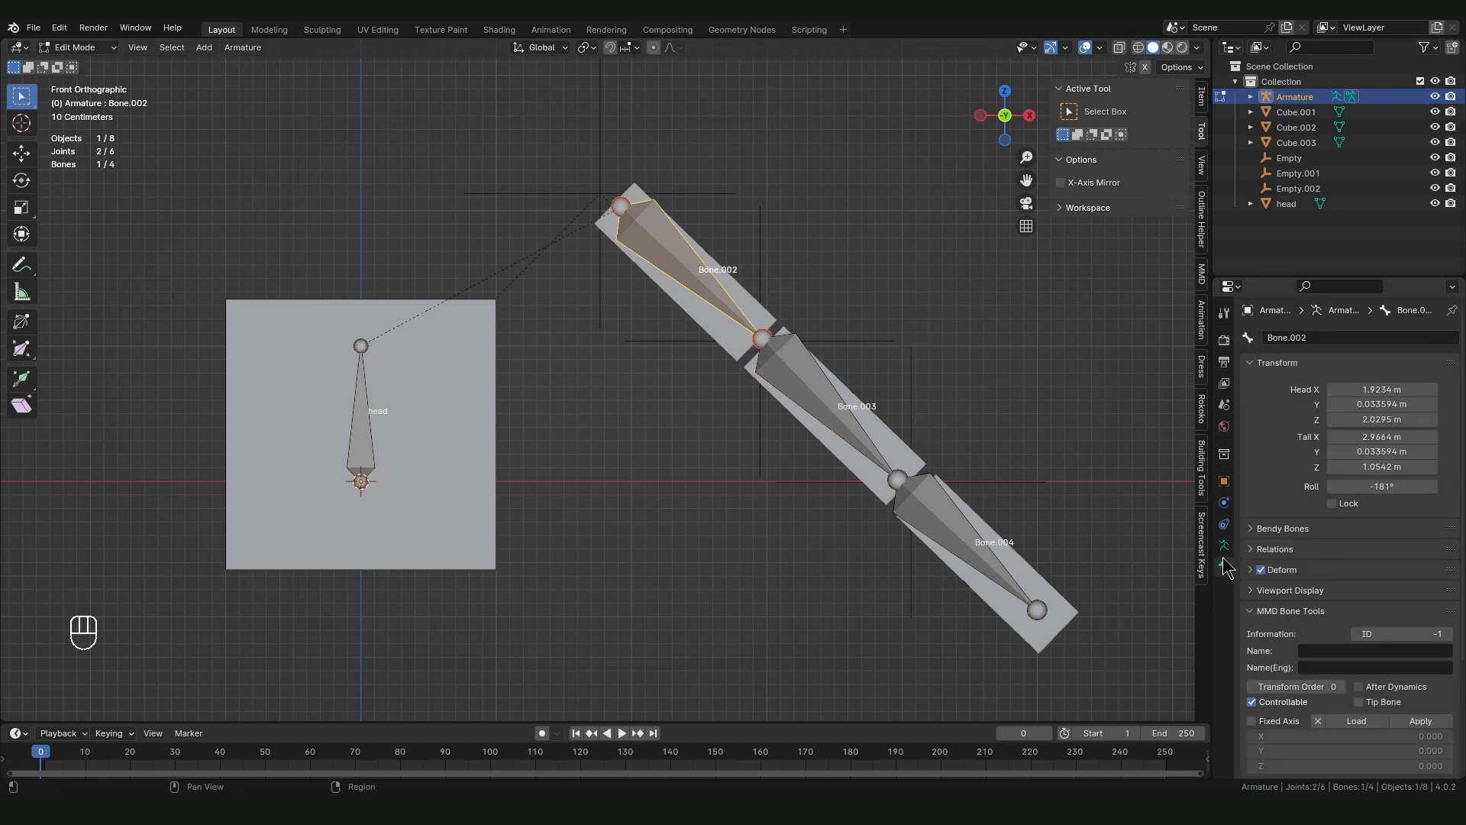
left_click(1224, 545)
left_click(1224, 566)
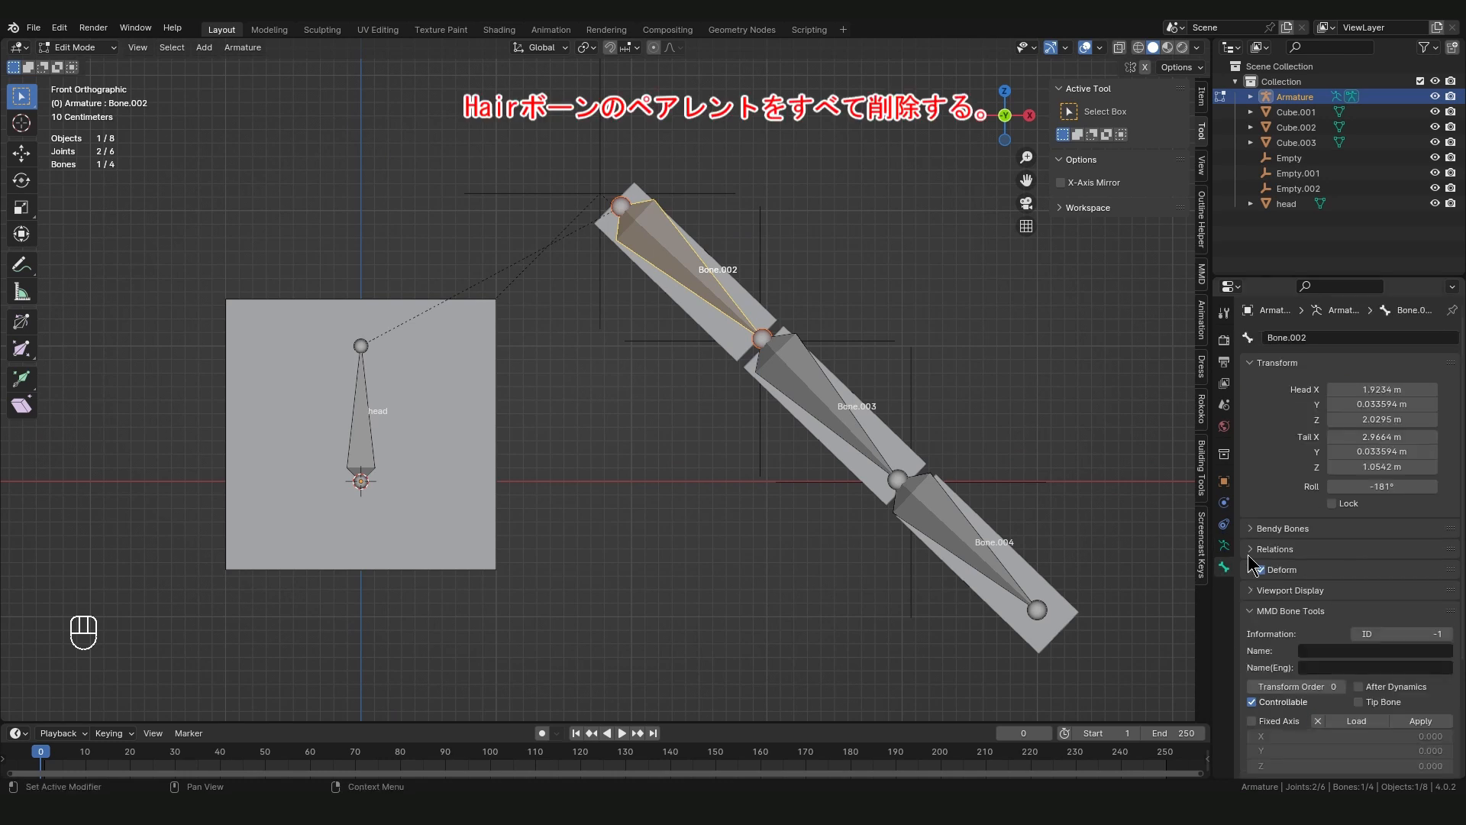
left_click(1250, 549)
left_click(1431, 573)
- Clear the parents of Bone.003 and Bone.004
left_click(837, 425)
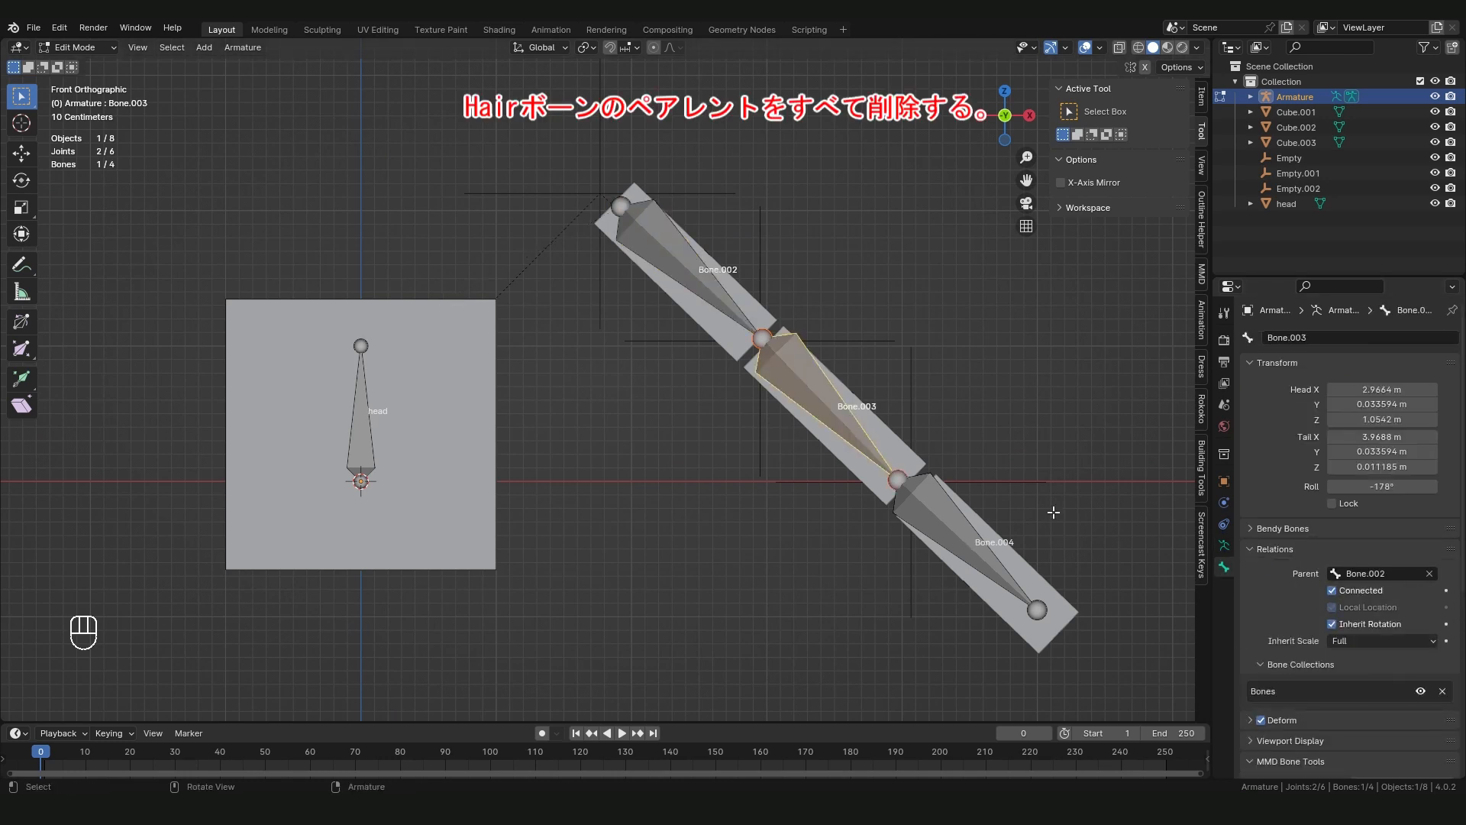
left_click(1431, 573)
left_click(954, 529)
left_click(1429, 573)
- In Pose Mode, add a Child Of bone constraint to Bone.002 with Cube.001 as its target
left_click(691, 271)
left_click(1224, 524)
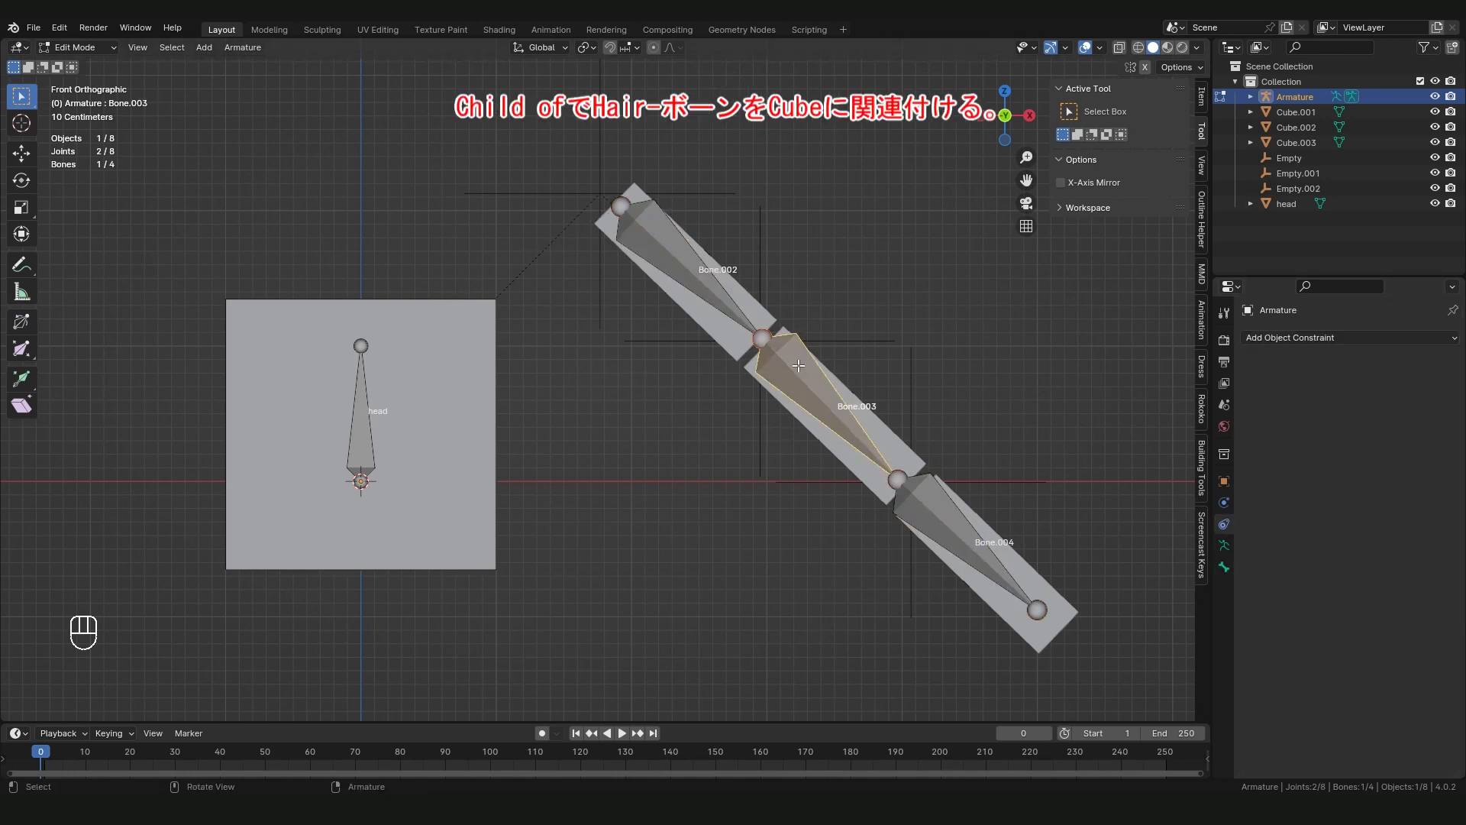
key("ctrl+Tab")
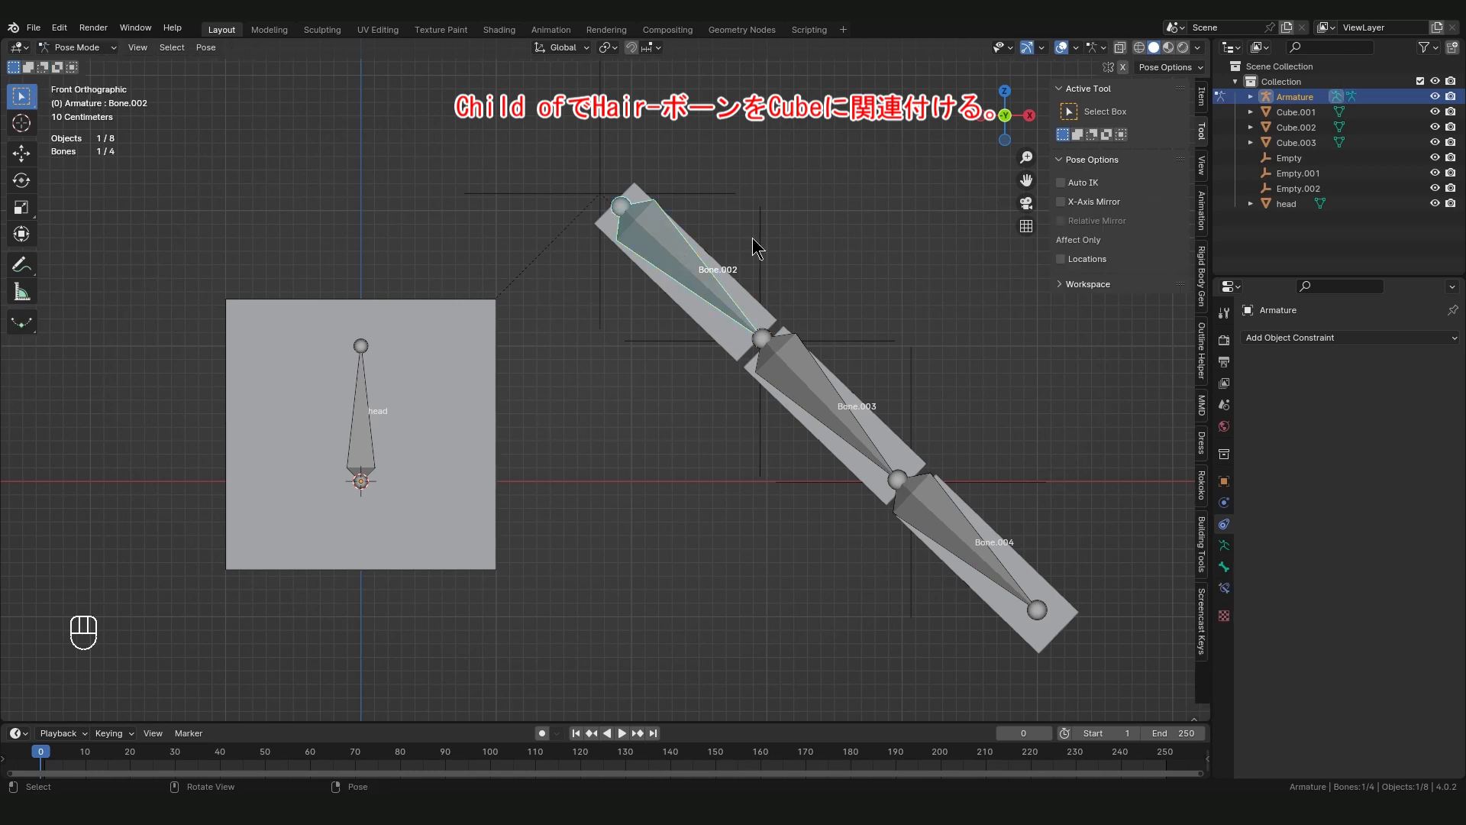
left_click(1224, 588)
left_click(1296, 337)
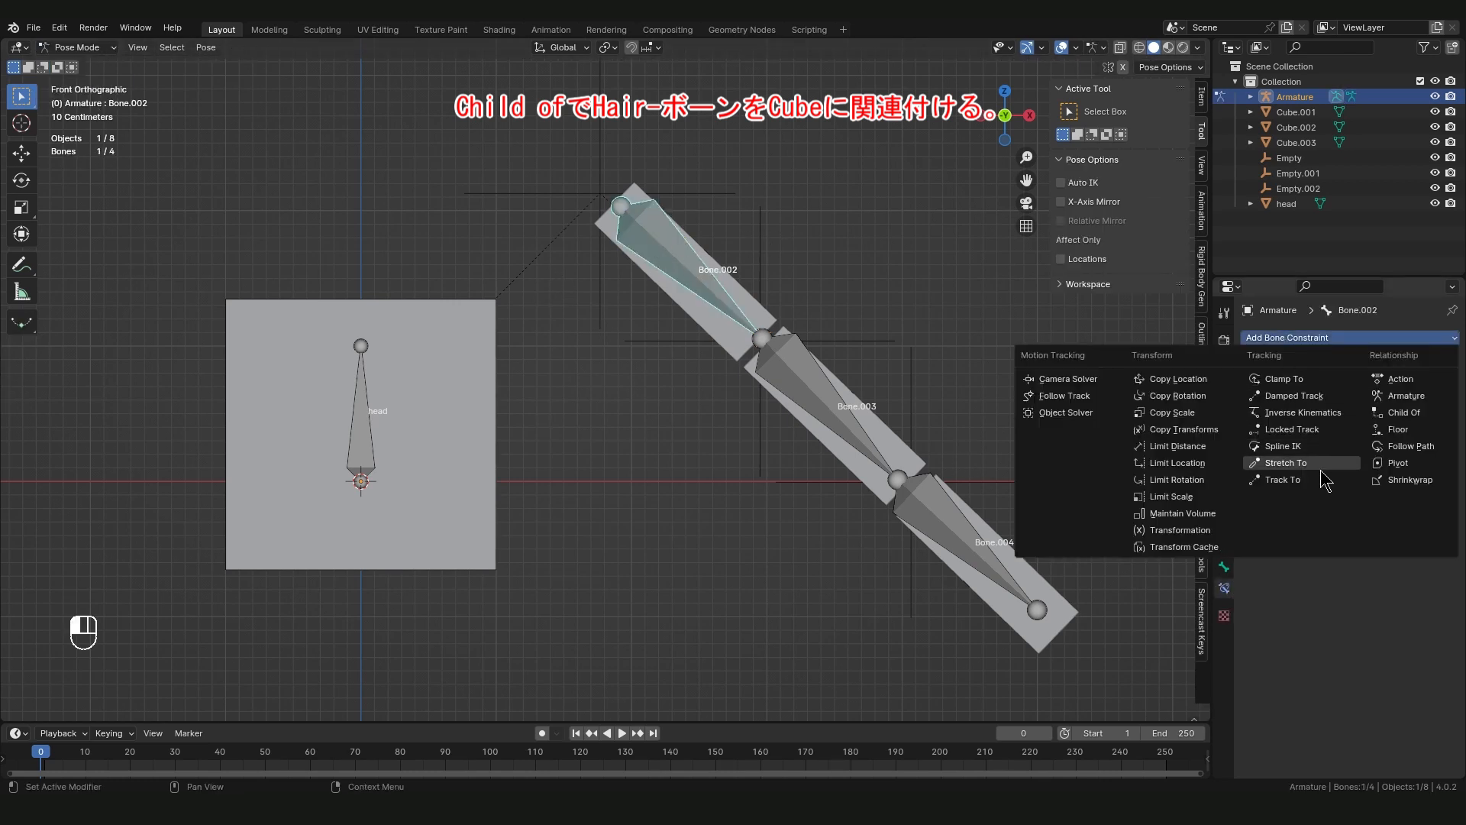
left_click(1398, 421)
left_click(1429, 385)
left_click(703, 303)
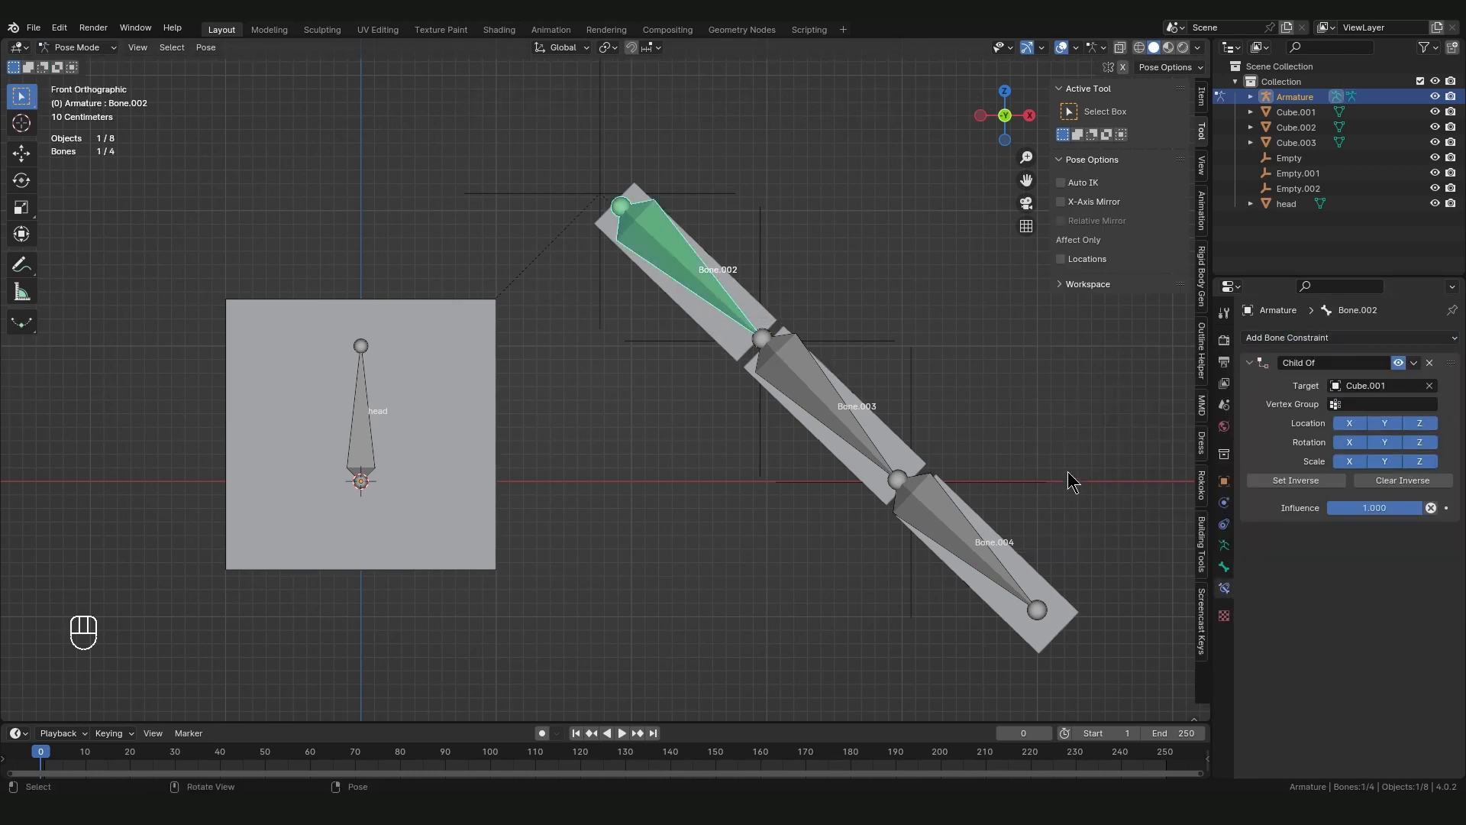
- Add a Child Of bone constraint to Bone.003 targeting the middle hair cube, Cube.002
left_click(808, 376)
left_click(1364, 337)
left_click(1393, 419)
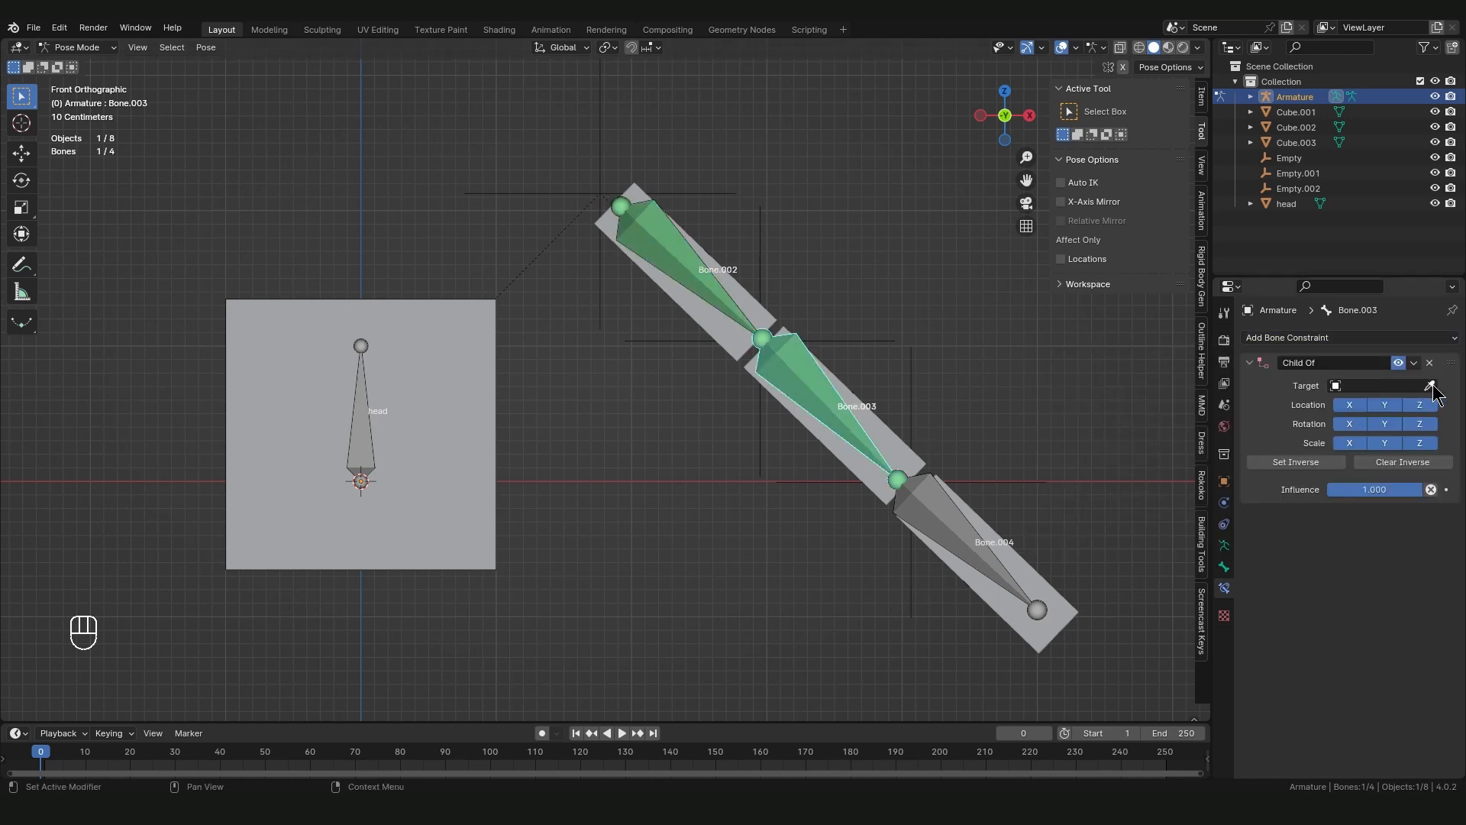
left_click(1429, 385)
left_click(895, 444)
- Add a Child Of bone constraint to Bone.004 with Cube.003 as its target
left_click(958, 533)
left_click(1364, 337)
left_click(1394, 419)
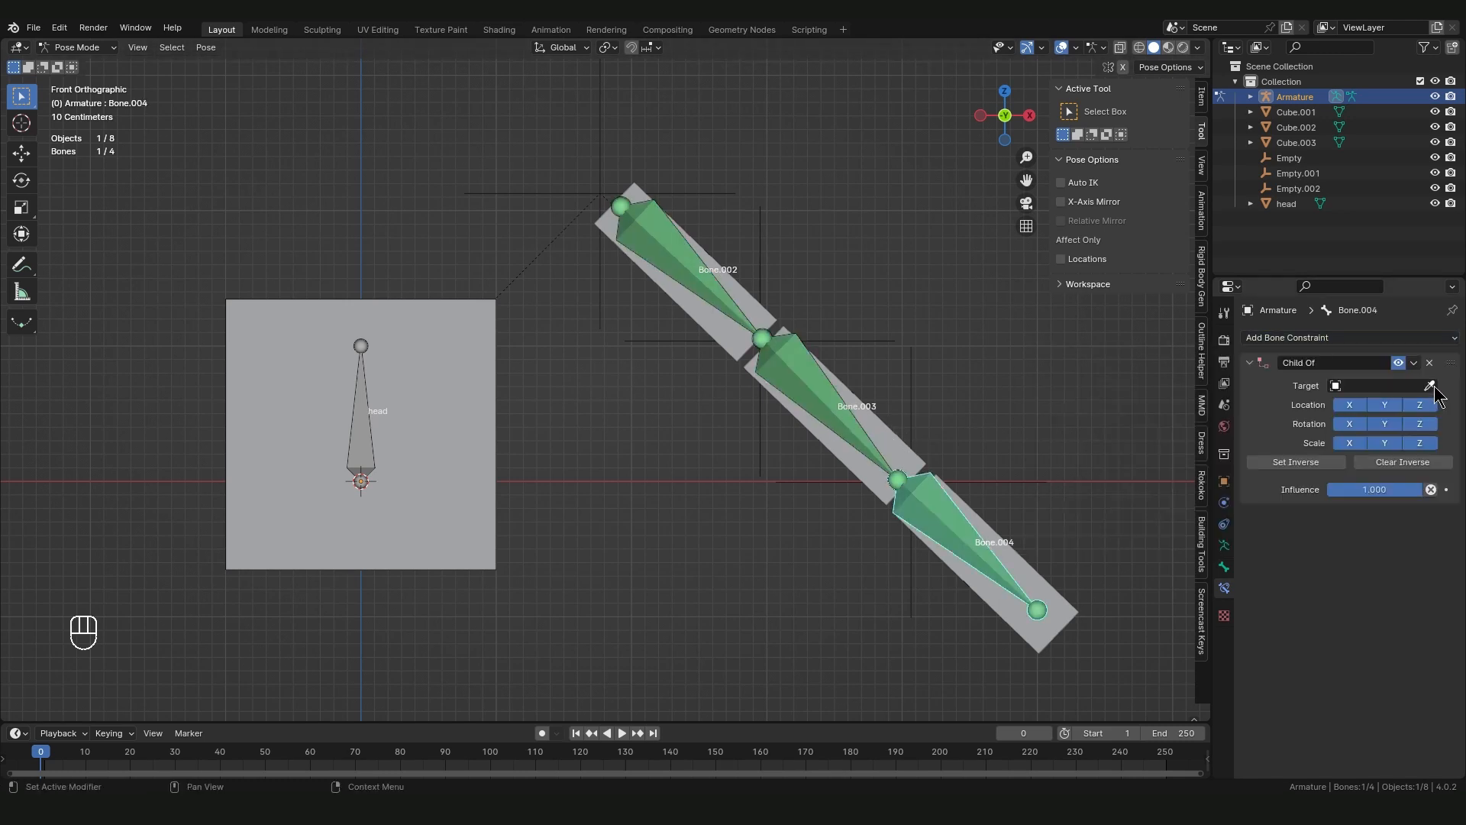
left_click(1430, 386)
left_click(980, 552)
- Return to Object Mode and play the simulation to check how the hair bones follow the cubes
left_click(82, 48)
left_click(84, 65)
key("space")
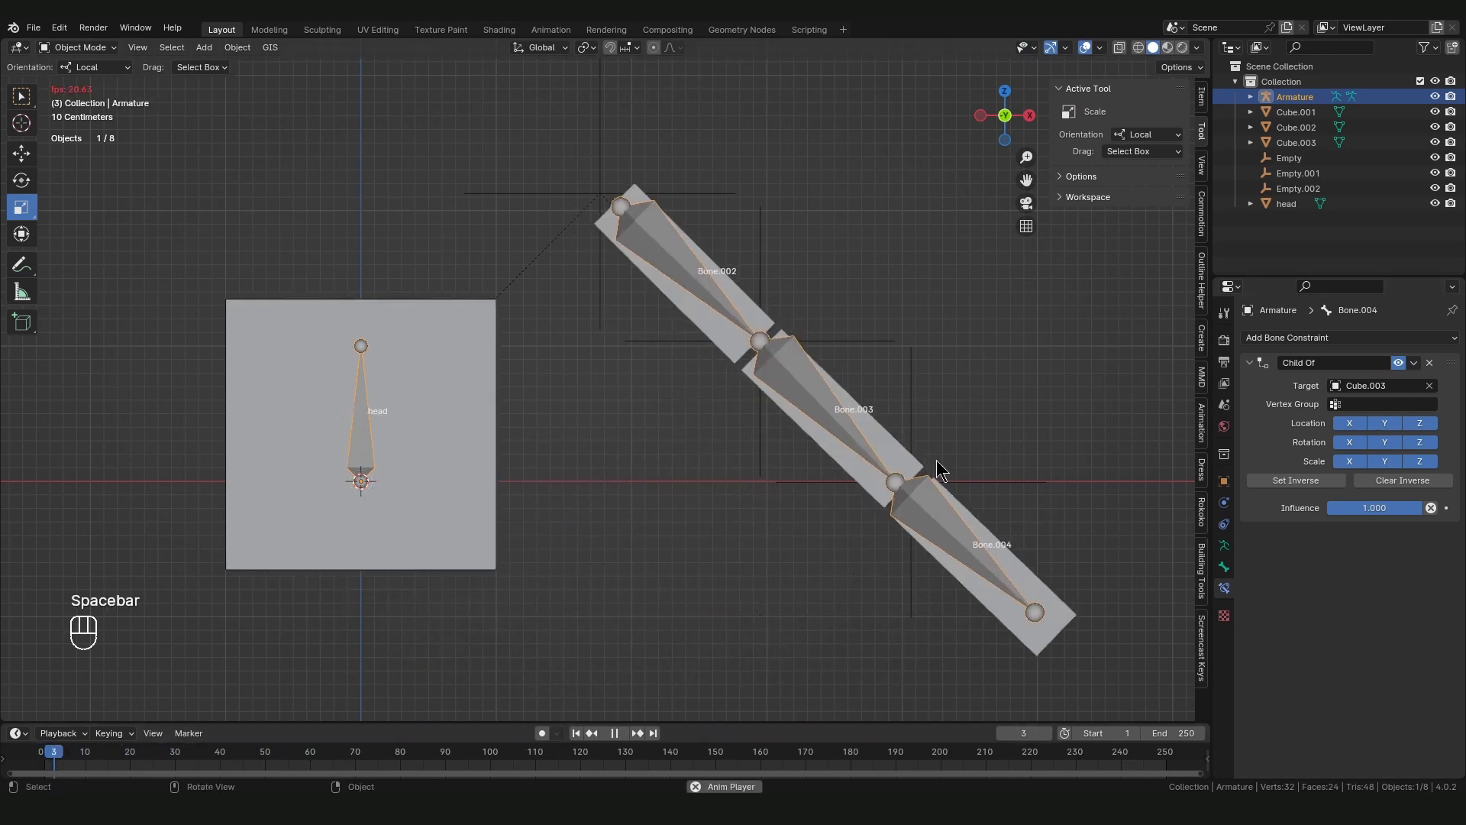
key("space")
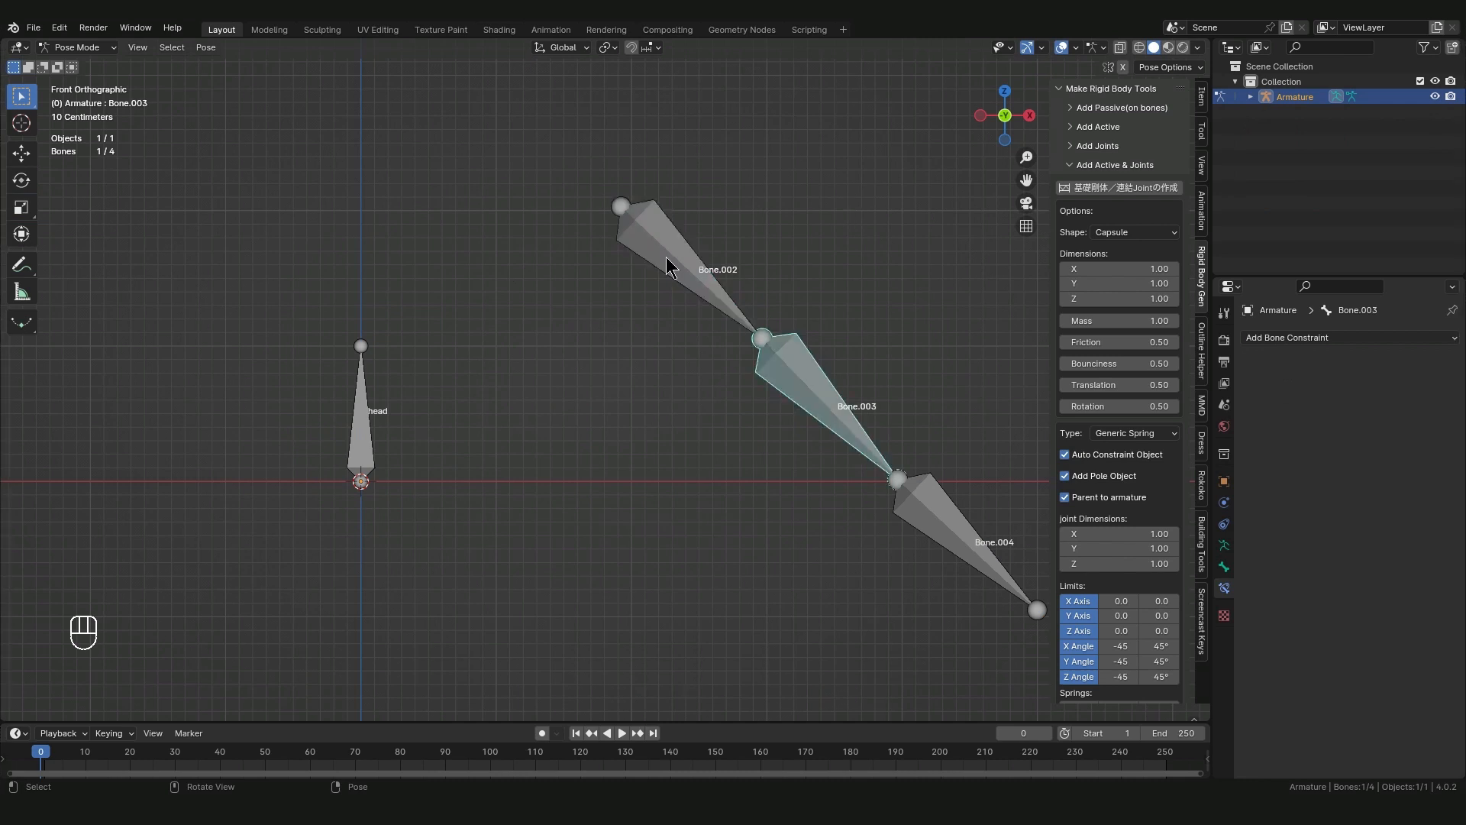
- Select Bone.002, Bone.003 and Bone.004 and generate active capsule rigid bodies with Generic Spring joints for them using Rigid Body Gen
left_click(666, 261)
left_click(811, 400, "shift")
left_click(953, 515, "shift")
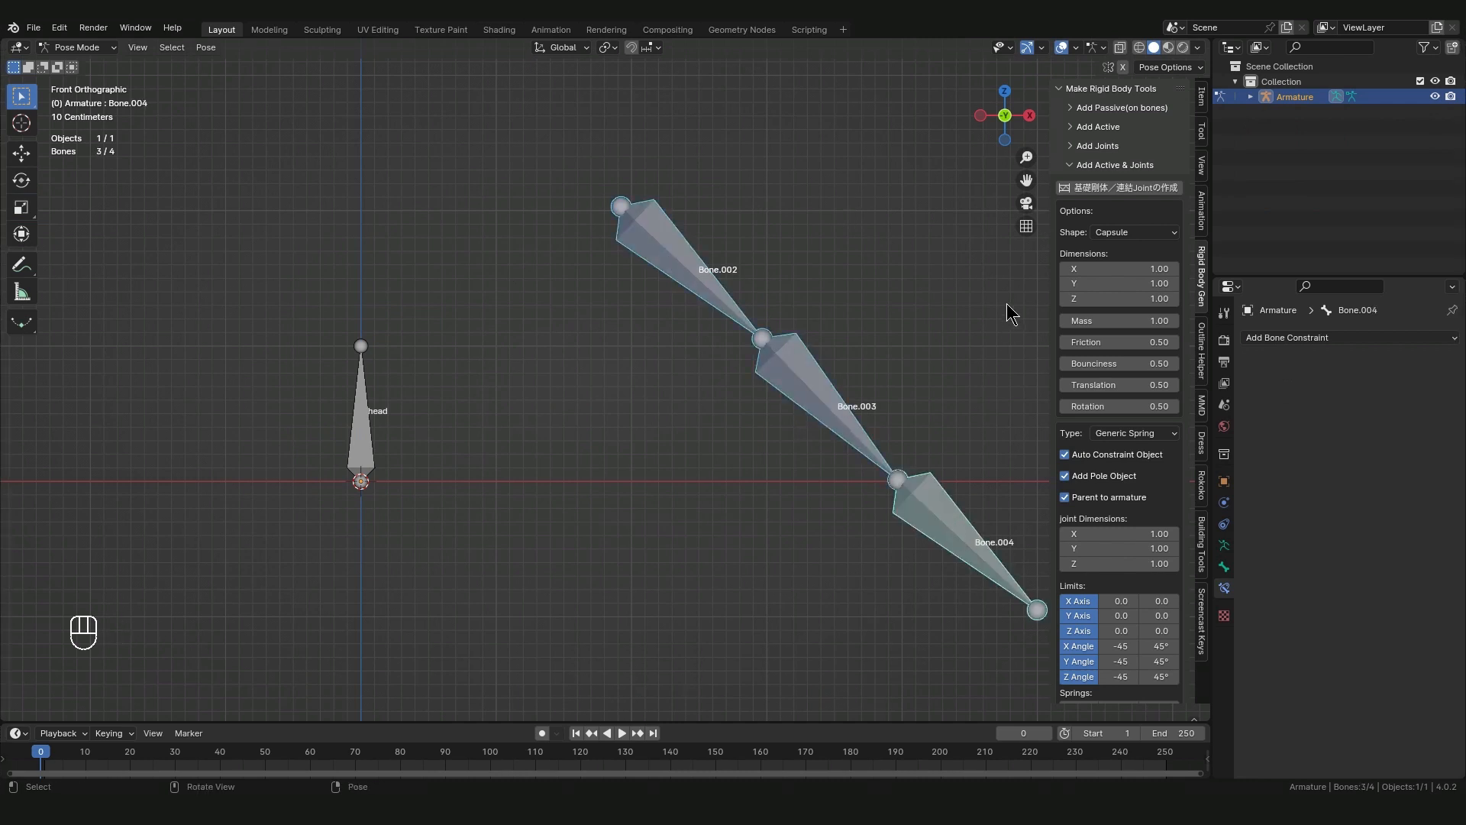
left_click(1098, 190)
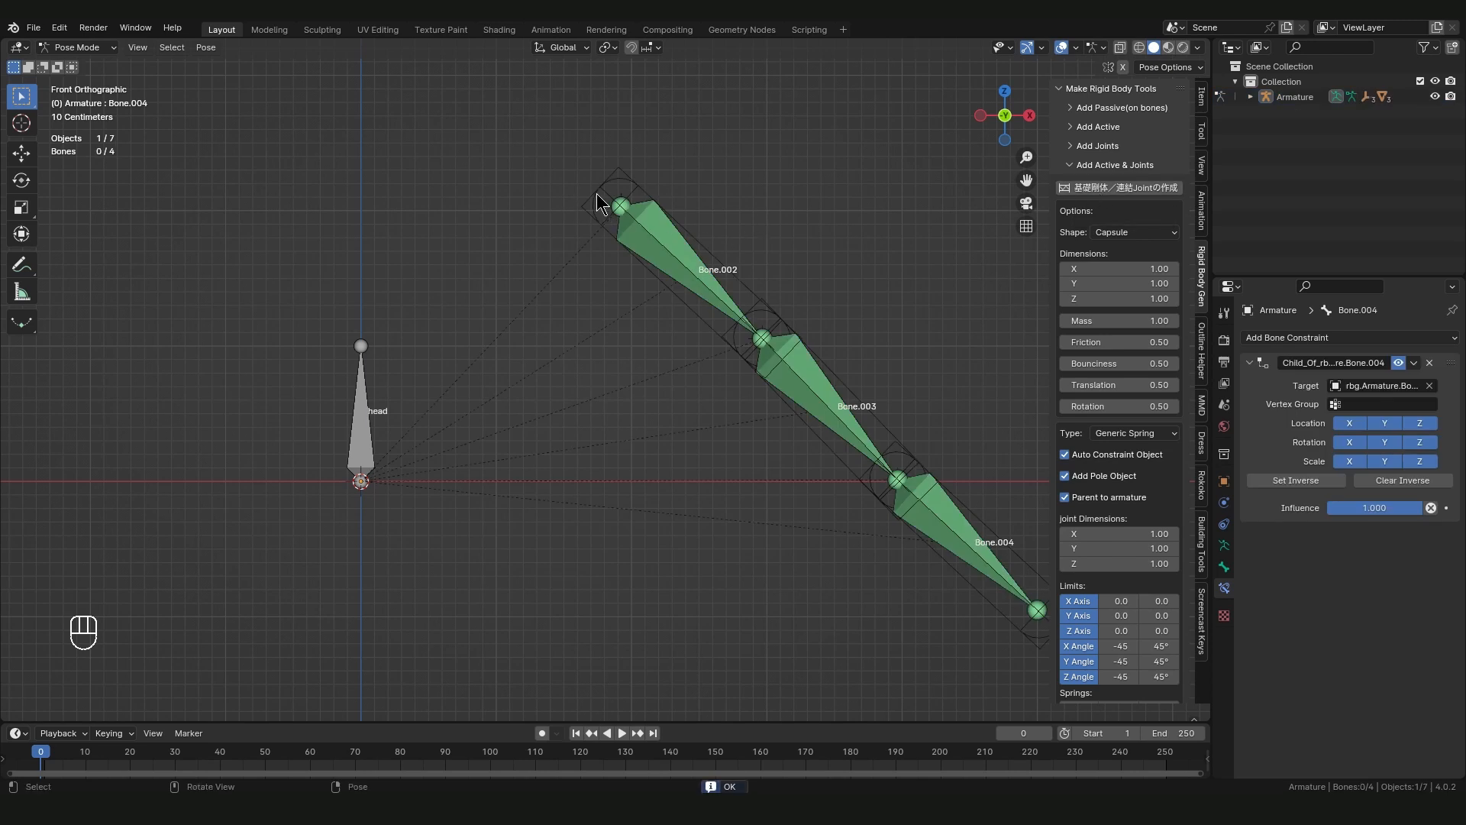
- Return to Object Mode and play the simulation to check the generated rigid bodies and joints
key("ctrl+Tab")
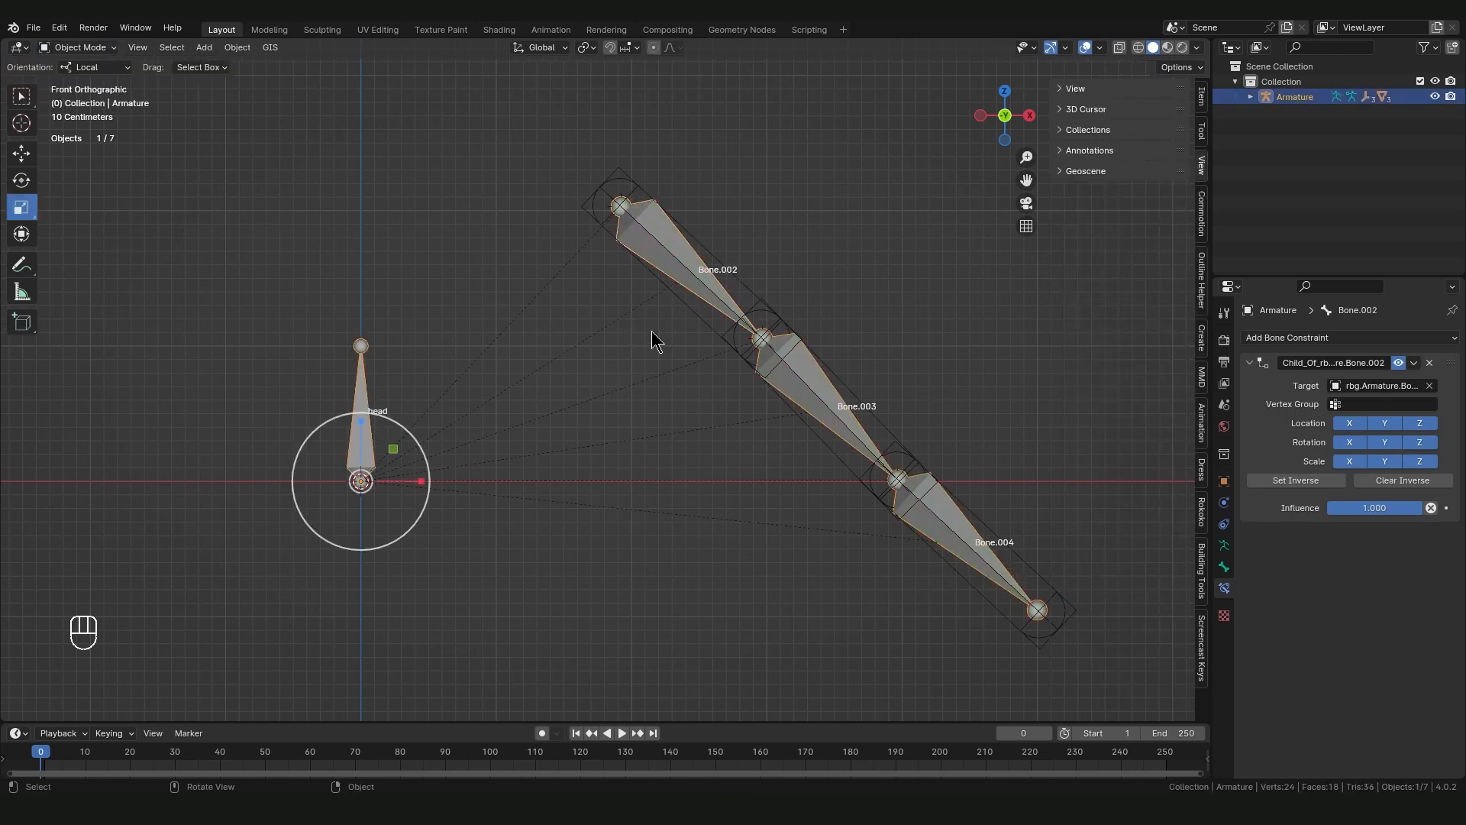
left_click(397, 281)
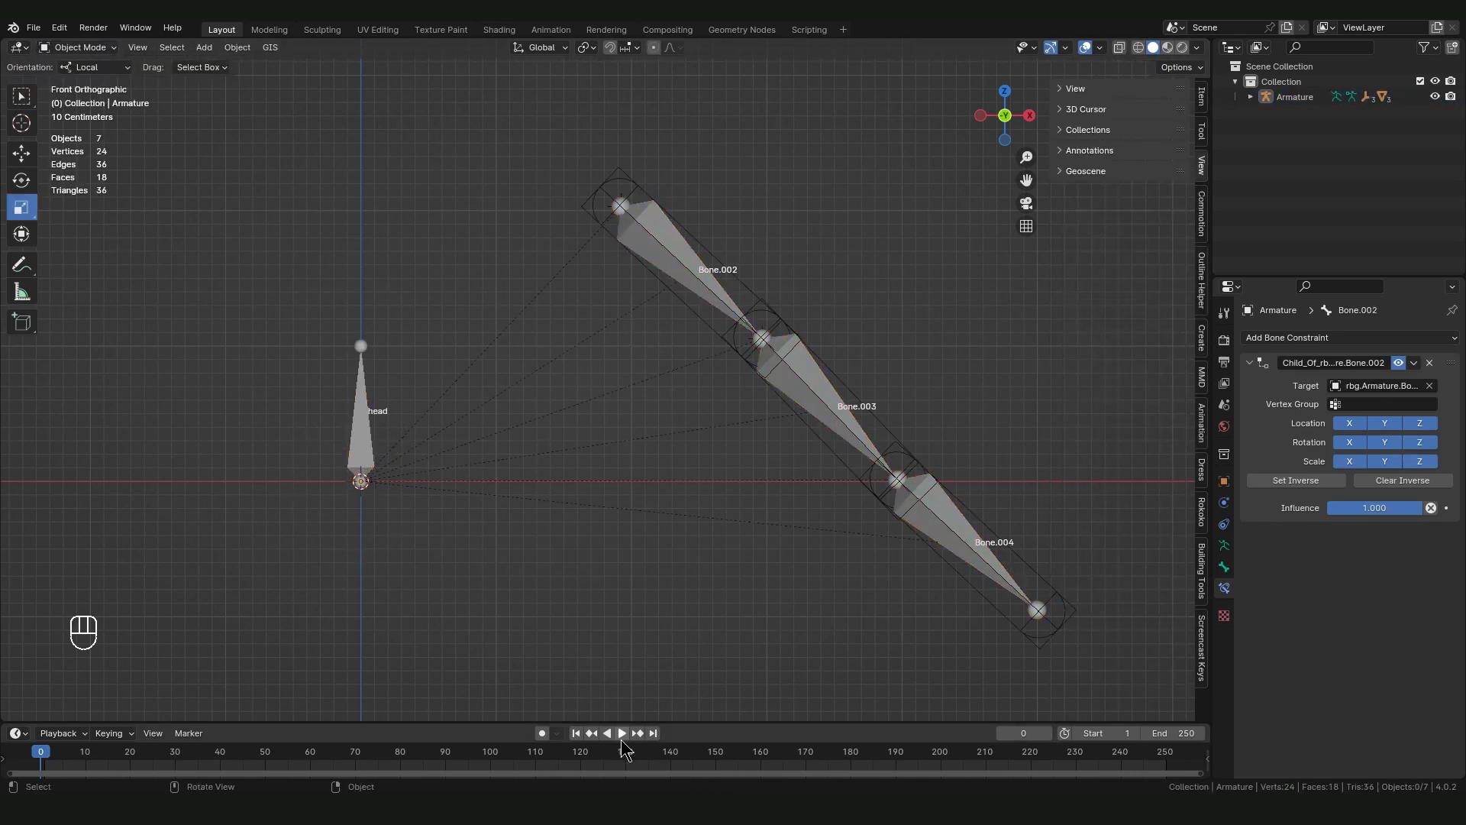
left_click(622, 735)
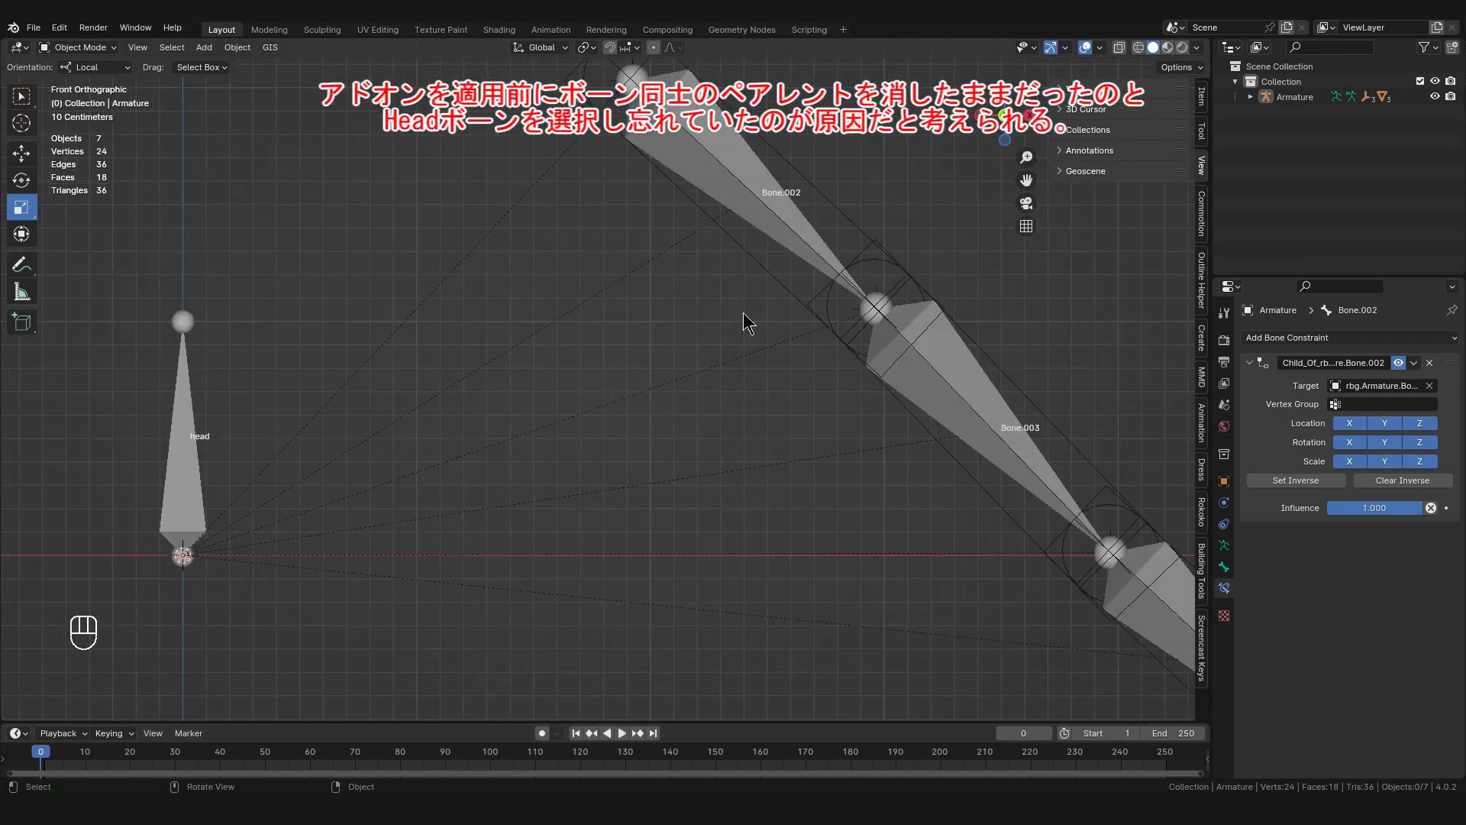
- Examine the rigid body constraint of joint.Armature.Bone.002, including which First and Second objects are assigned
left_click(662, 282)
left_click(1249, 97)
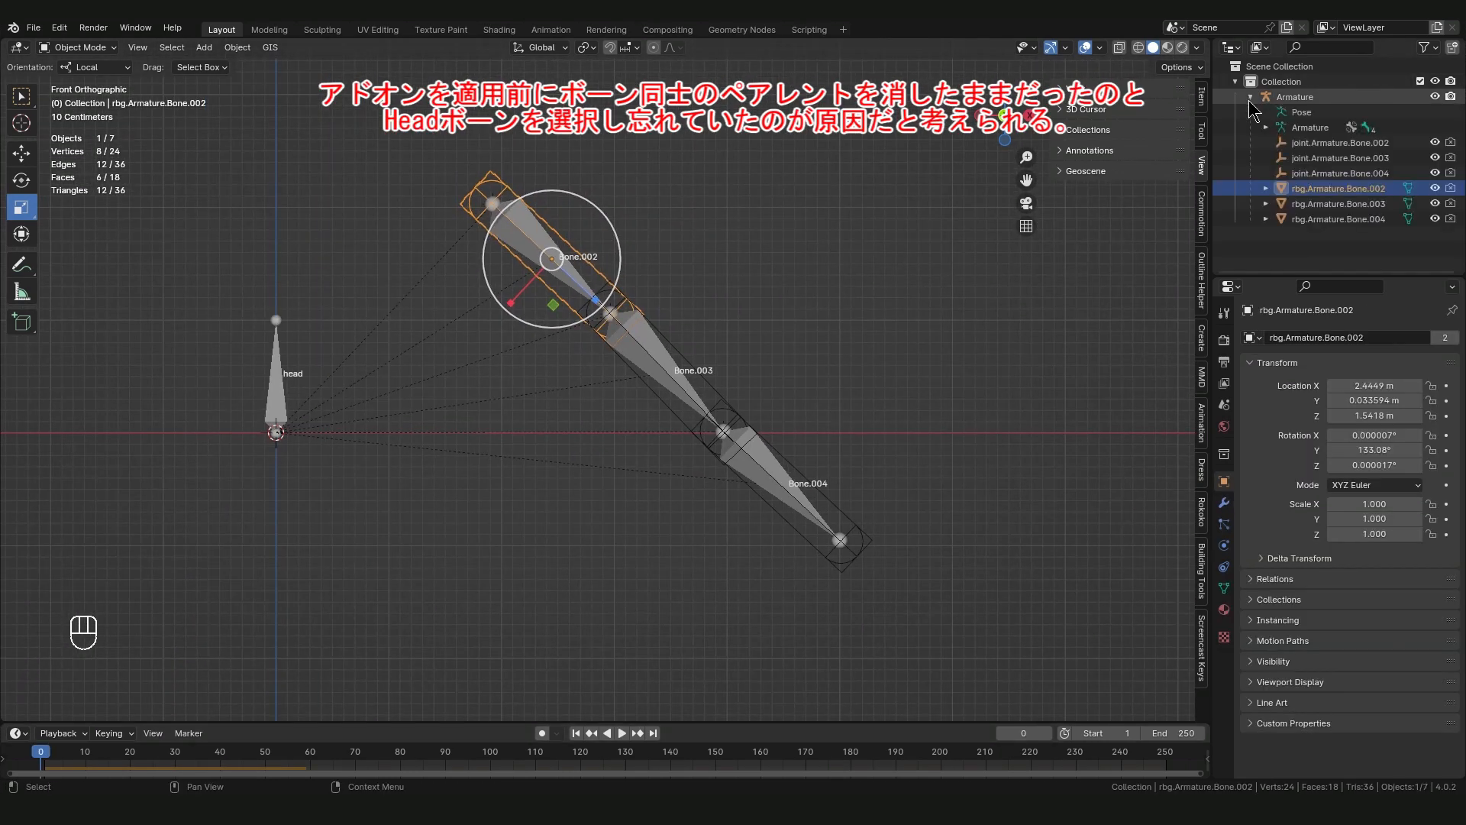
left_click(1340, 143)
left_click(1224, 524)
left_click(1224, 502)
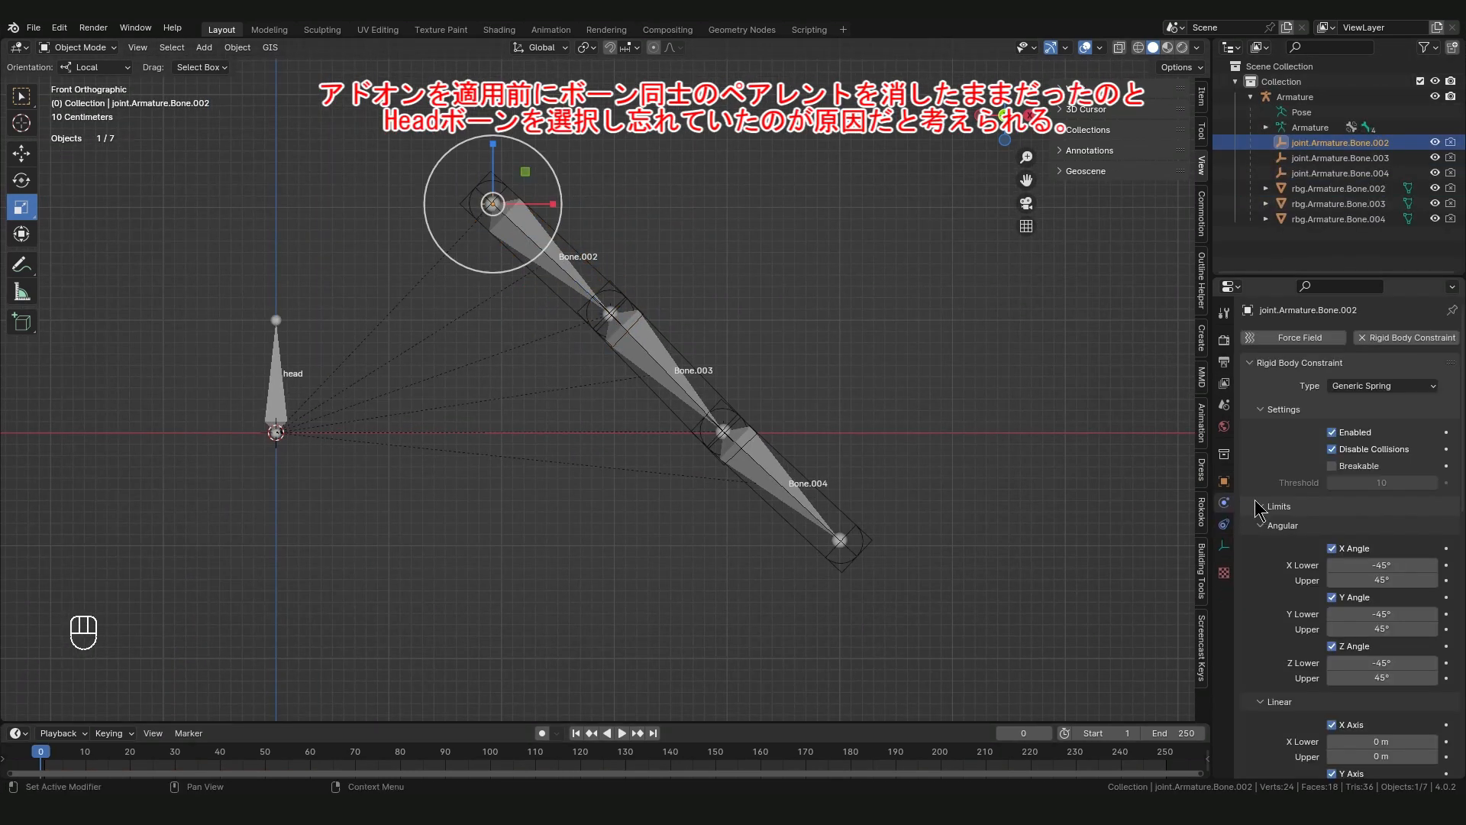
scroll(1272, 504, "down", 10)
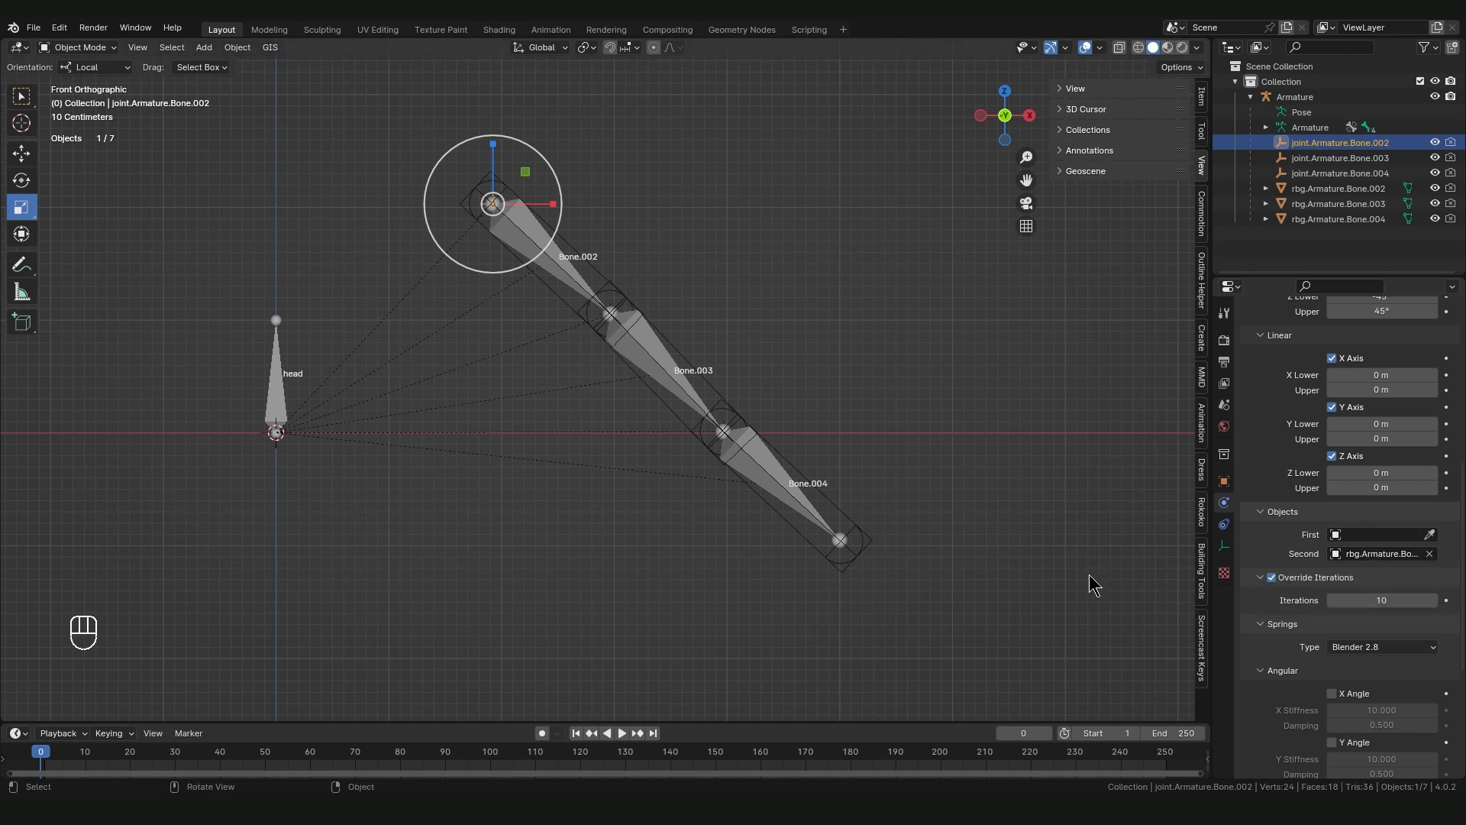
key("BackSpace")
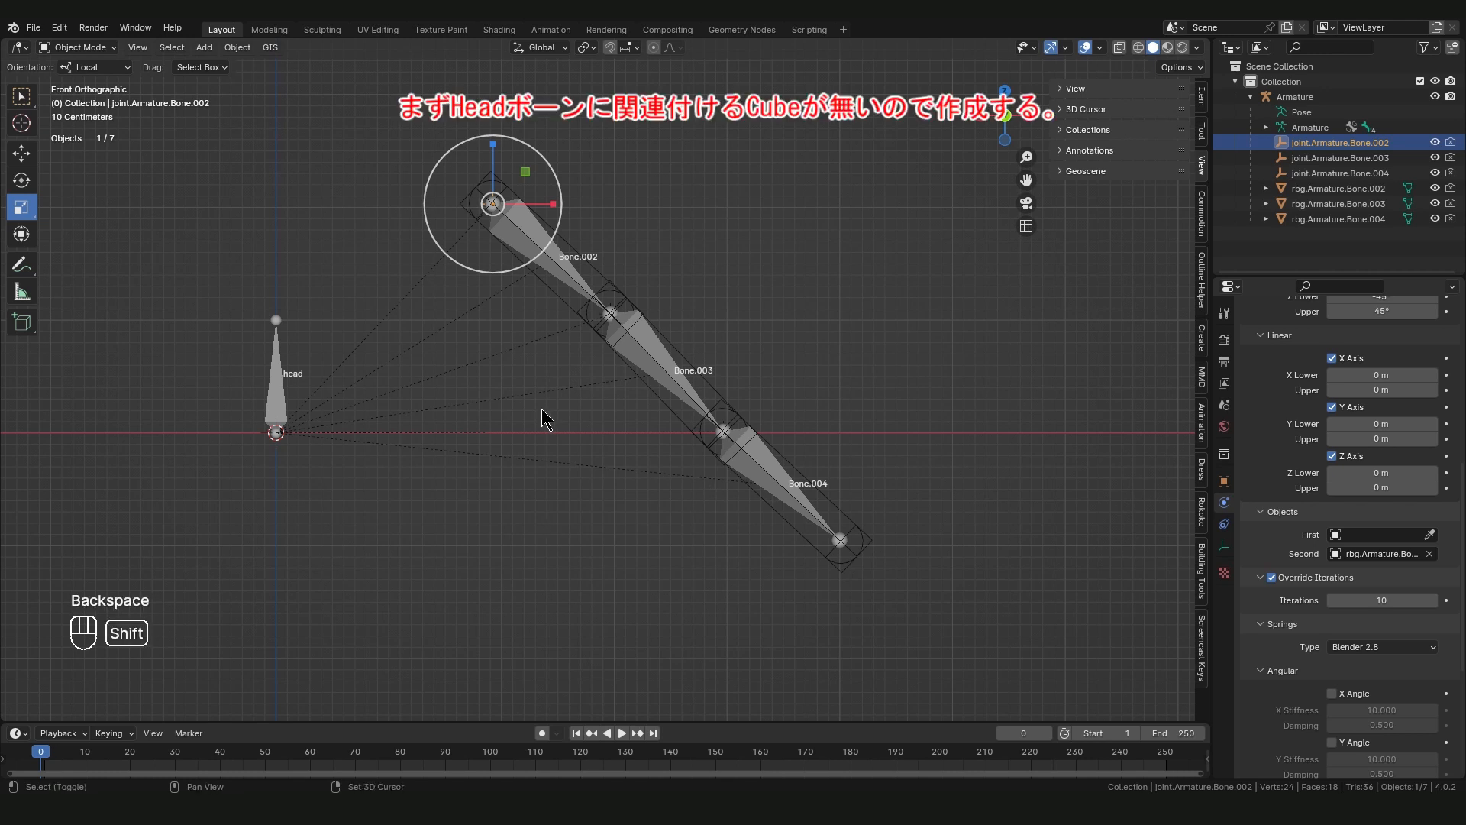
- Add a cube at the head bone's base and make it a Passive rigid body with a Box collision shape
key("shift+a")
left_click(635, 281)
left_click(1411, 371)
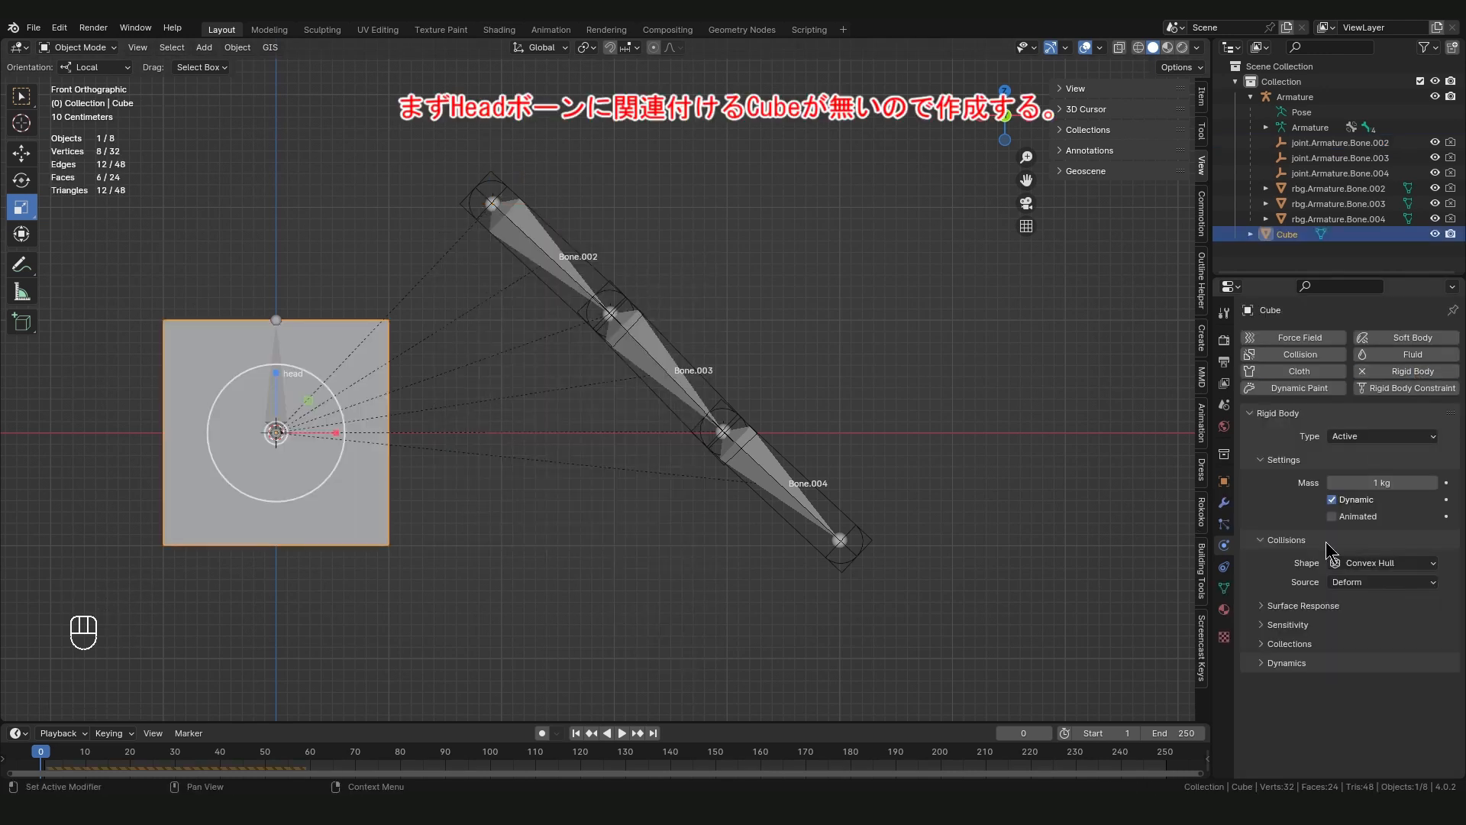
left_click(1411, 563)
left_click(1403, 580)
left_click(1389, 436)
left_click(1374, 469)
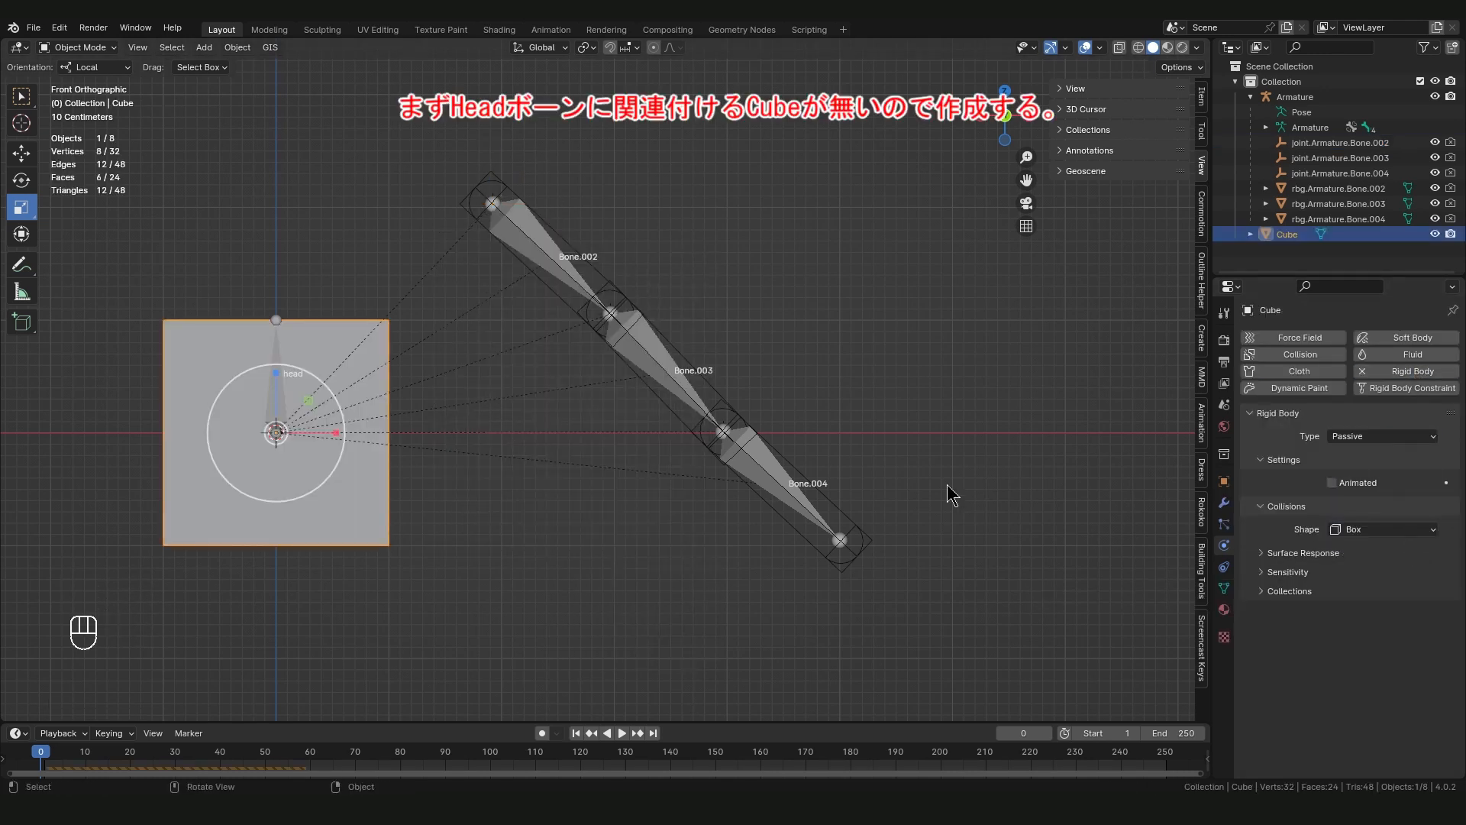
- Review the physics, constraint, modifier and object settings of the capsule rigid body rbg.Armature.Bone.002
left_click(594, 267)
left_click(1224, 588)
left_click(1223, 566)
left_click(1224, 545)
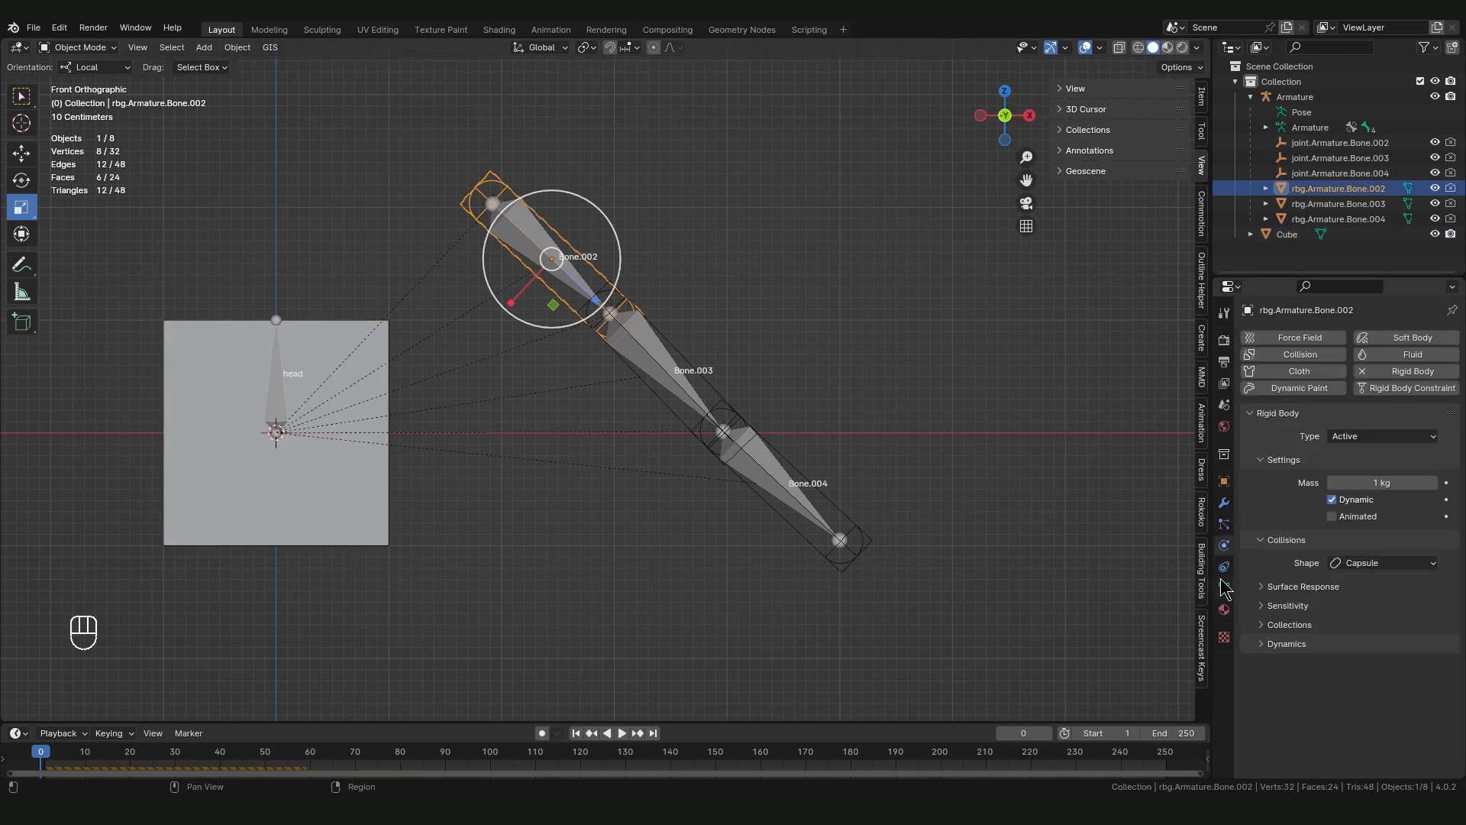
left_click(1224, 588)
left_click(1223, 566)
left_click(1224, 502)
left_click(1224, 481)
left_click(1224, 524)
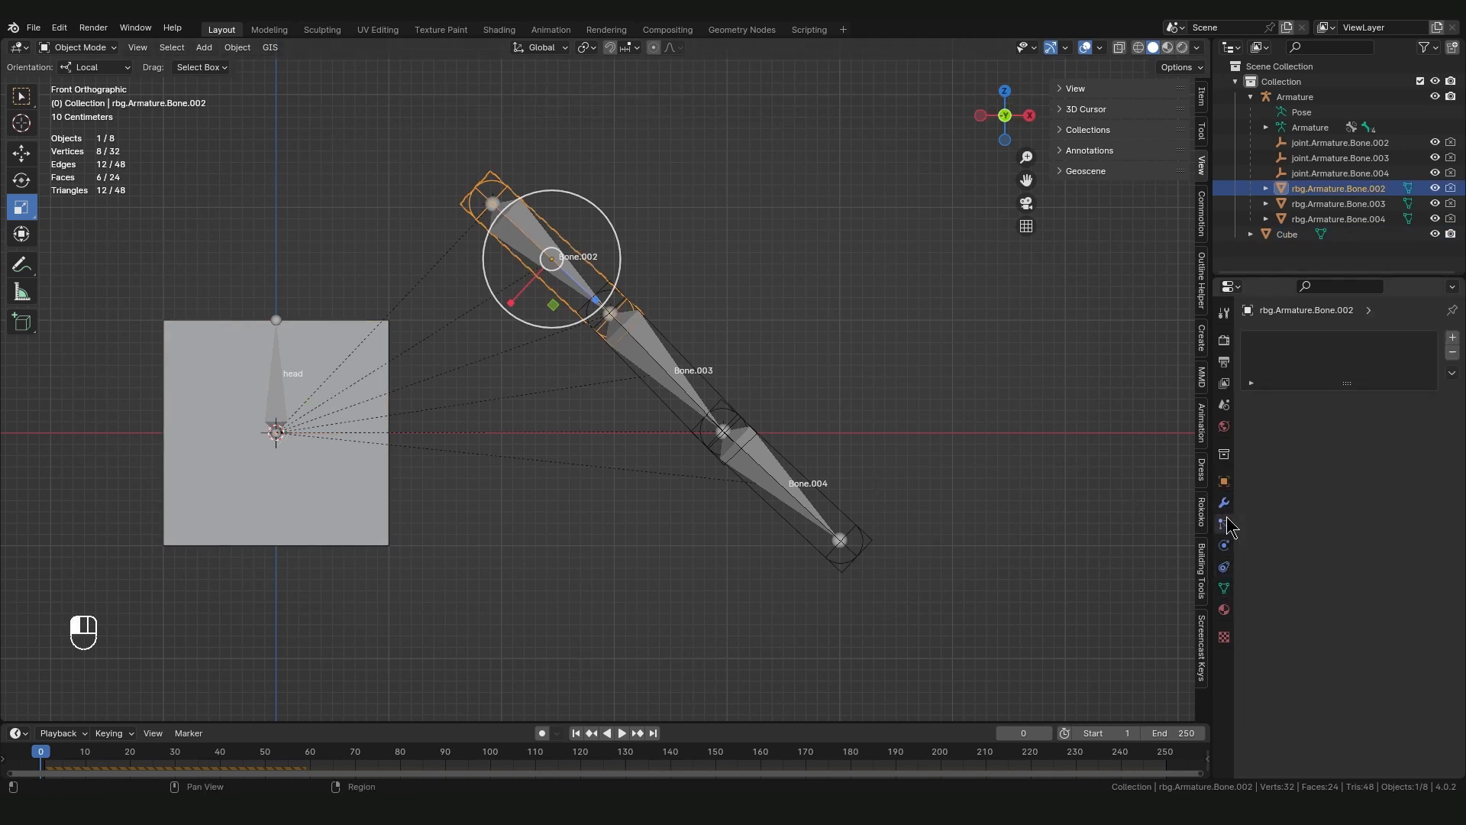
left_click(1224, 503)
left_click(1224, 566)
left_click(1224, 545)
- Set Cube as the First object of joint.Armature.Bone.002's rigid body constraint and play the simulation to test it
left_click(1283, 144)
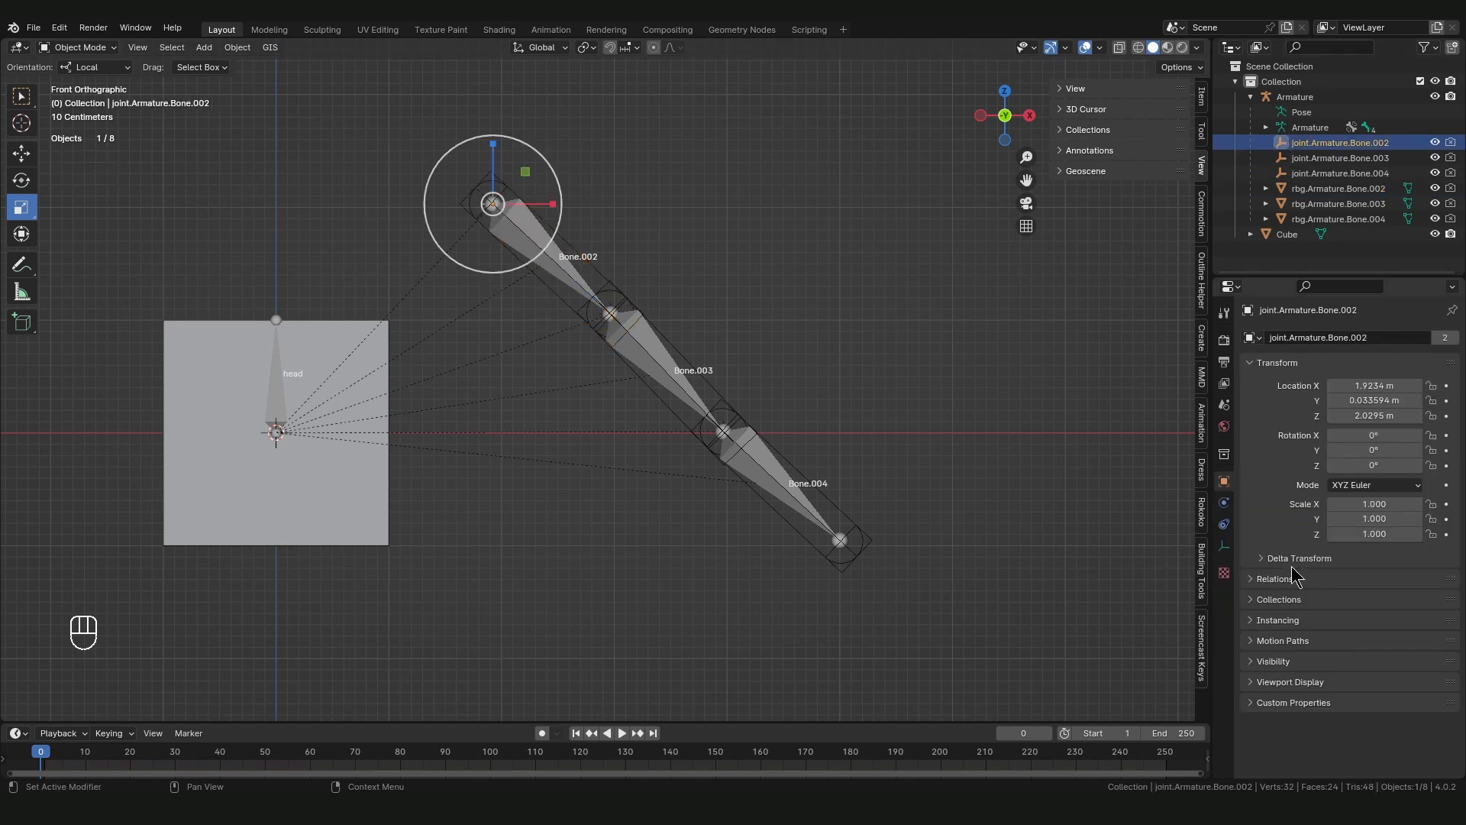
left_click(1224, 523)
left_click(1224, 502)
scroll(1303, 539, "down", 12)
left_click(1429, 534)
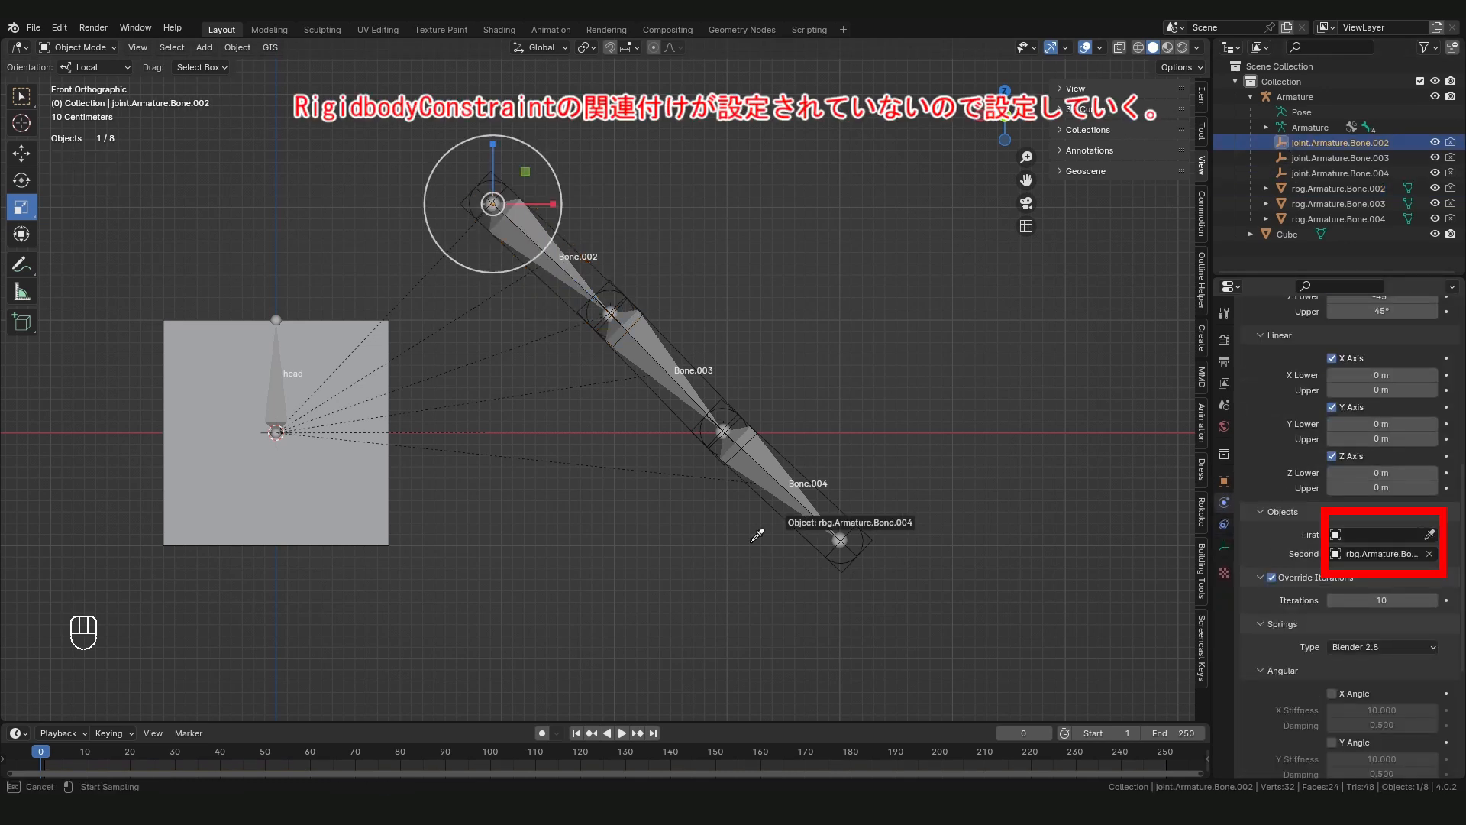
key("space")
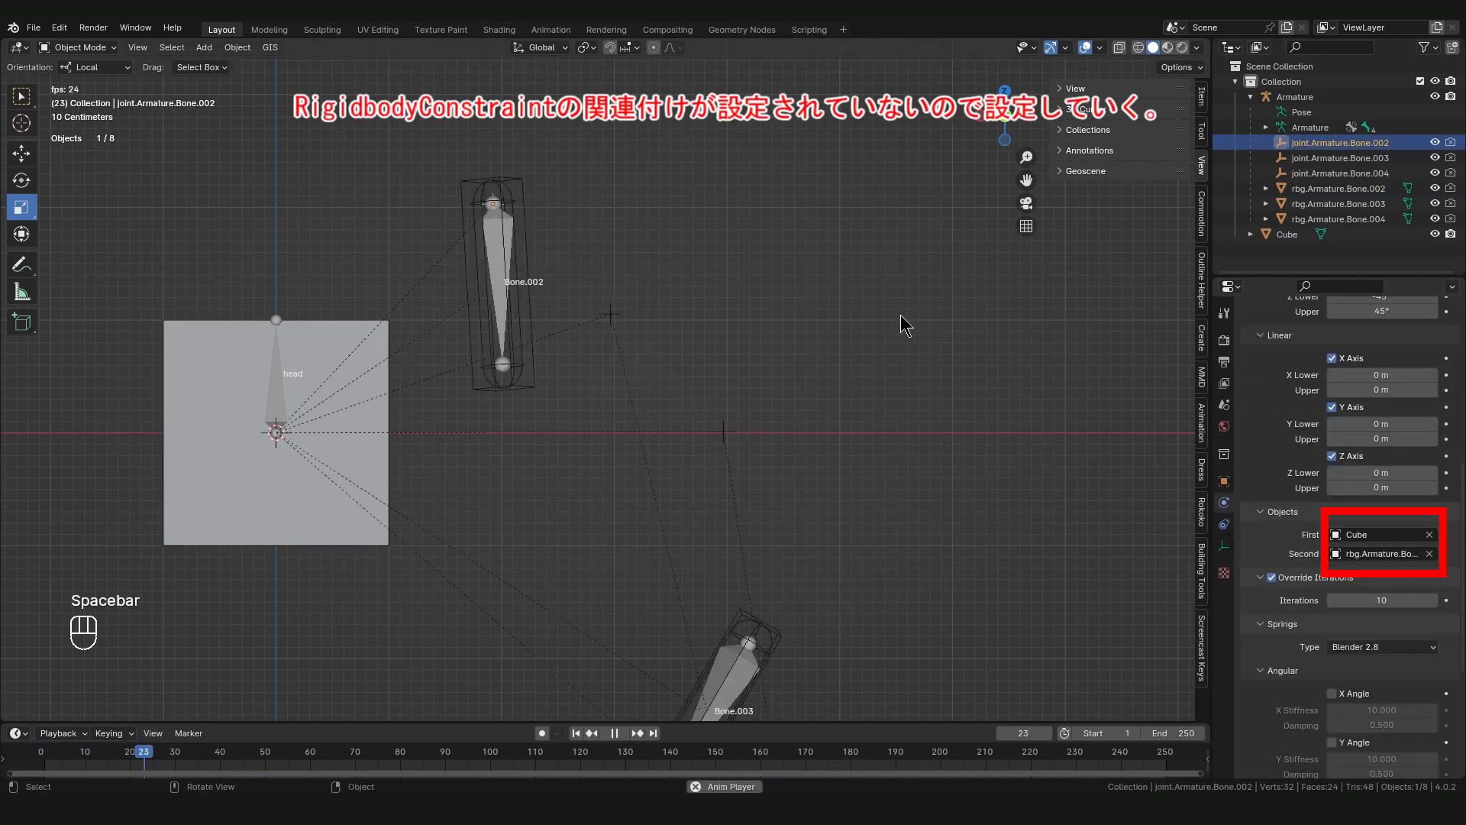
key("space")
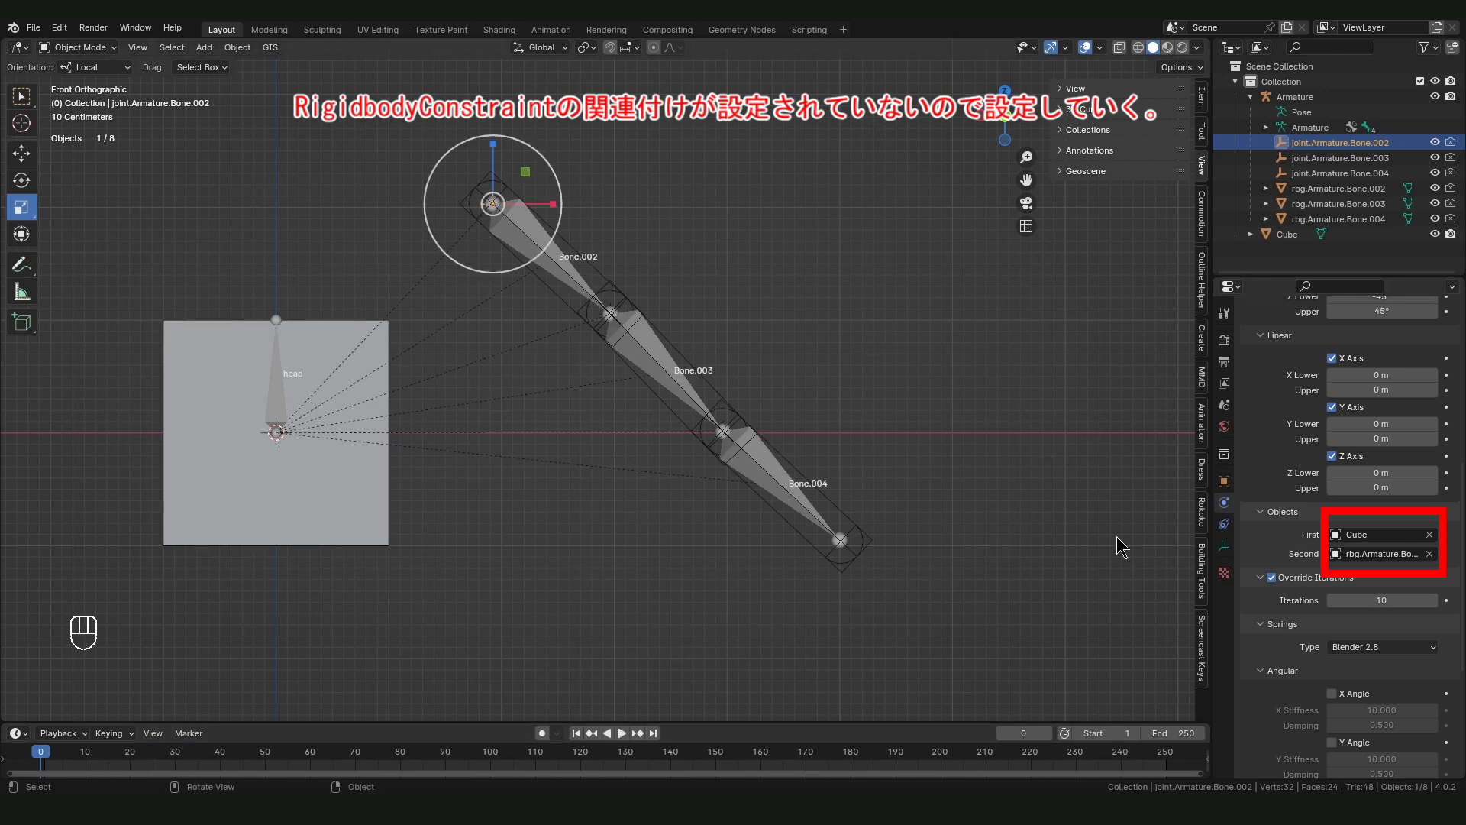
- Set rbg.Armature.Bone.002 as the First object of joint.Armature.Bone.003, and rbg.Armature.Bone.003 as that of joint.Armature.Bone.004
left_click(1340, 158)
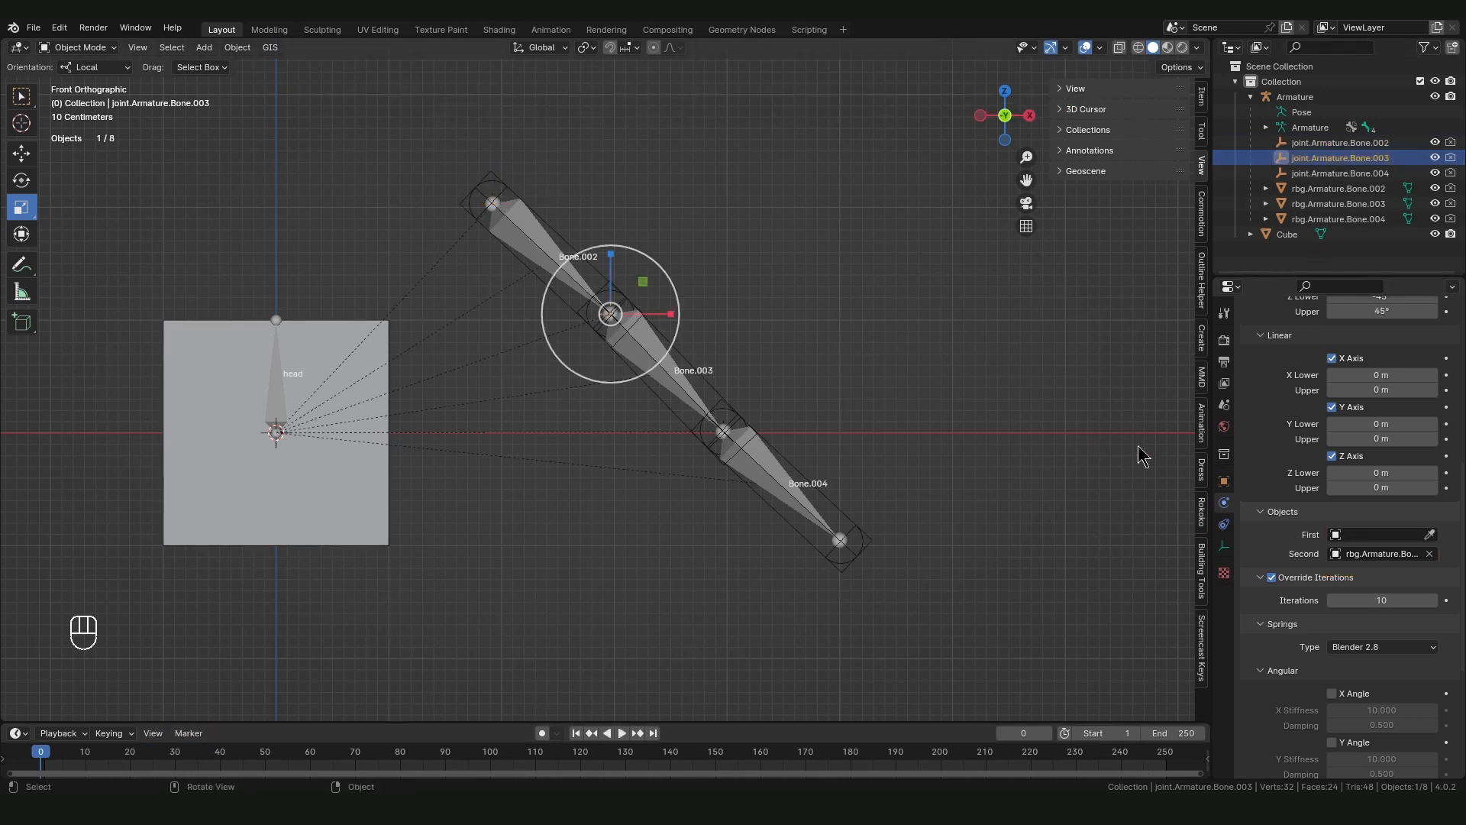
left_click(1381, 534)
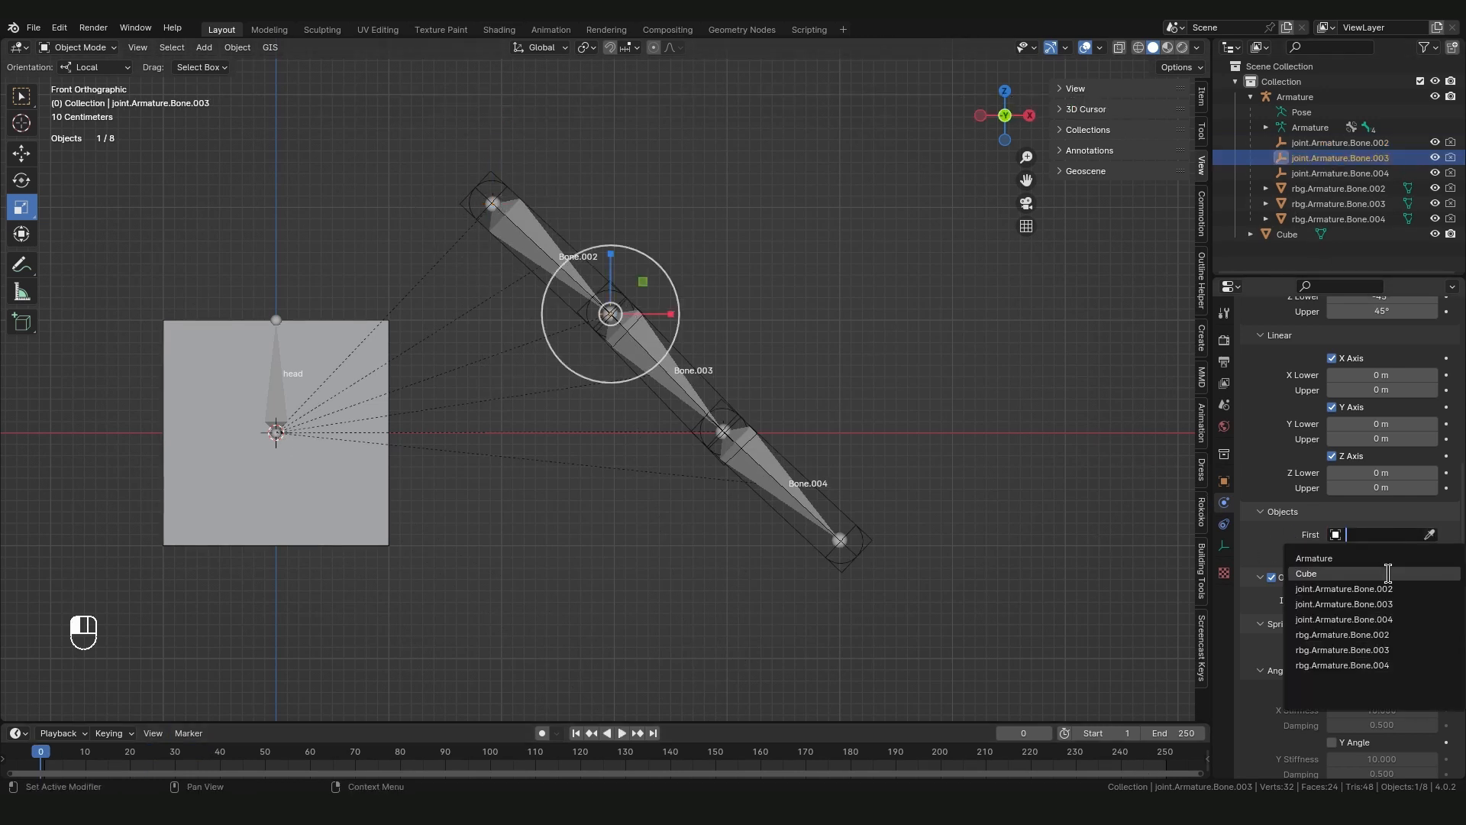
left_click(1401, 633)
left_click(1296, 176)
left_click(1376, 535)
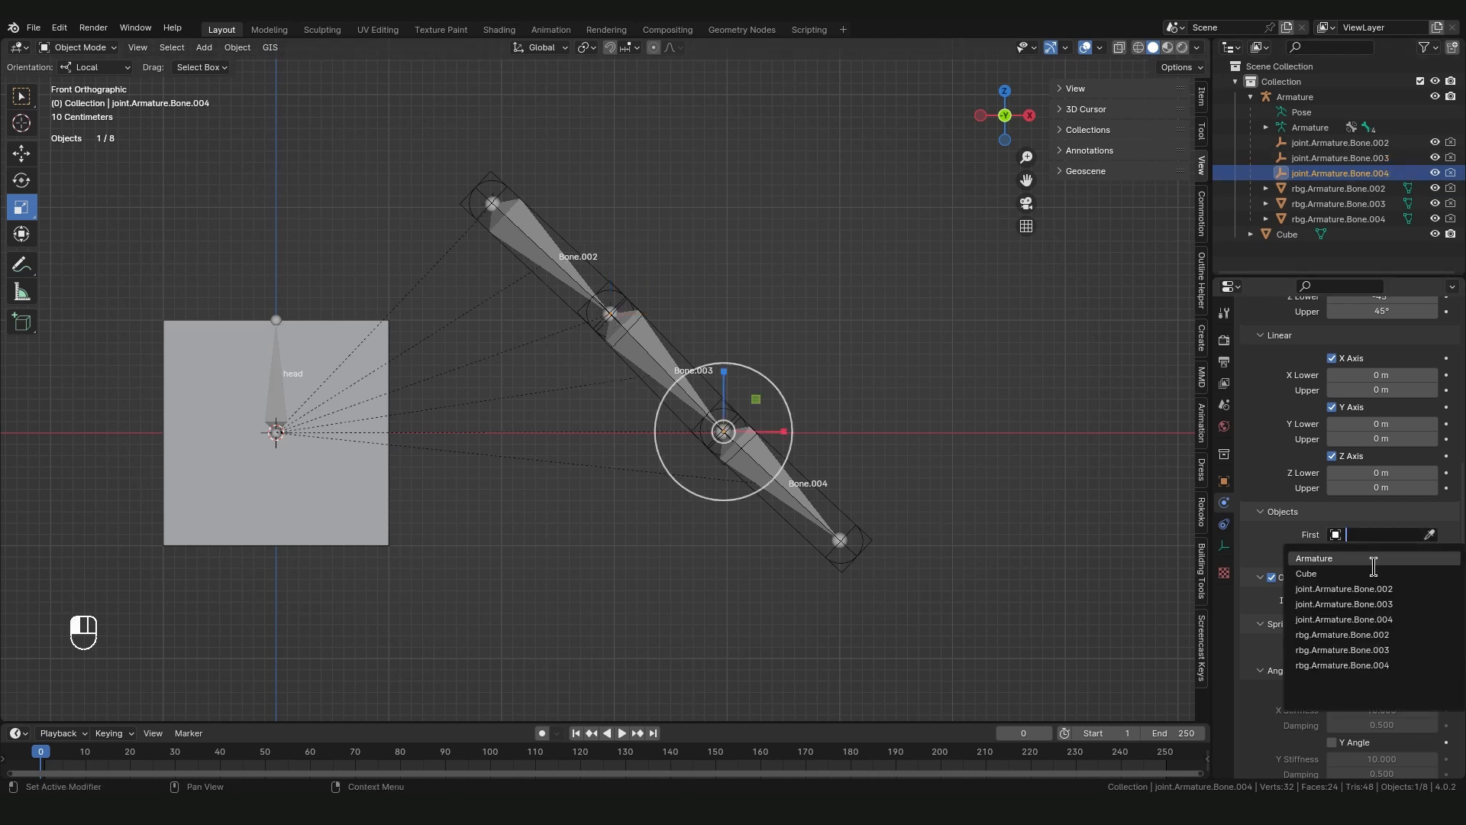
left_click(1395, 664)
- Play the simulation to check that the bone chain swings together, then rewind the timeline to frame 0
key("space")
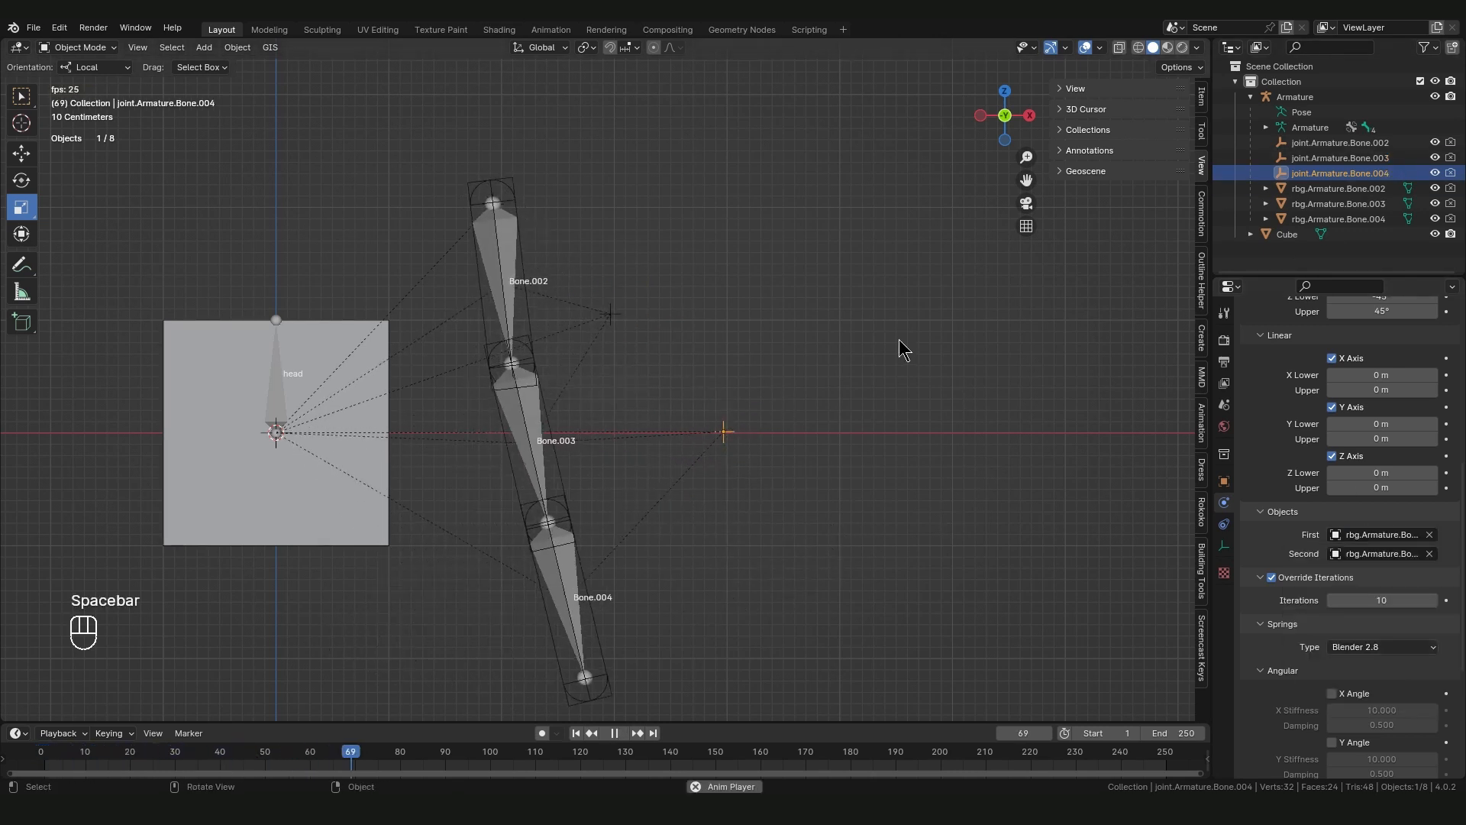
key("space")
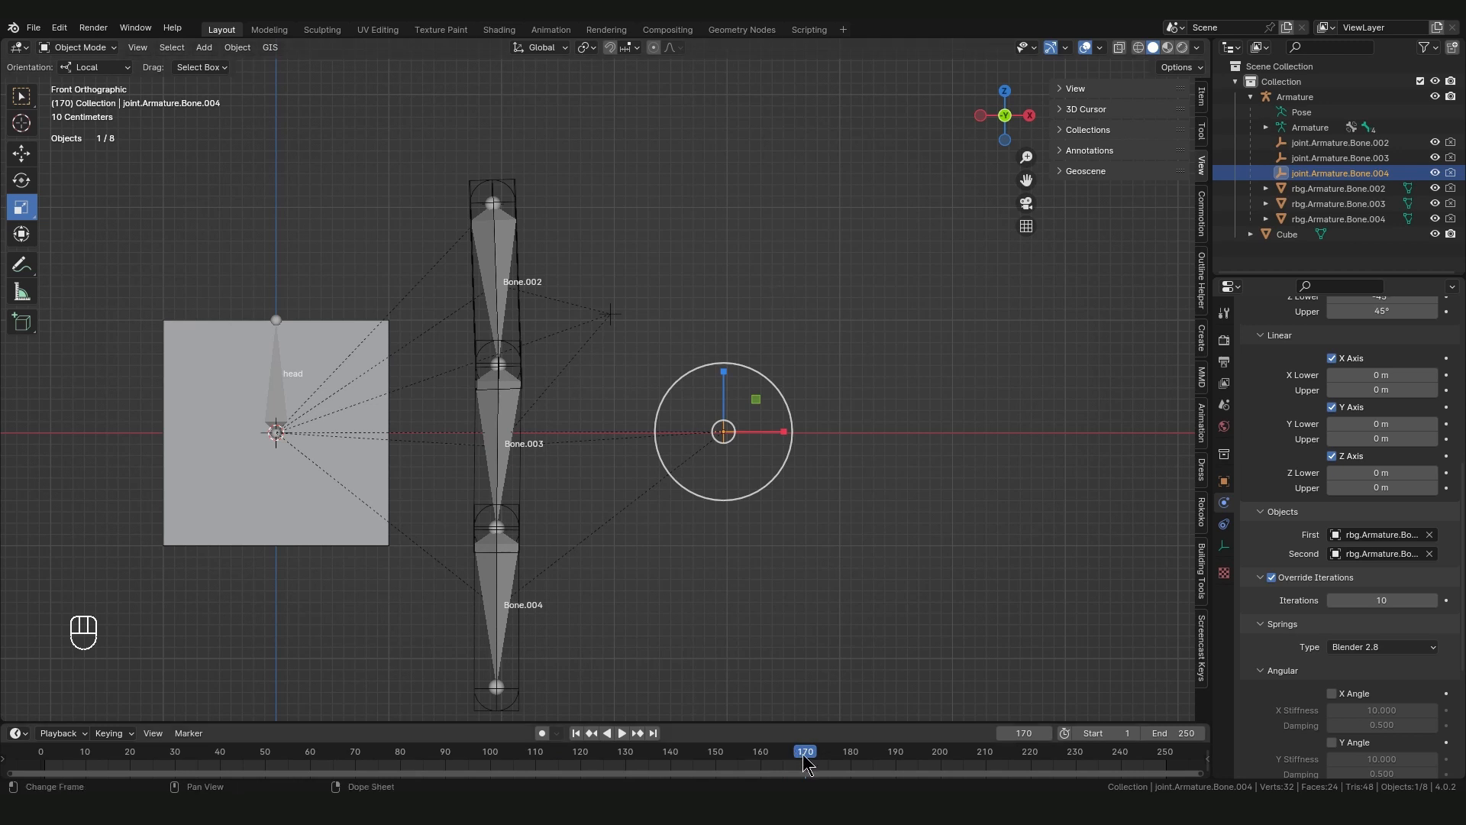
left_click_drag(803, 756, 3, 751)
- Add a second cube as stand-in hair, move it over Bone.002 and rotate it to match the bone chain's slope
key("shift+a")
mouse_move(682, 452)
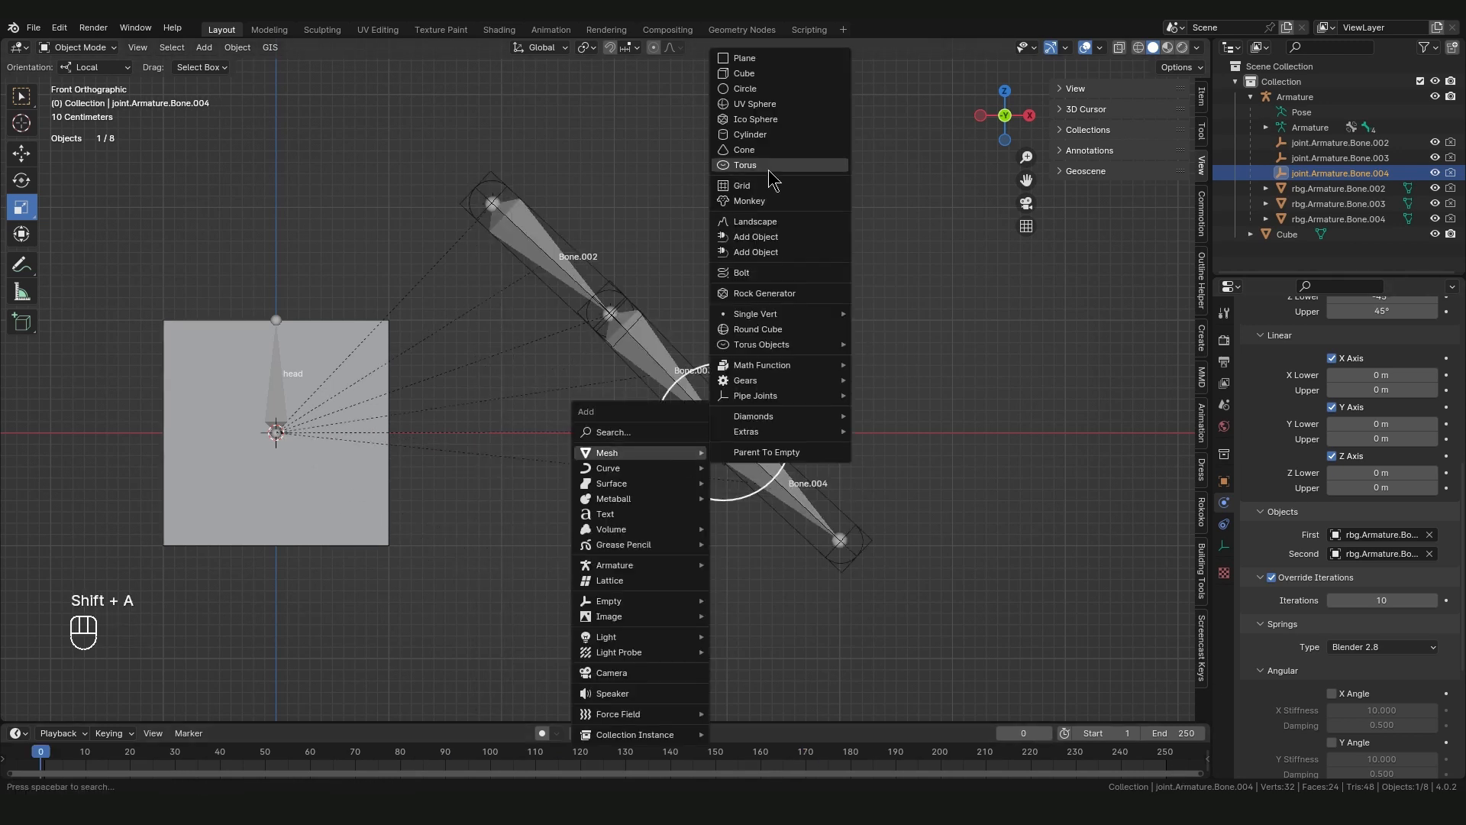
left_click(779, 78)
key("g")
left_click(728, 194)
key("r")
left_click(615, 130)
key("r")
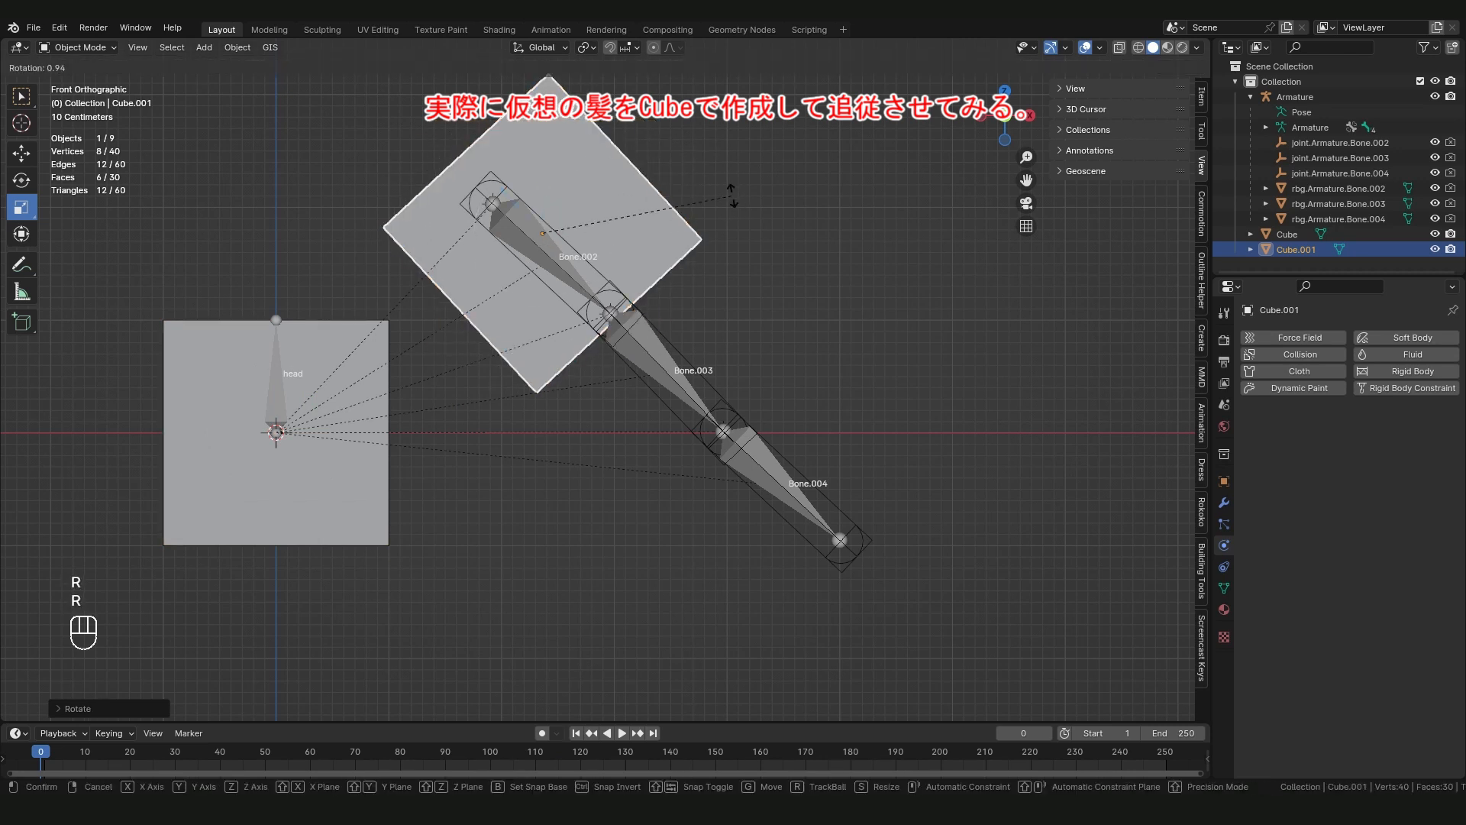
left_click(729, 197)
- Scale the hair cube into a long narrow strip and reposition and rotate it to cover Bone.002 through Bone.004
left_click_drag(579, 192, 432, 181)
key("g")
left_click(566, 260)
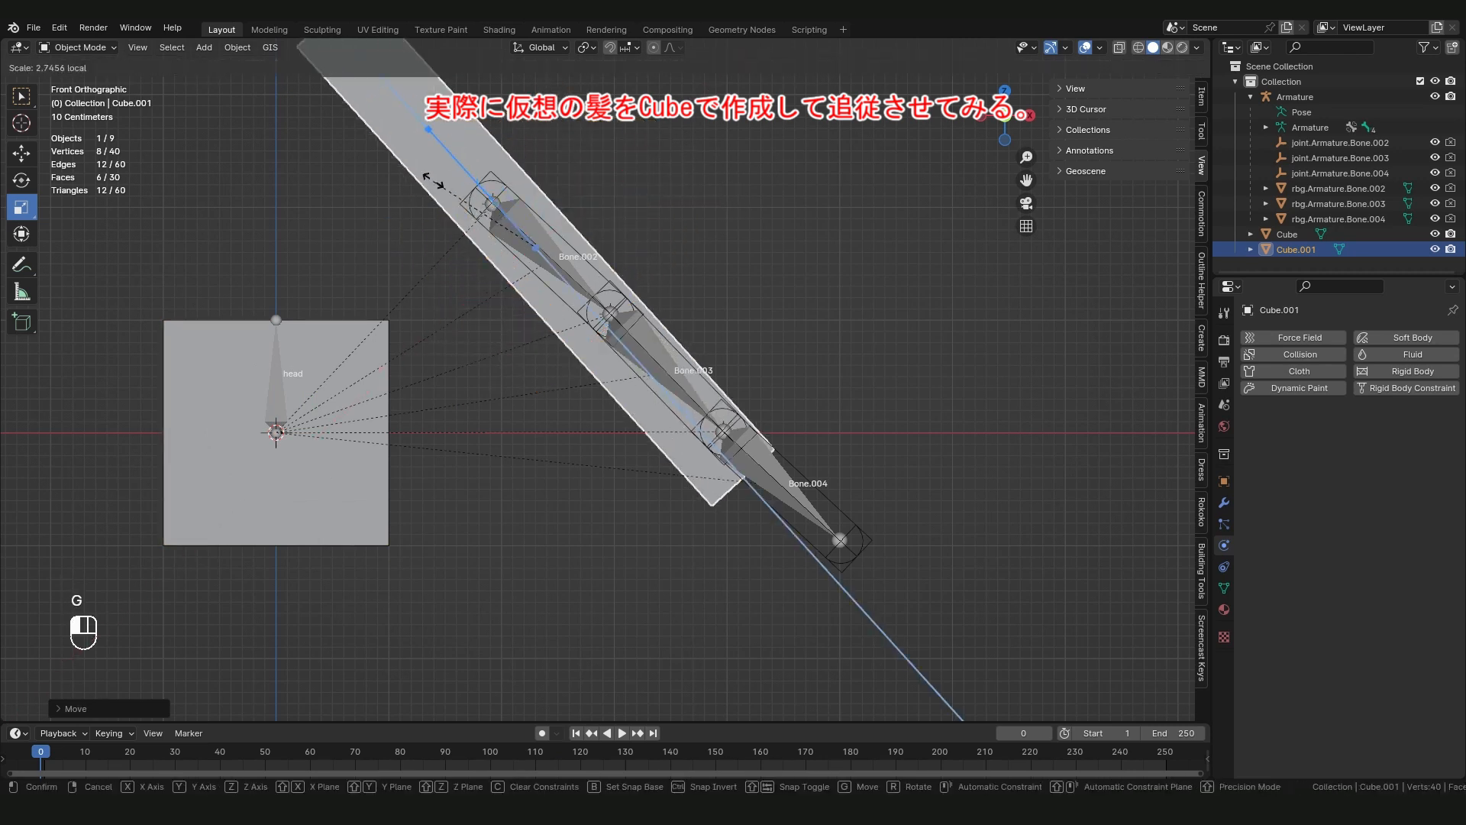
left_click(455, 154)
key("ctrl+z")
key("g")
key("r")
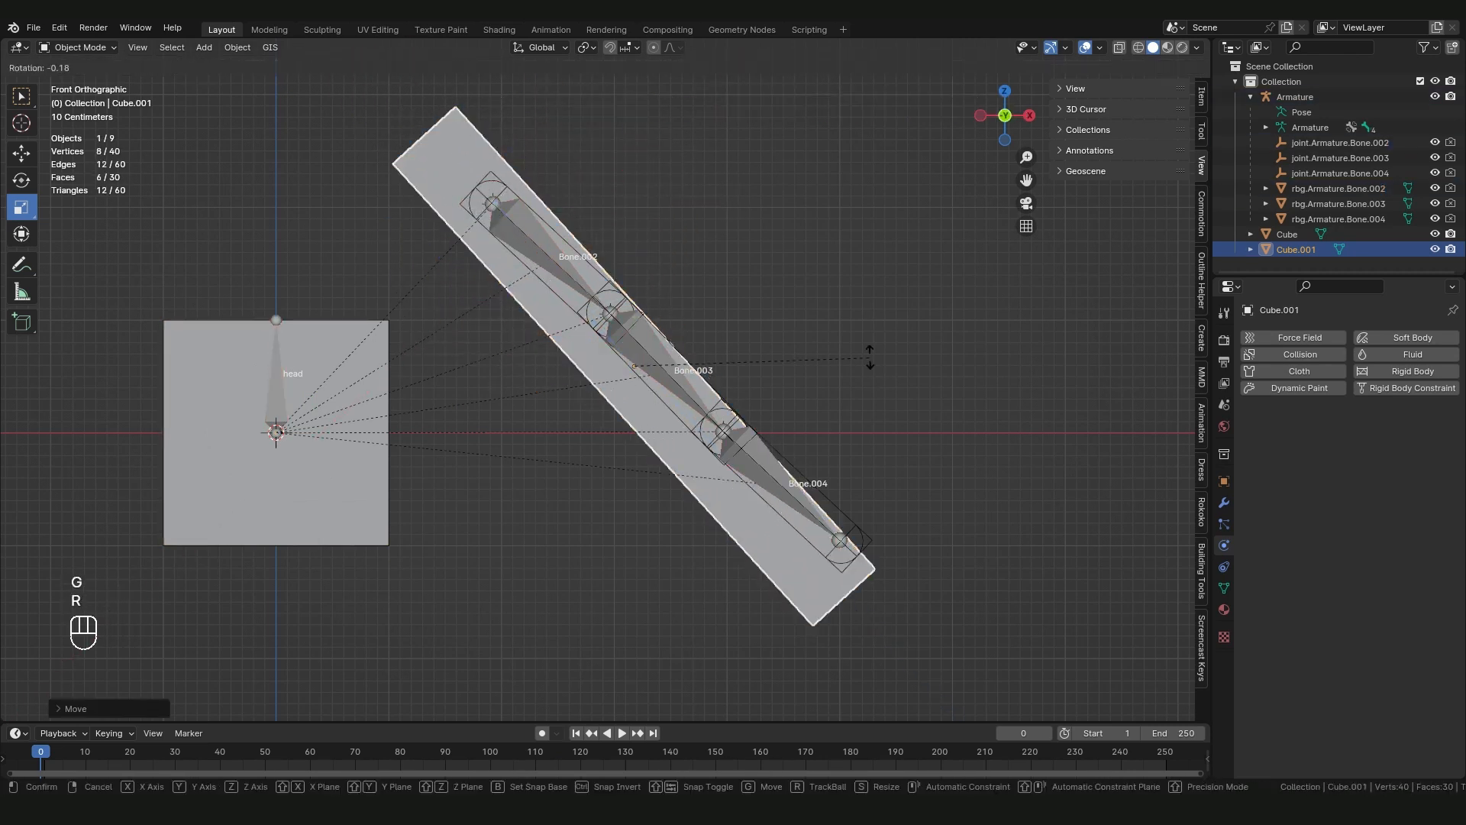
left_click(900, 354)
- Add four loop cuts across the length of the hair cube in Edit Mode, then return to Object Mode
key("Tab")
scroll(628, 329, "up", 3)
left_click(640, 312)
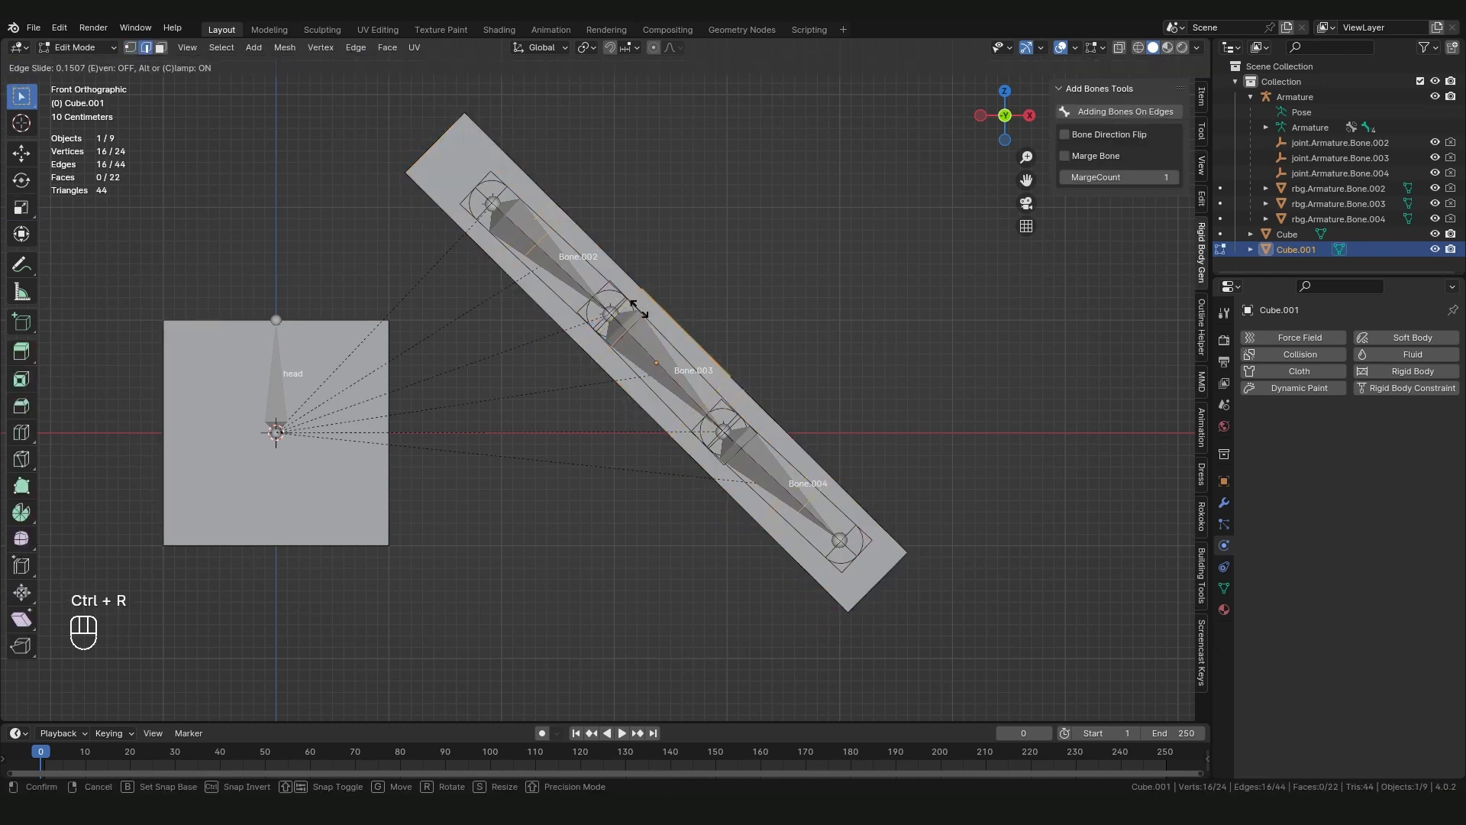
left_click(641, 311)
left_click(348, 237)
key("Tab")
- Parent the hair cube to the armature as a weighted armature deform and play the simulation to check how it follows the bones
left_click(523, 219, "shift")
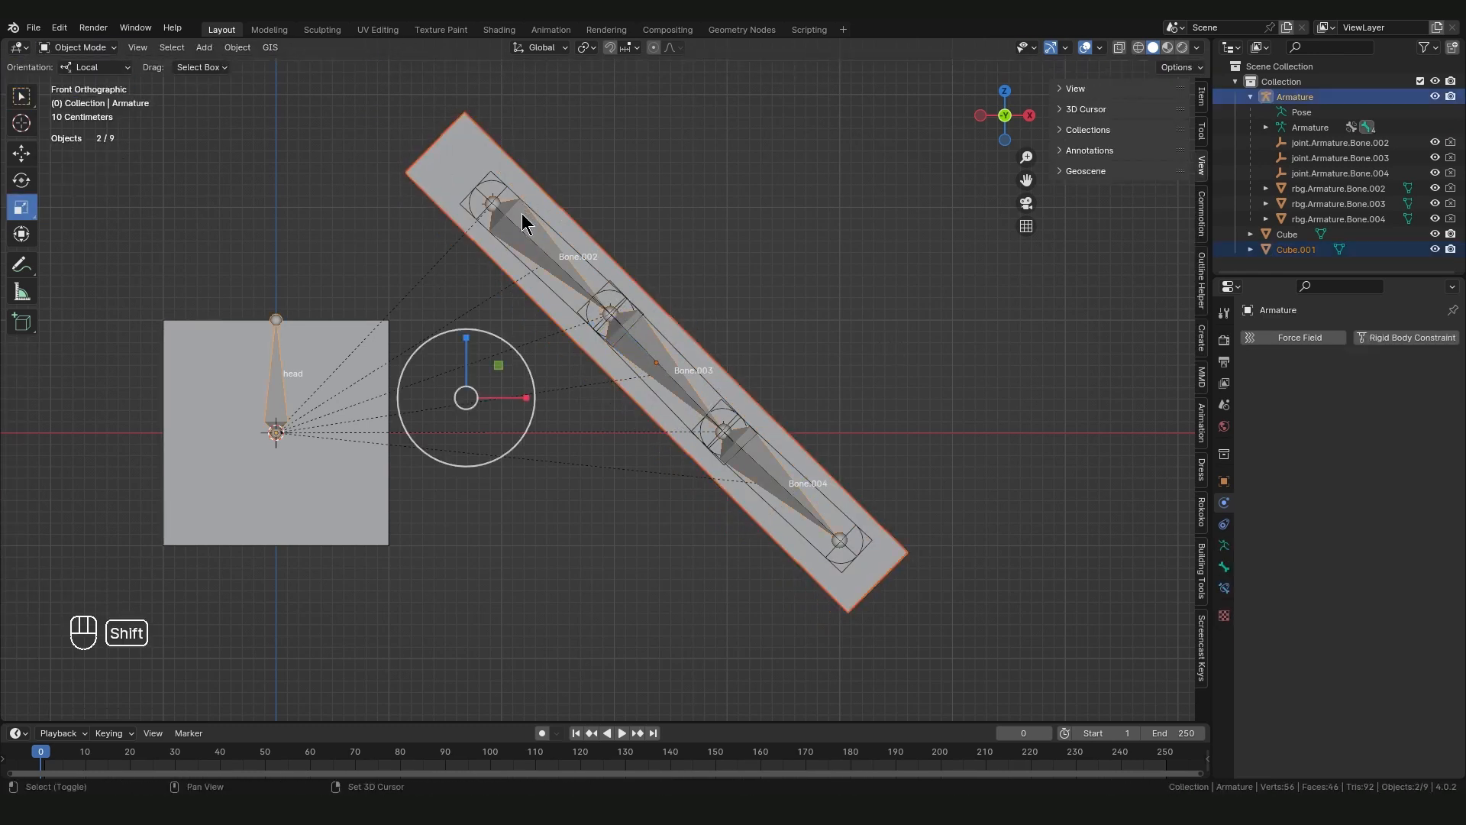
key("ctrl+p")
left_click(496, 327)
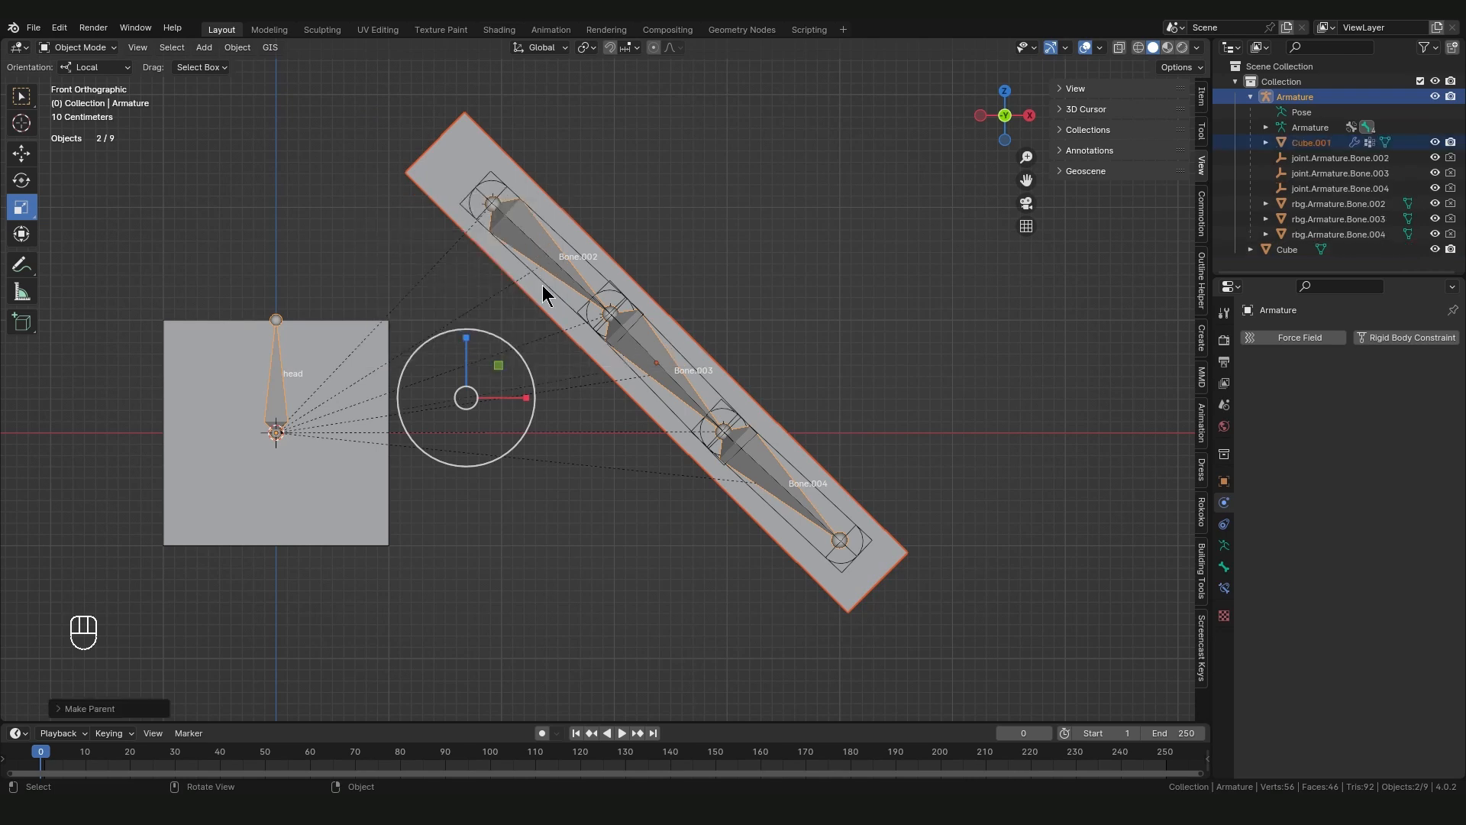
key("space")
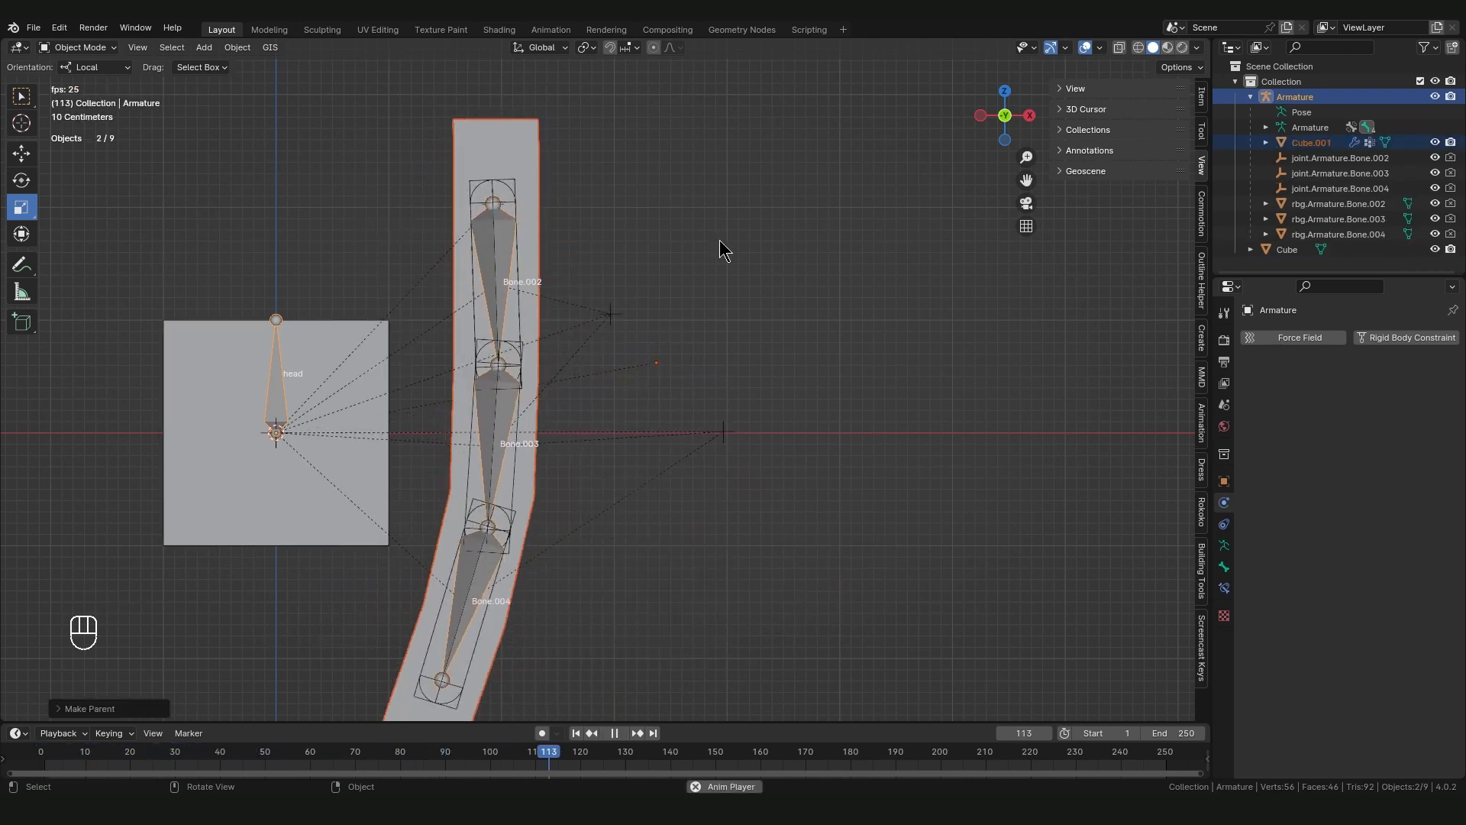
key("space")
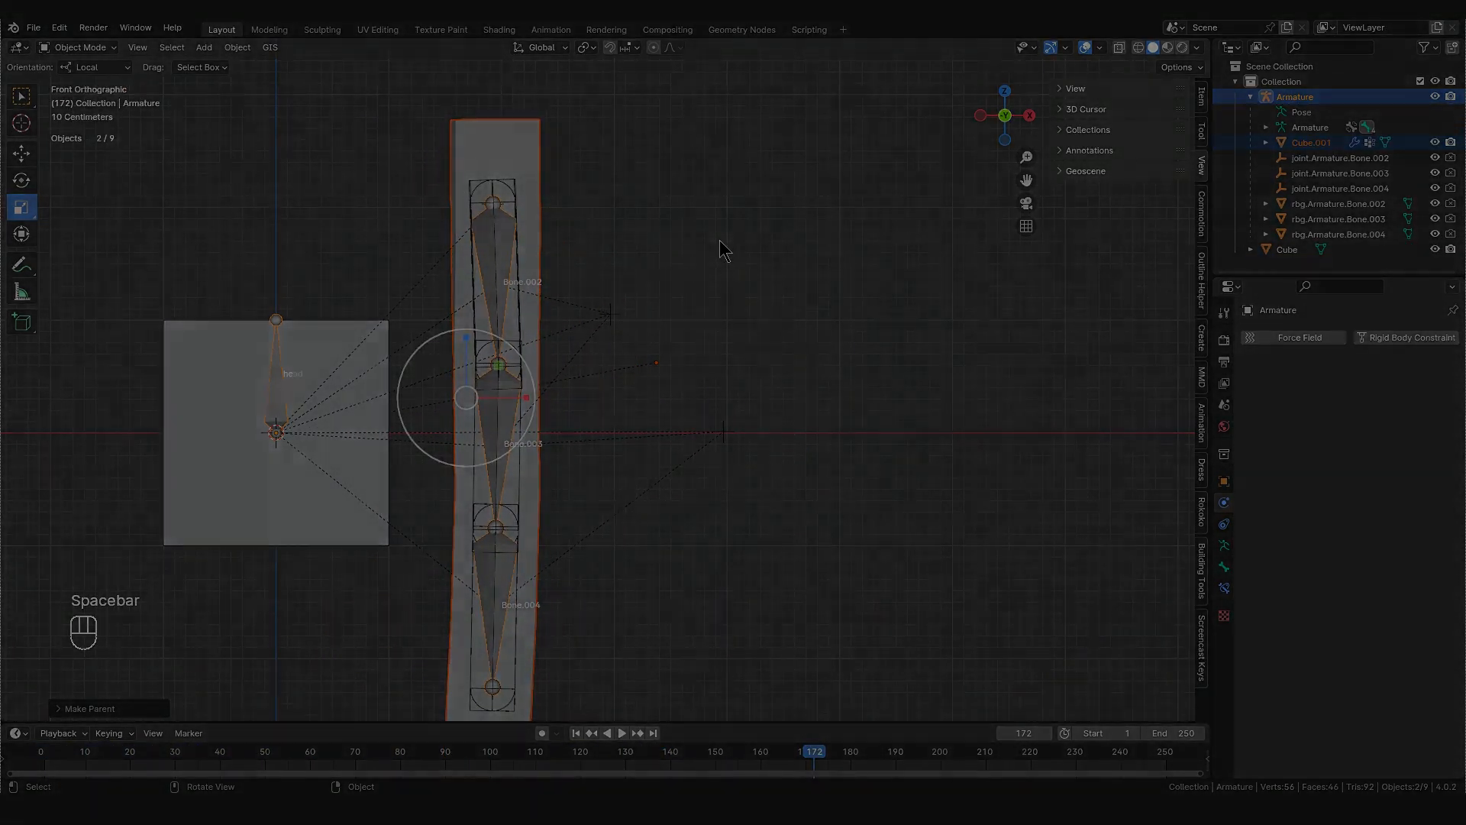